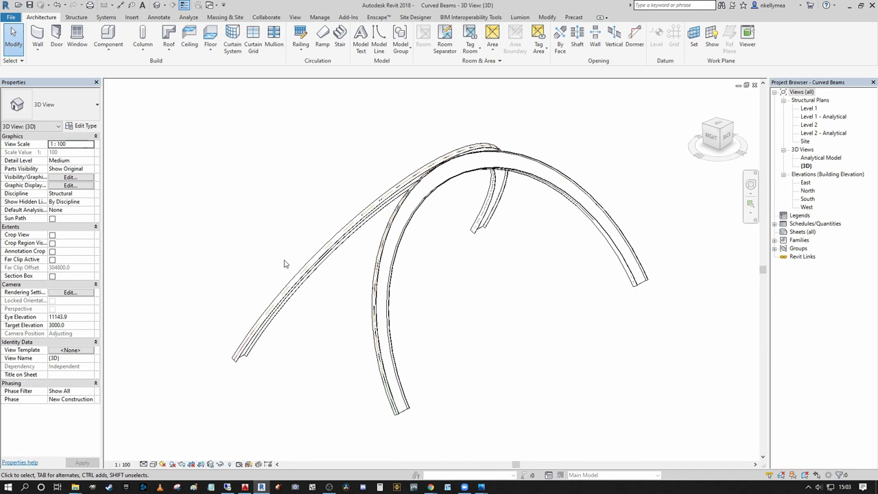
middle_click_drag(302, 247, 304, 255)
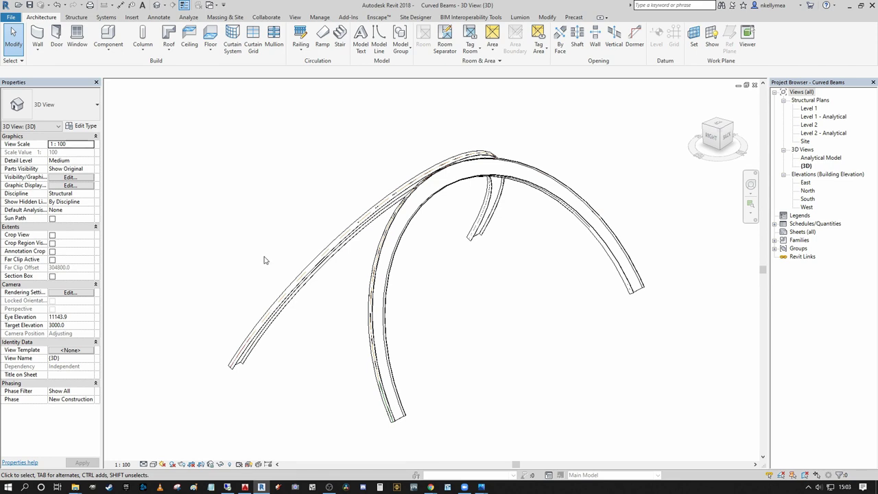
middle_click_drag(277, 259, 290, 270)
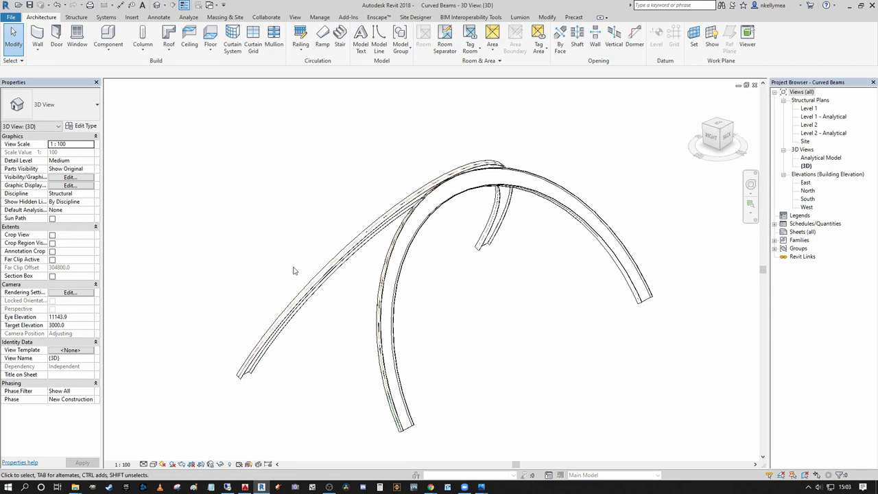
middle_click_drag(422, 288, 446, 284)
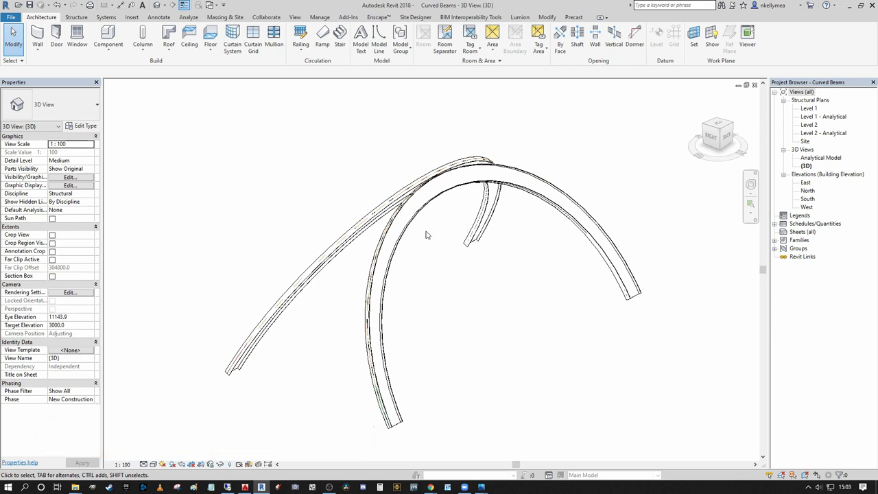
mouse_move(452, 264)
middle_mouse_down("shift")
mouse_move(535, 280)
mouse_move(608, 273)
mouse_move(539, 264)
mouse_move(453, 271)
middle_mouse_up("shift")
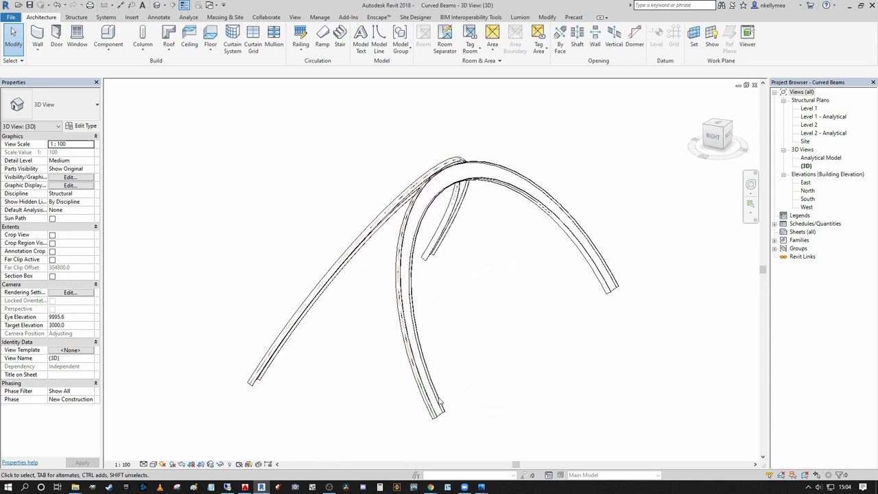
middle_click_drag(506, 325, 402, 323, "shift")
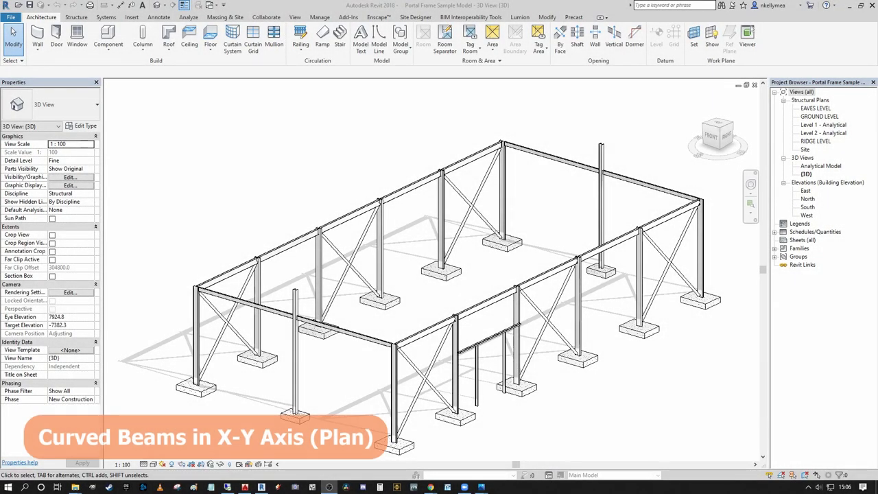
middle_click_drag(173, 239, 197, 236)
scroll(469, 235, "down", 1)
middle_click_drag(470, 234, 414, 242)
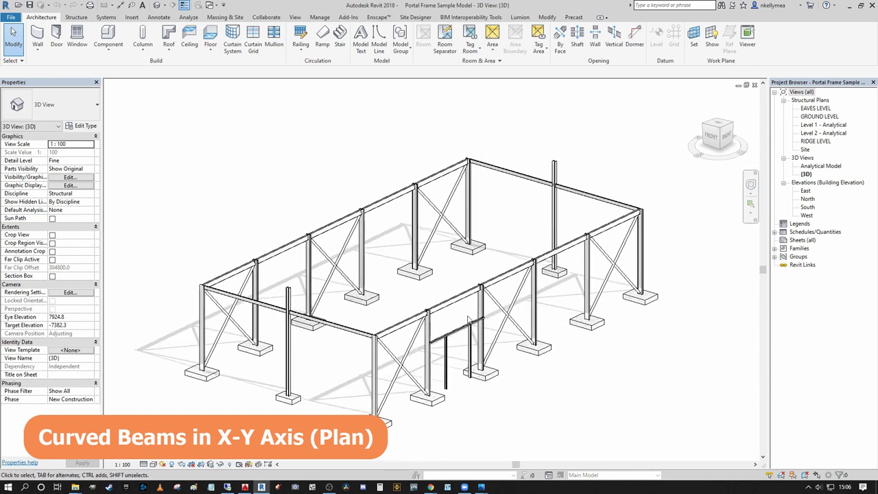
mouse_move(457, 254)
middle_mouse_down()
mouse_move(494, 265)
mouse_move(459, 266)
middle_mouse_up()
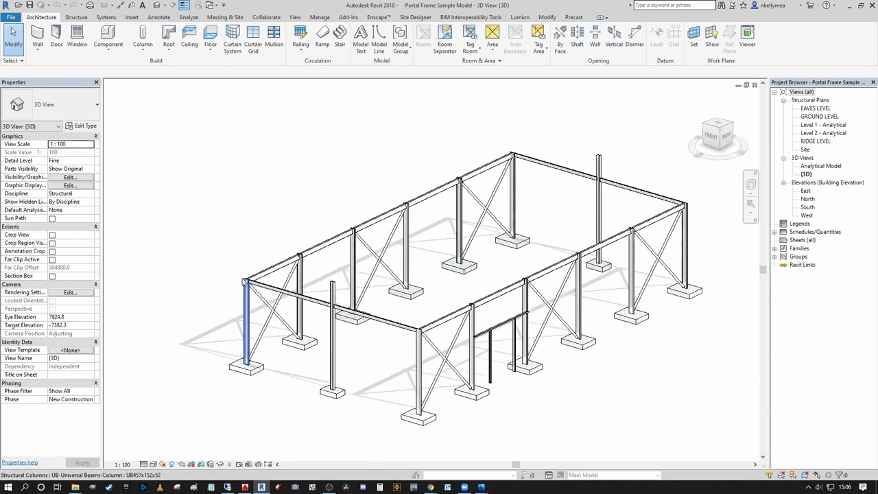
scroll(251, 283, "up", 1)
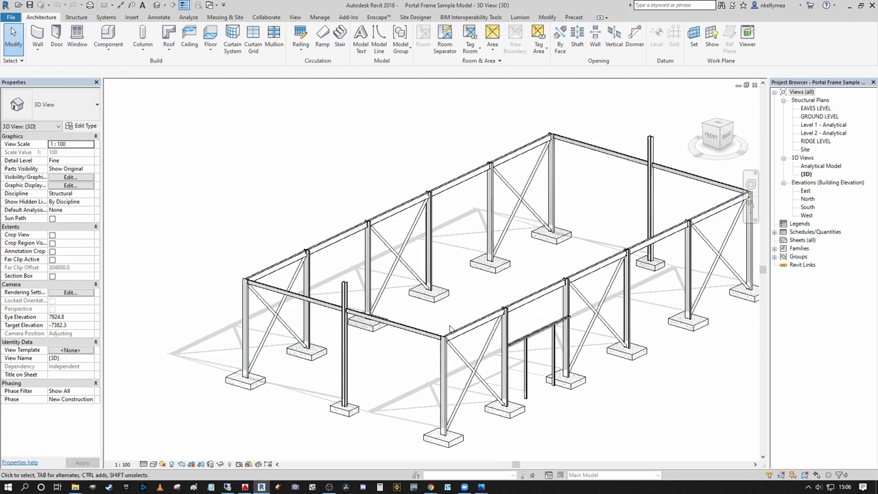
scroll(462, 327, "up", 1)
middle_click_drag(461, 216, 444, 211)
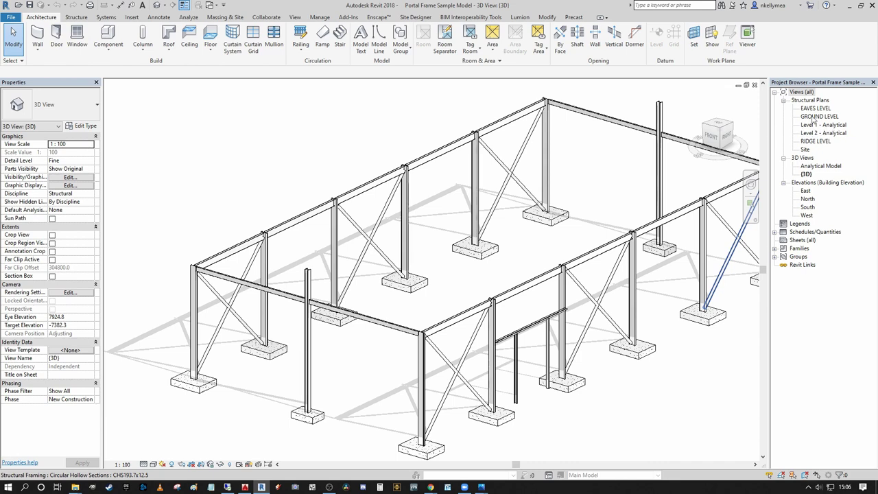
Step: Open the EAVES LEVEL structural plan at the gable end along grid 6
double_click(814, 109)
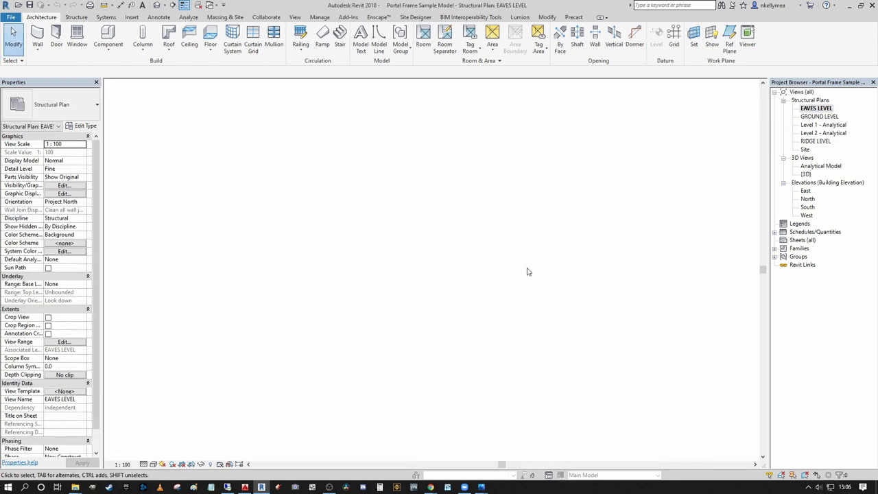
scroll(375, 381, "up", 1)
middle_click_drag(376, 381, 323, 334)
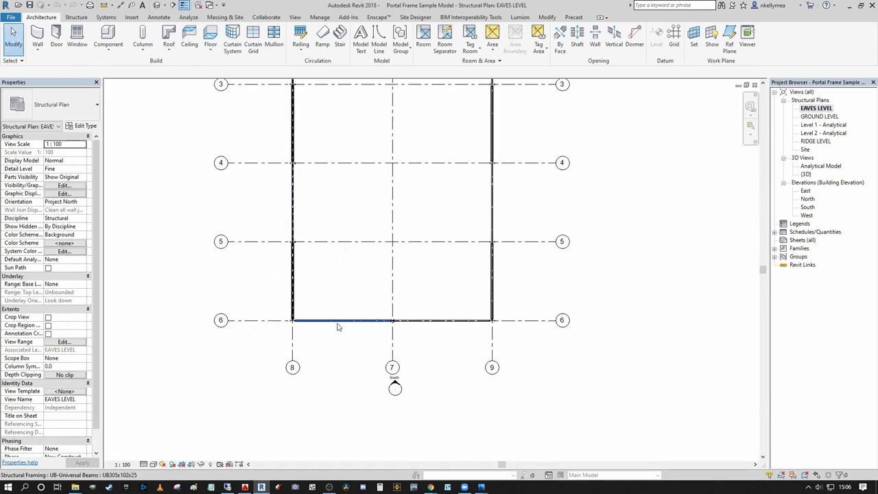
scroll(328, 322, "up", 4)
scroll(262, 316, "down", 1)
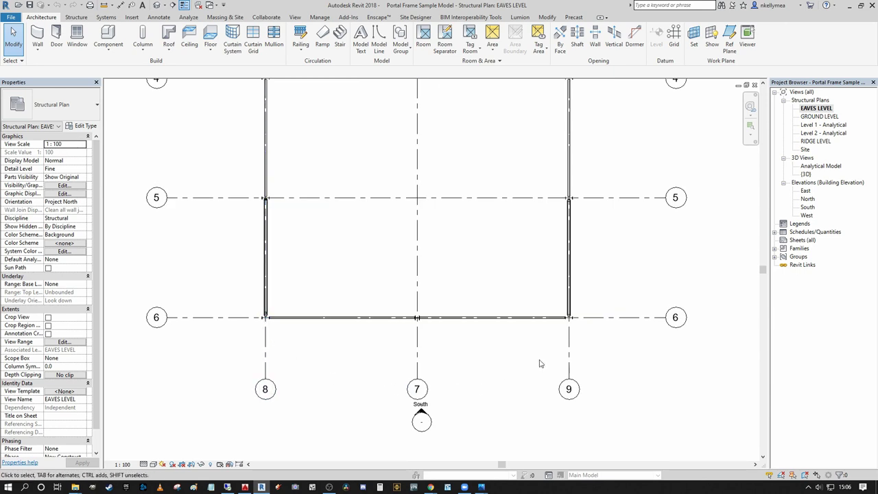
middle_click_drag(293, 306, 300, 305)
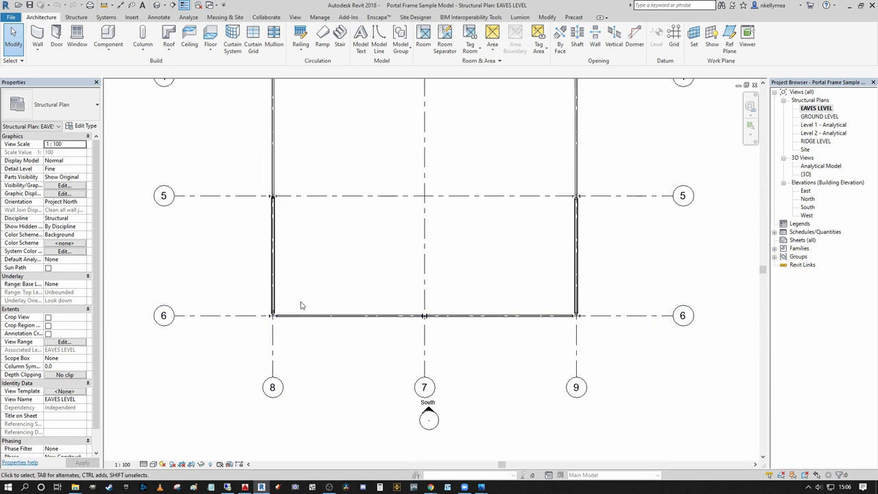
Step: Start placing a structural beam with the universal beam type UB305x127x37
left_click(76, 17)
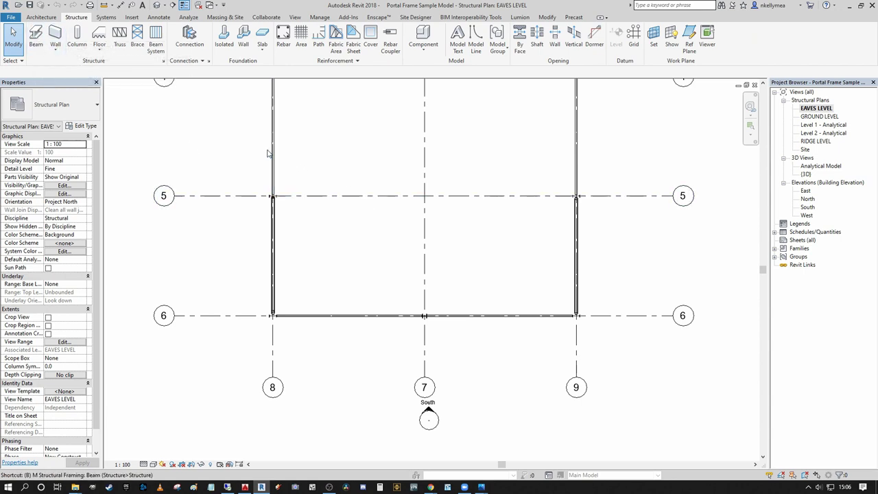
key("b")
key("m")
middle_click_drag(317, 190, 328, 156)
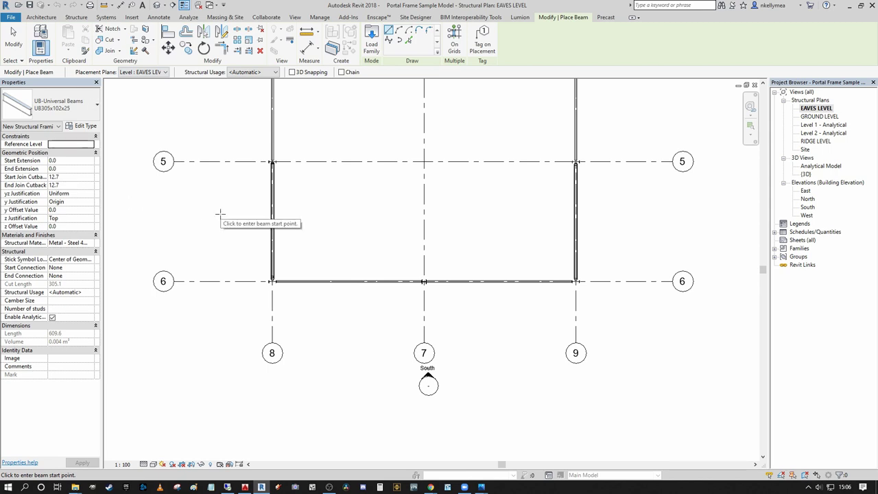
left_click(78, 110)
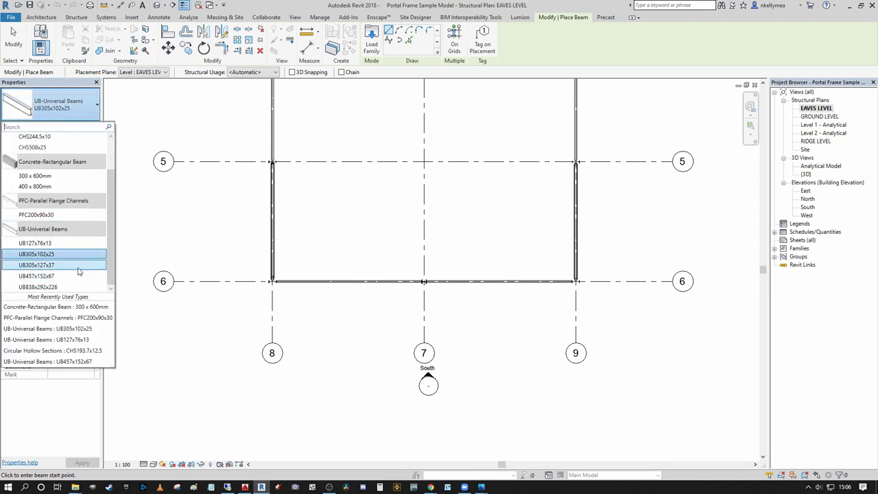
left_click(48, 266)
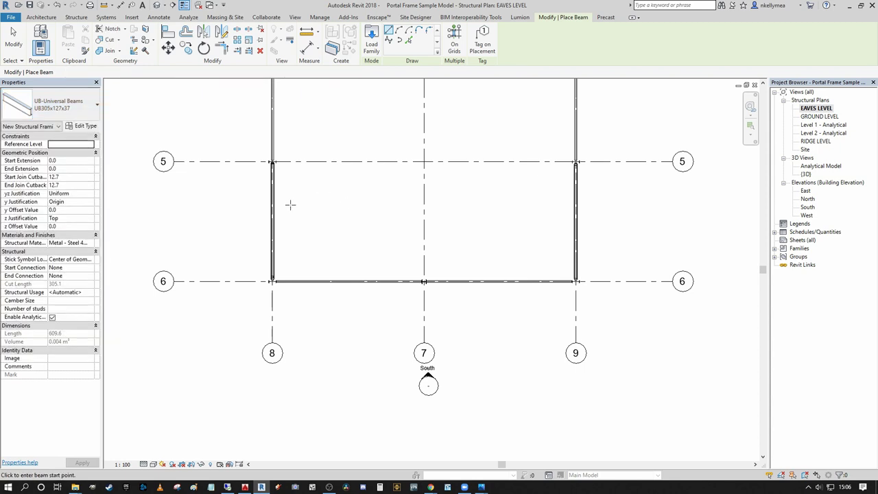
middle_click_drag(253, 224, 227, 237)
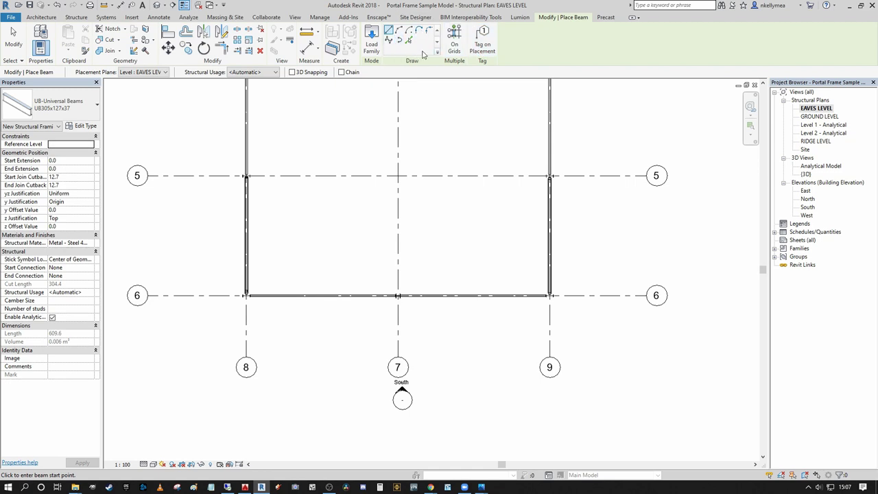
middle_click_drag(459, 130, 470, 127)
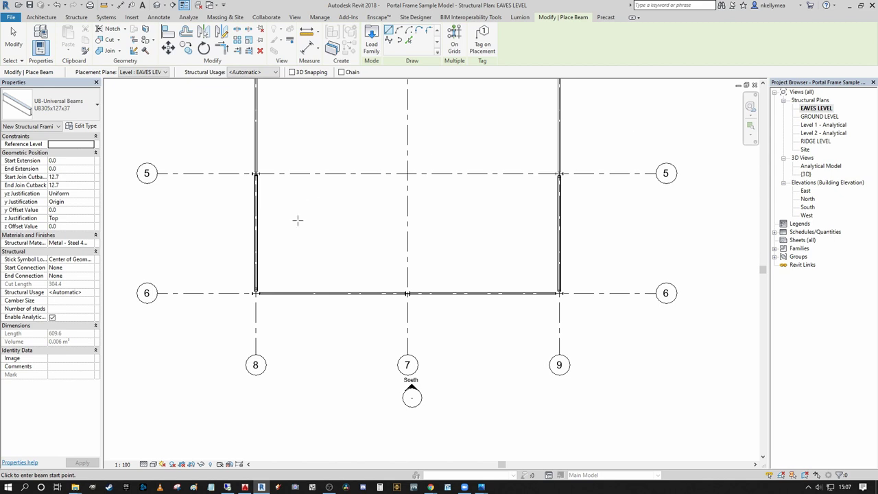
middle_click_drag(339, 230, 361, 260)
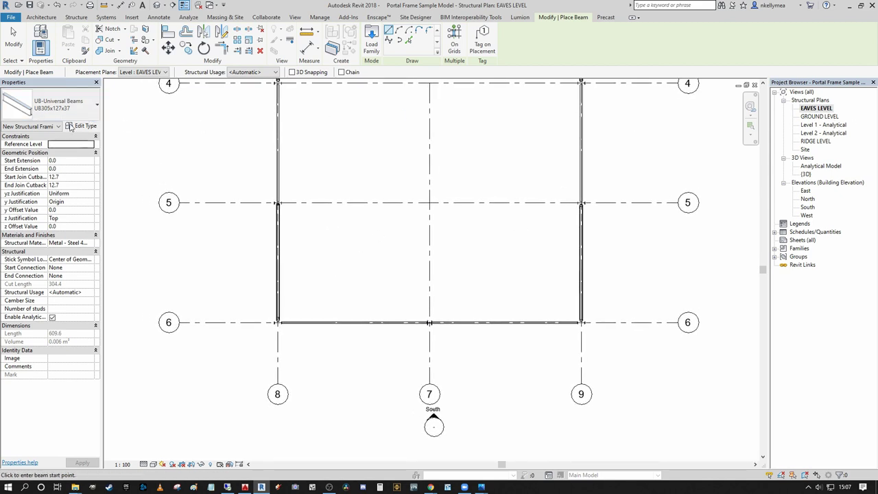
Step: Keep the beam's placement plane at EAVES LEVEL and enable 3D Snapping
left_click(158, 72)
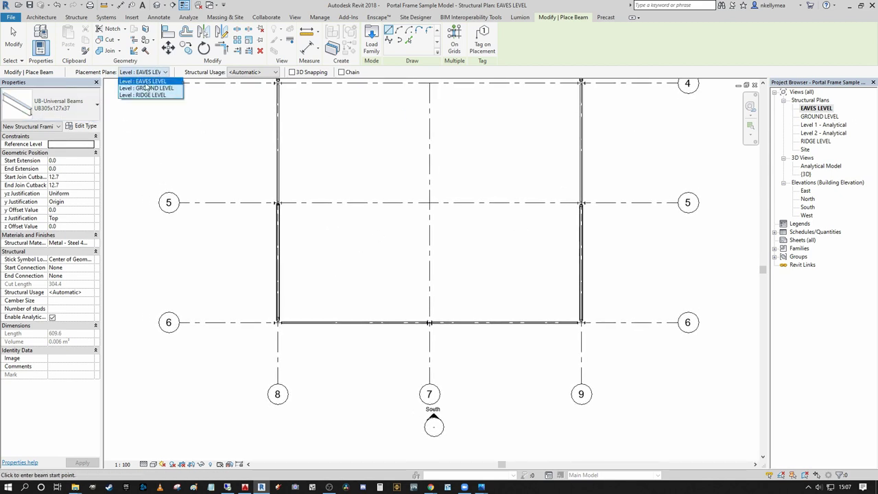
left_click(261, 96)
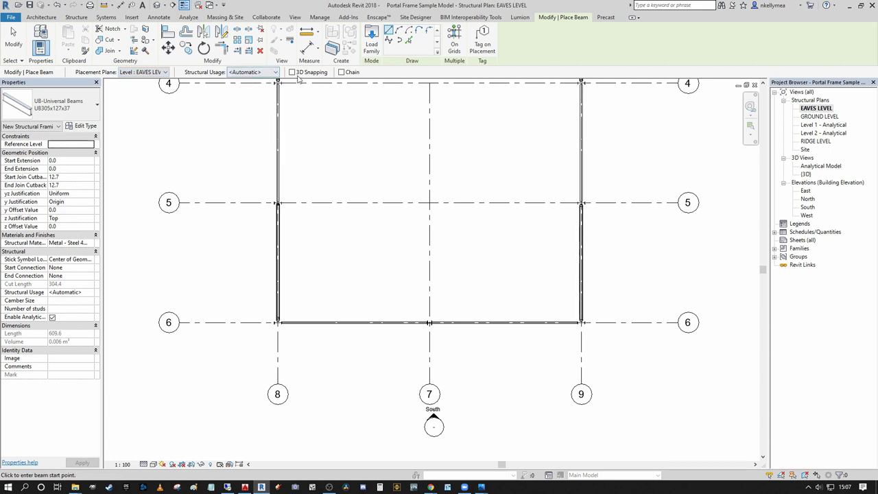
middle_click_drag(376, 151, 366, 133)
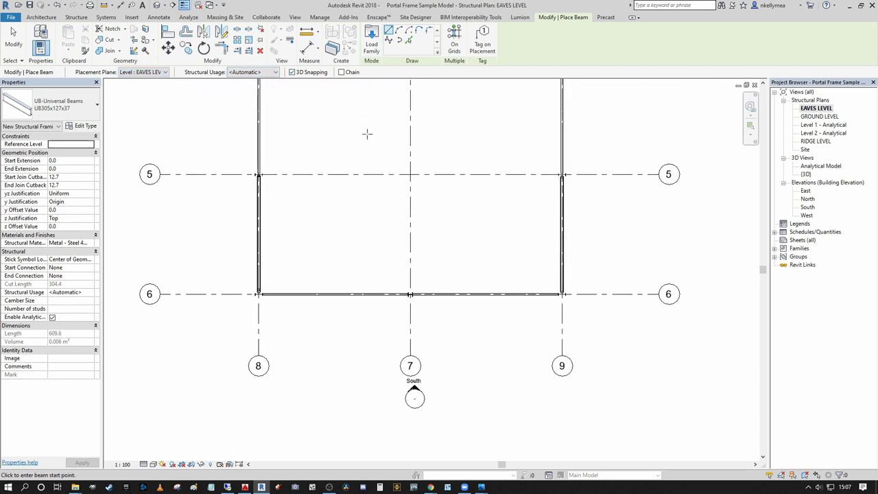
Step: Start a Start-End-Radius Arc beam at the centre of the column where grids 8 and 6 cross
scroll(256, 304, "up", 2)
scroll(256, 304, "up", 1)
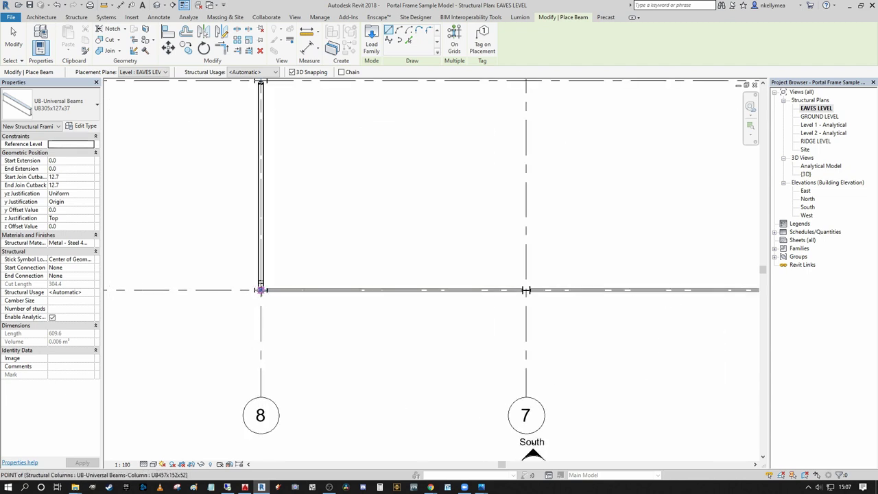
left_click(260, 289)
scroll(261, 290, "down", 1)
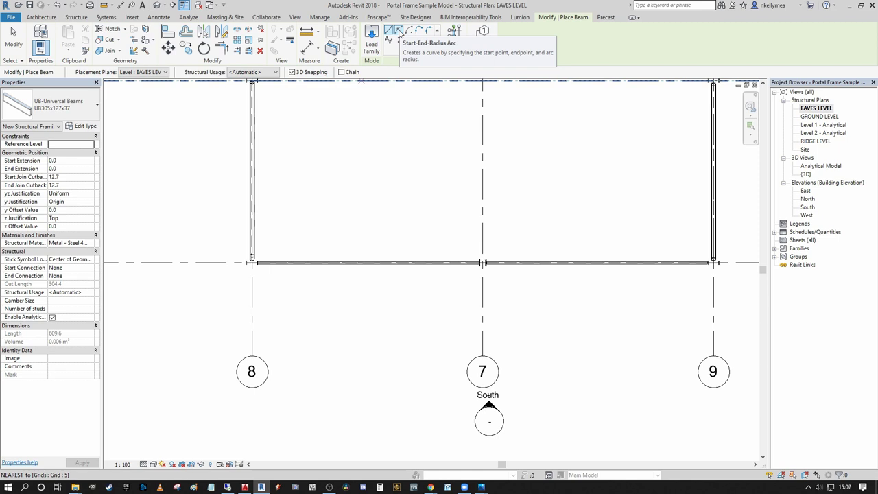
left_click(399, 33)
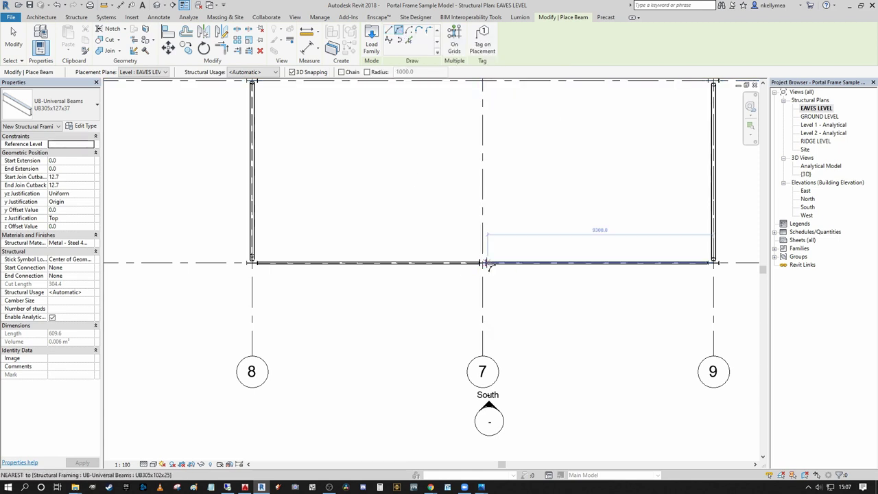
middle_click_drag(428, 283, 392, 275)
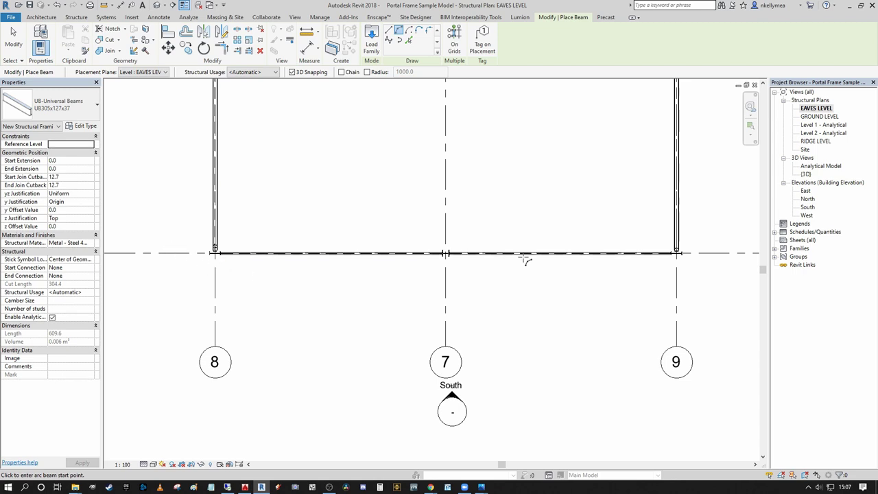
scroll(206, 263, "up", 5)
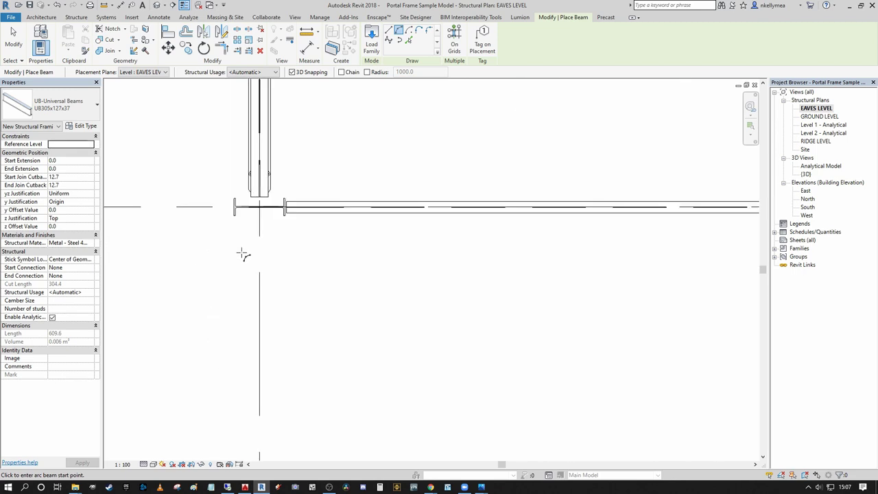
left_click(259, 206)
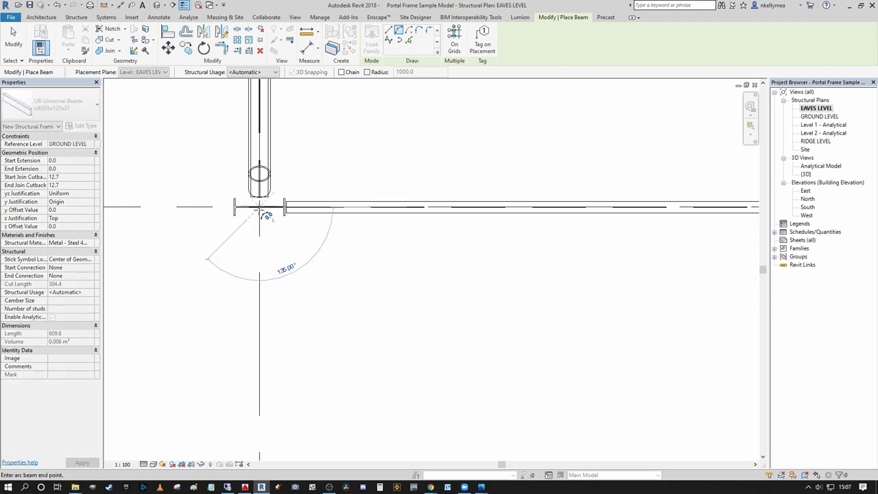
Step: Place the arc beam's end point at the column where grids 9 and 6 cross
scroll(278, 229, "down", 4)
middle_click_drag(582, 254, 353, 256)
scroll(647, 221, "up", 4)
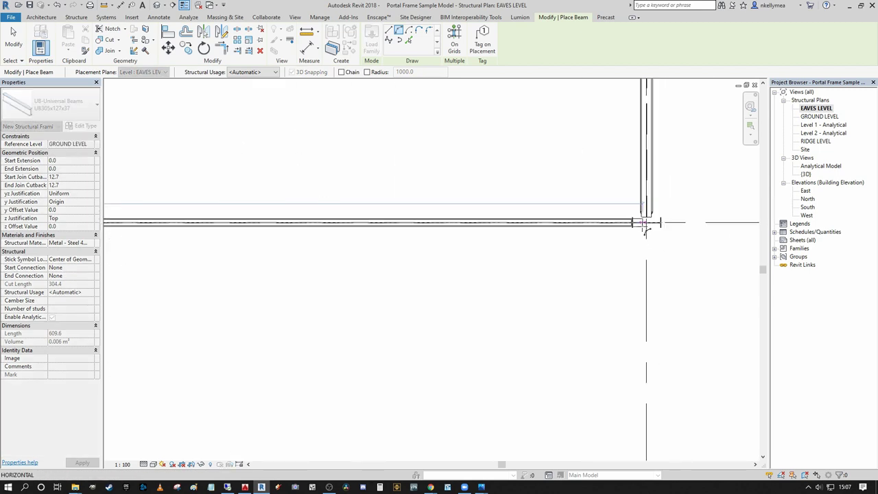
left_click(625, 226)
scroll(626, 227, "down", 3)
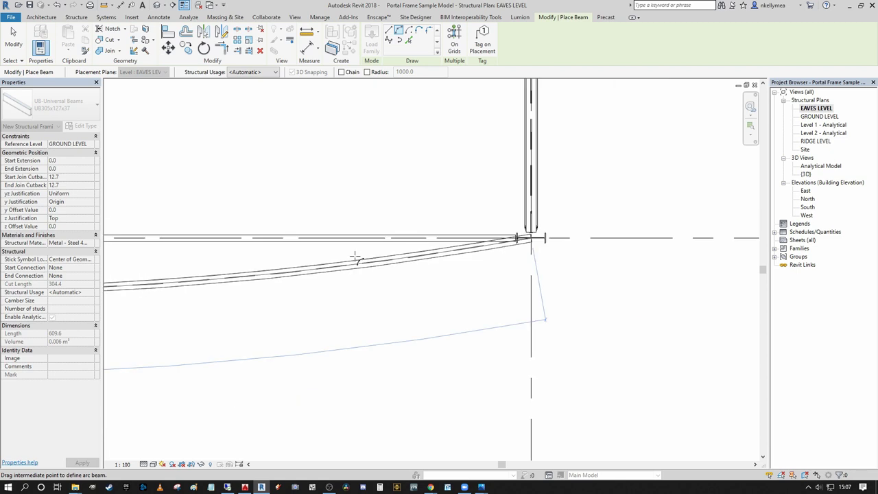
Step: Bow the arc beam outward beyond grid 6 with a radius of about 16,260 mm and finish beam placement
middle_click_drag(273, 322, 433, 297)
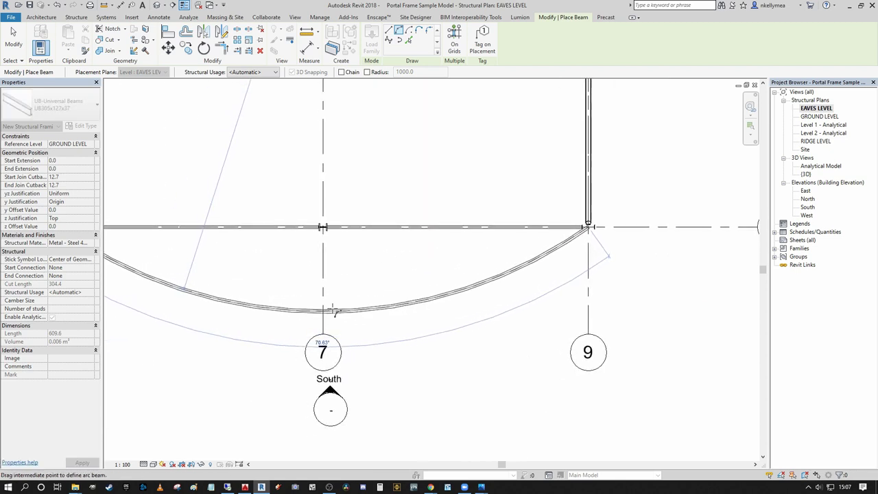
scroll(329, 313, "down", 2)
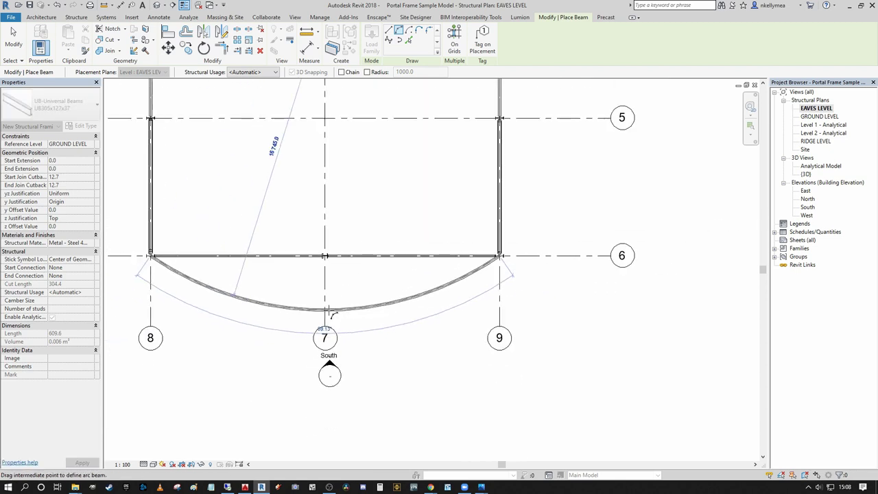
scroll(330, 313, "up", 1)
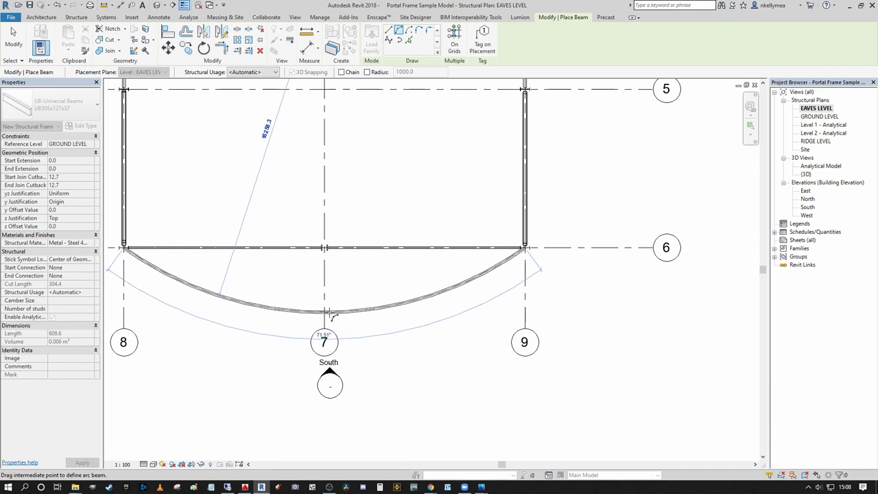
left_click(332, 316)
middle_click_drag(332, 316, 420, 301)
key("Escape")
scroll(464, 302, "up", 1)
scroll(398, 292, "down", 2)
scroll(414, 295, "up", 1)
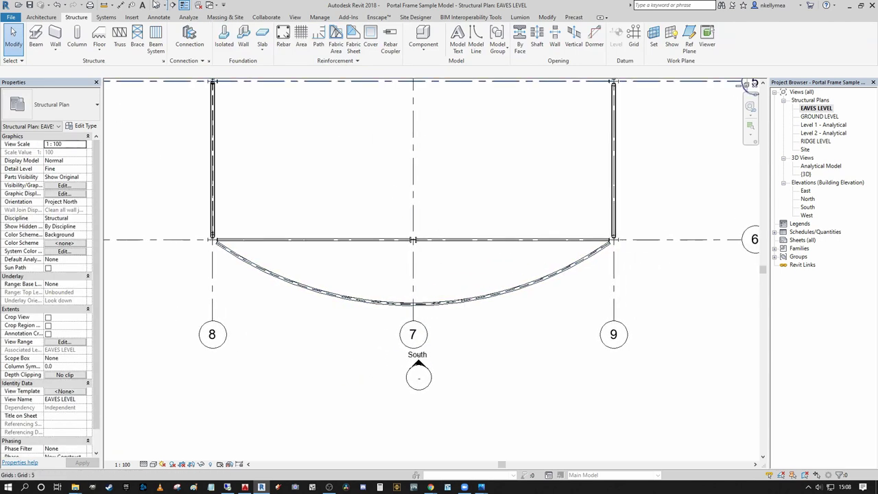
Step: Open the 3D view and select the curved UB305x127x37 beam at eaves level on the gable end
left_click(157, 6)
middle_click_drag(409, 243, 312, 194, "shift")
scroll(206, 222, "up", 1)
scroll(234, 231, "up", 1)
scroll(277, 225, "down", 1)
scroll(180, 243, "down", 1)
middle_click_drag(193, 251, 281, 271)
scroll(263, 252, "down", 1)
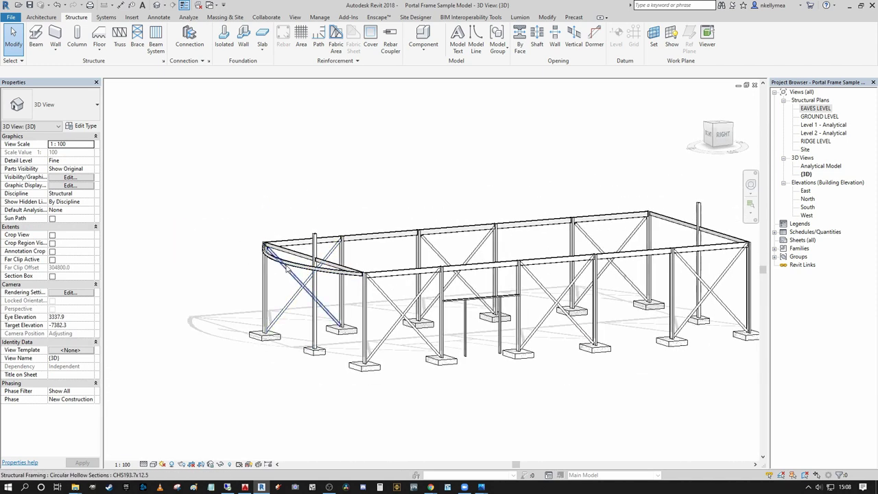
scroll(302, 271, "up", 2)
left_click(339, 272)
scroll(323, 271, "up", 4)
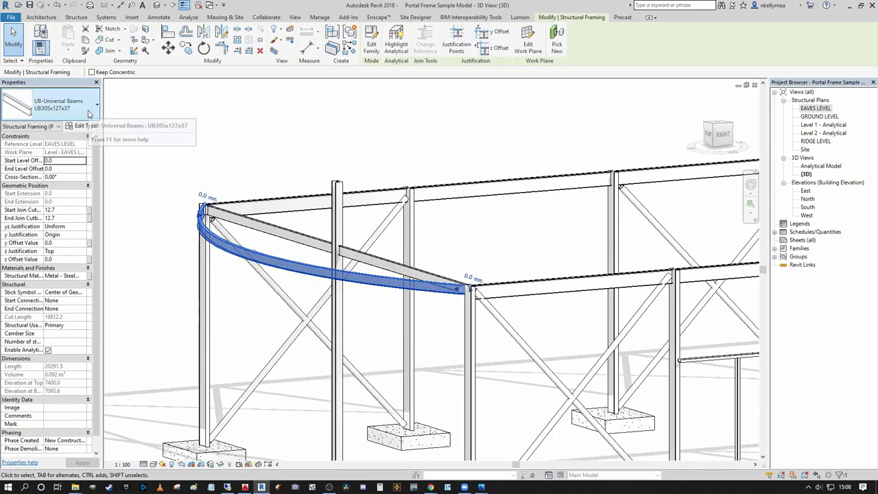
Step: Copy the selected curved beam straight down in the front view, from eaves level to the top of the column's foundation pad
middle_click_drag(229, 131, 326, 136)
scroll(268, 160, "down", 5)
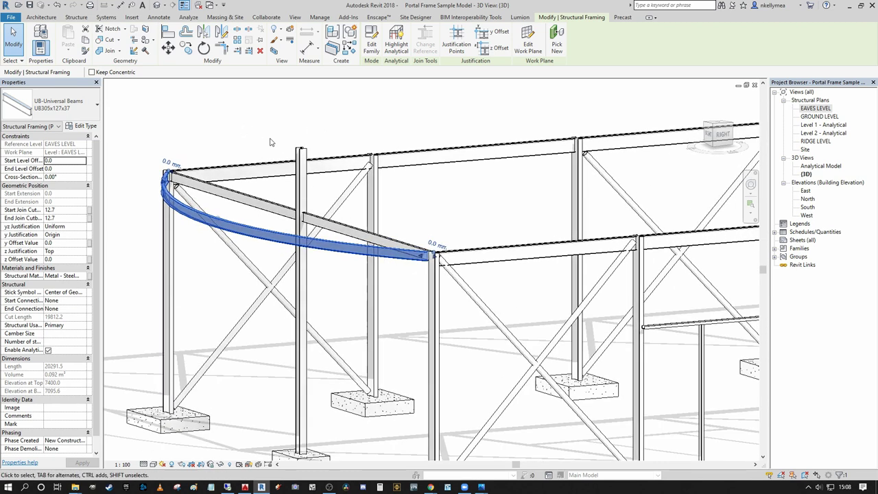
left_click(709, 135)
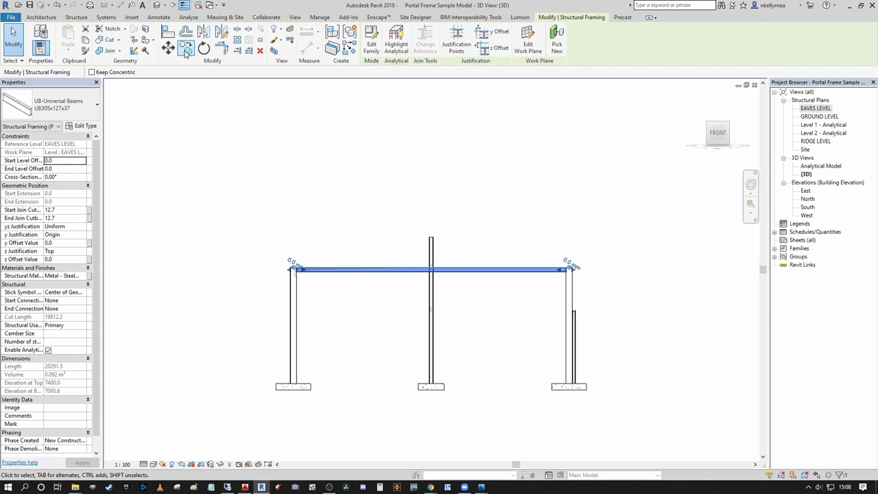
key("c")
key("o")
scroll(597, 322, "up", 3)
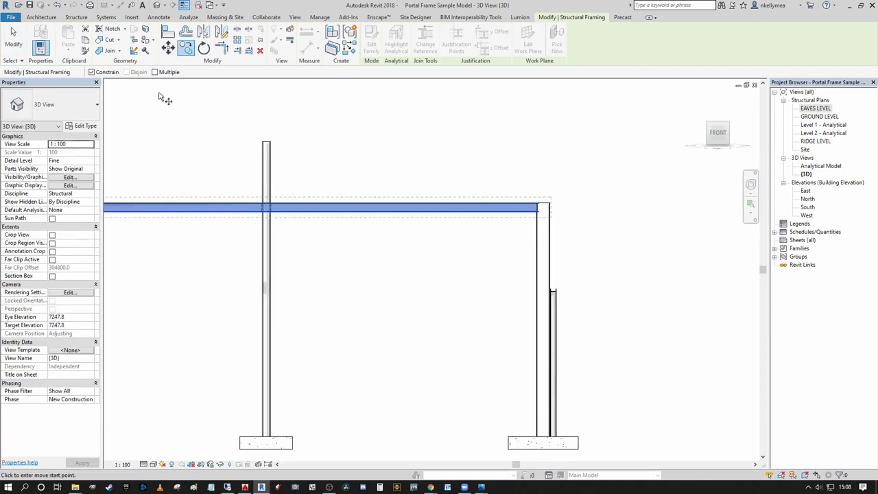
scroll(550, 209, "up", 3)
left_click(530, 203)
scroll(521, 267, "down", 1)
middle_click_drag(522, 282, 517, 90)
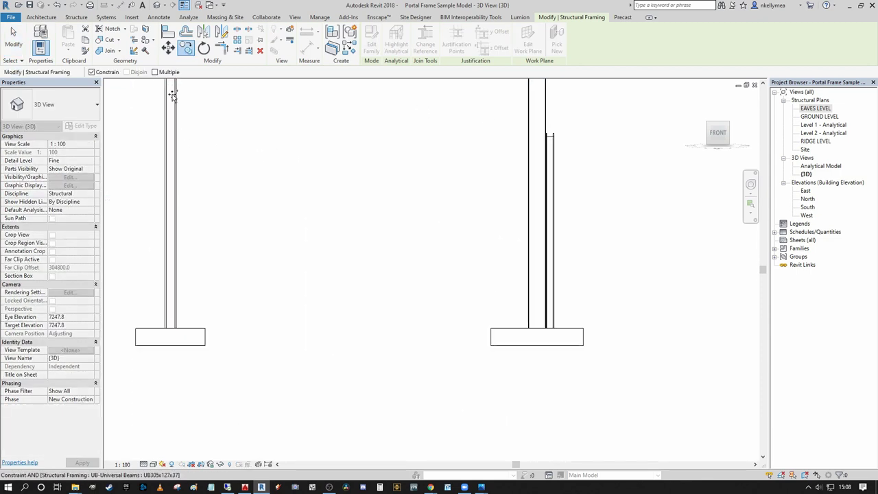
scroll(498, 354, "up", 2)
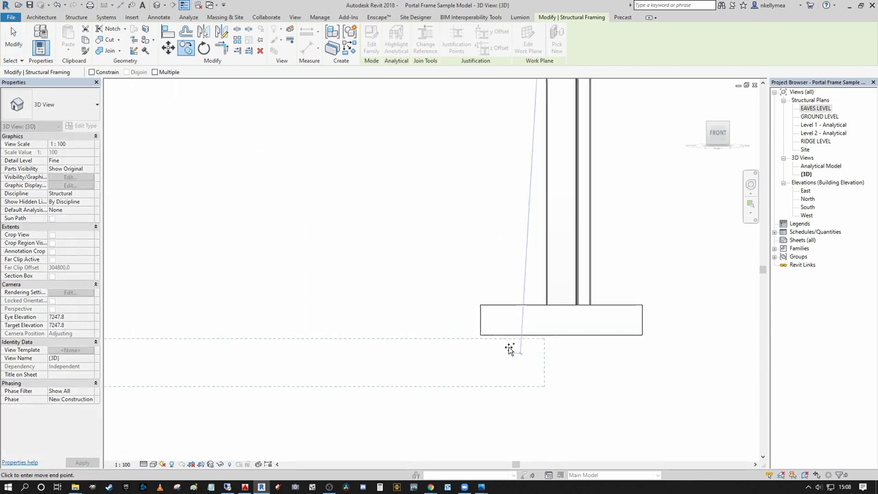
left_click(537, 305)
Step: Change the copied curved beam at foundation level to the Concrete-Rectangular Beam type 300 x 600mm and deselect it
scroll(545, 282, "down", 2)
scroll(550, 250, "down", 4)
middle_click_drag(529, 245, 386, 306, "shift")
scroll(391, 206, "up", 2)
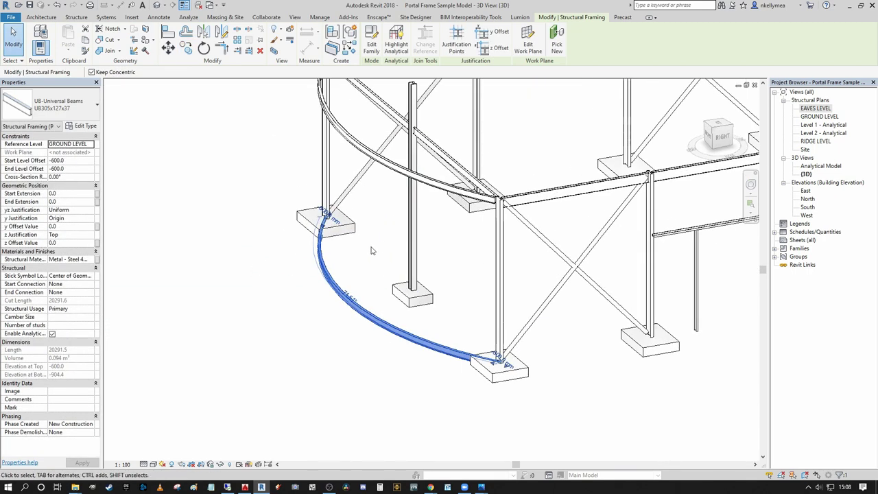
middle_click_drag(372, 251, 390, 233)
left_click(58, 105)
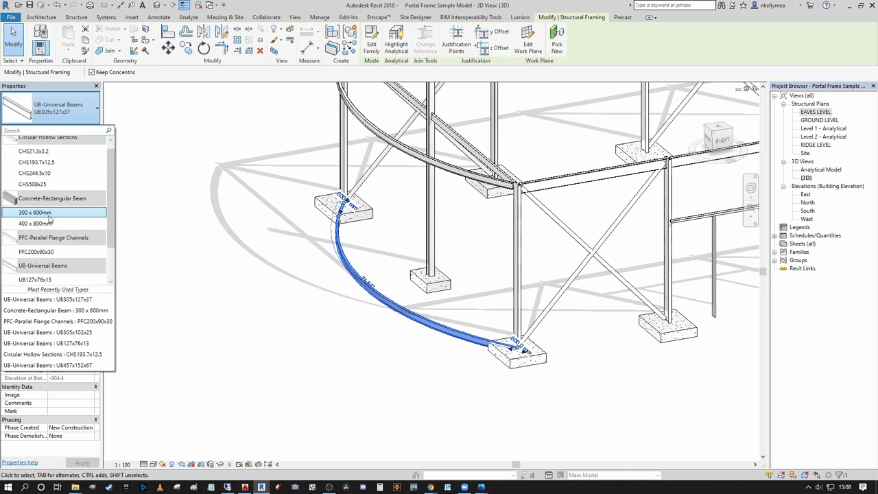
left_click(38, 213)
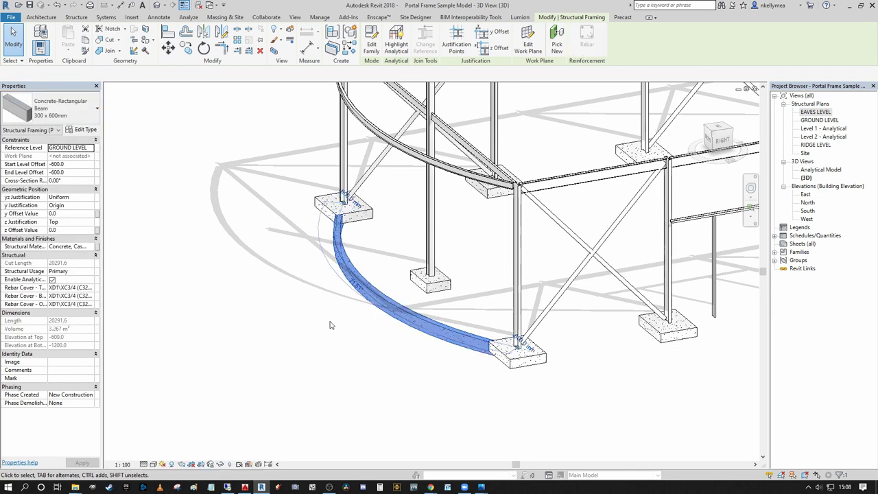
left_click(330, 325)
Step: Examine the curved concrete ground beam and the curved steel eaves beam on the gable end from several angles
middle_click_drag(284, 238, 337, 247, "shift")
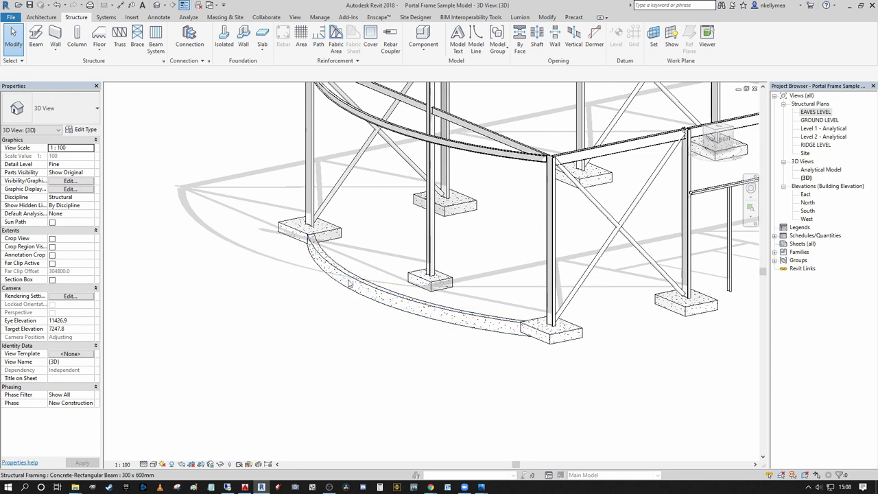
middle_click_drag(430, 280, 355, 218, "shift")
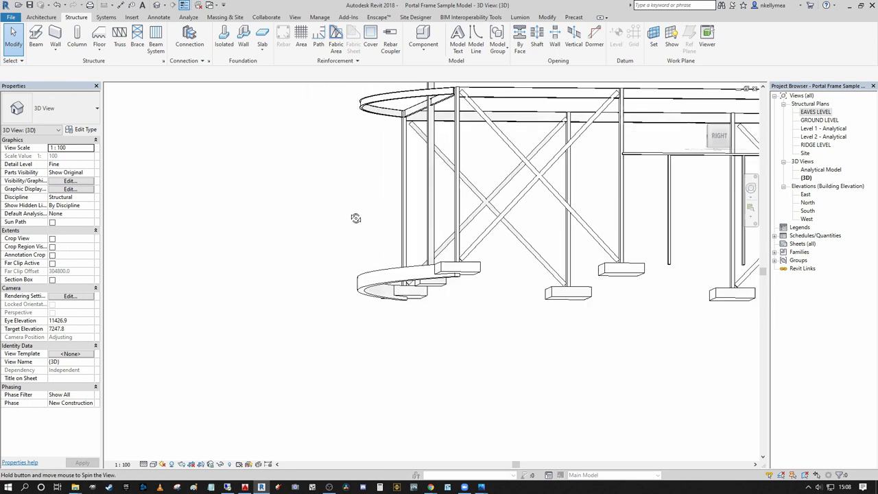
middle_click_drag(371, 106, 398, 97, "shift")
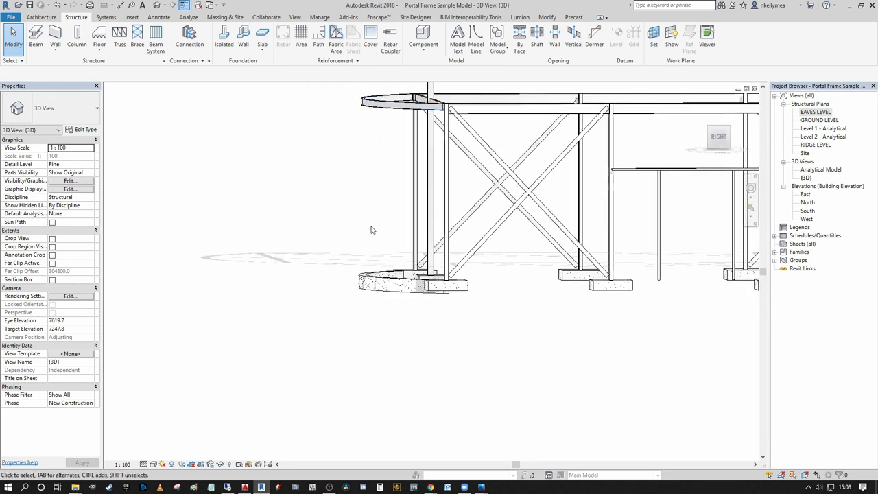
middle_click_drag(371, 230, 412, 281, "shift")
scroll(355, 231, "up", 3)
middle_click_drag(371, 247, 293, 165)
scroll(370, 239, "down", 5)
scroll(264, 161, "down", 3)
middle_click_drag(262, 240, 267, 255)
scroll(257, 285, "up", 2)
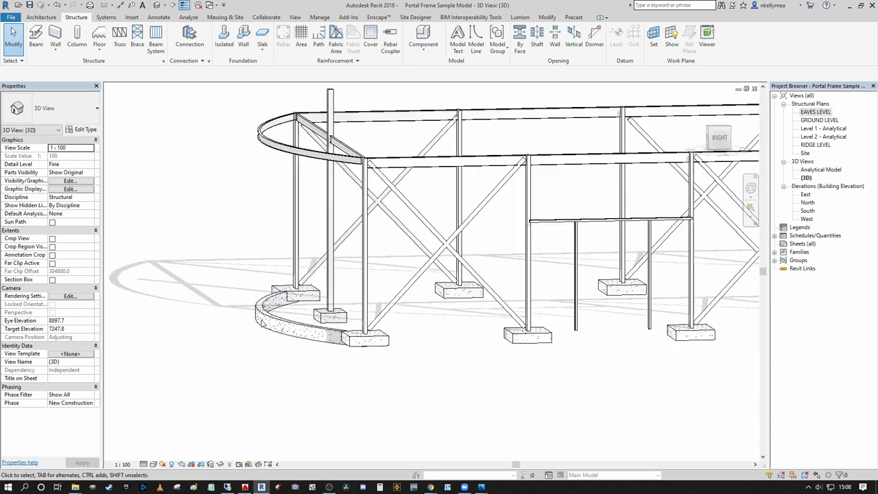
middle_click_drag(278, 325, 365, 372, "shift")
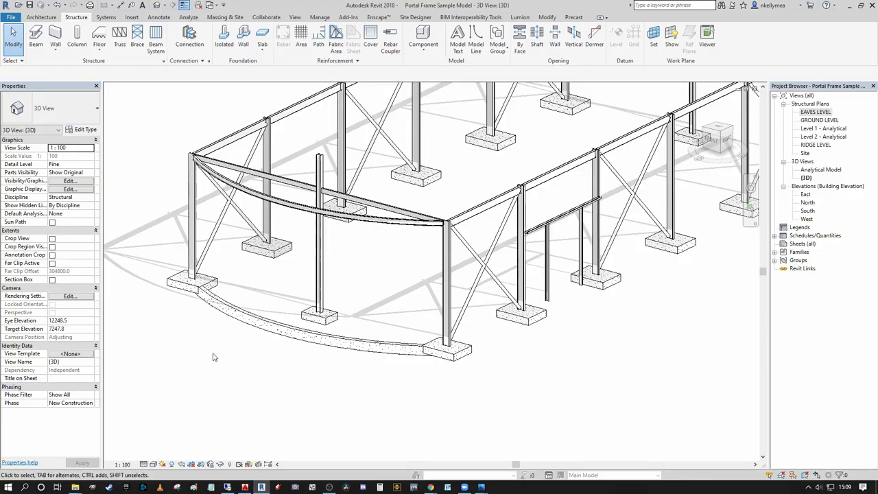
scroll(213, 357, "down", 3)
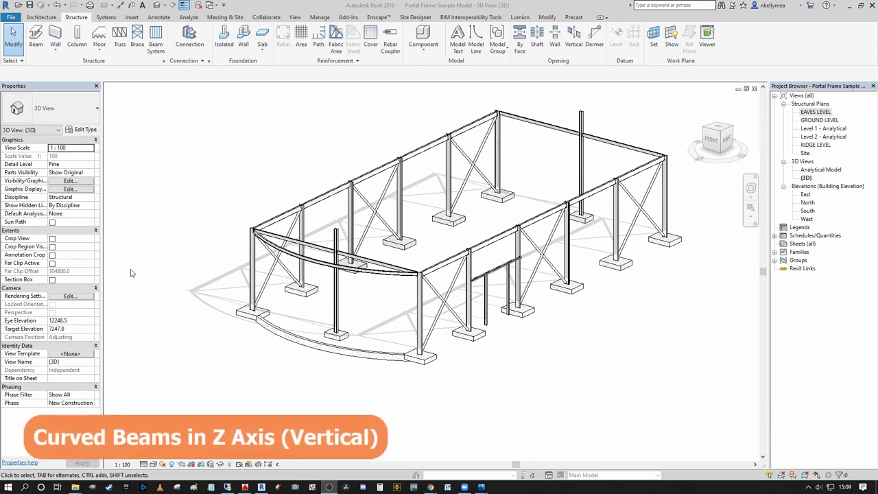
Step: Examine the gable end's corner columns, eaves beams and taller middle column as the location for a vertically curved beam
scroll(336, 247, "up", 4)
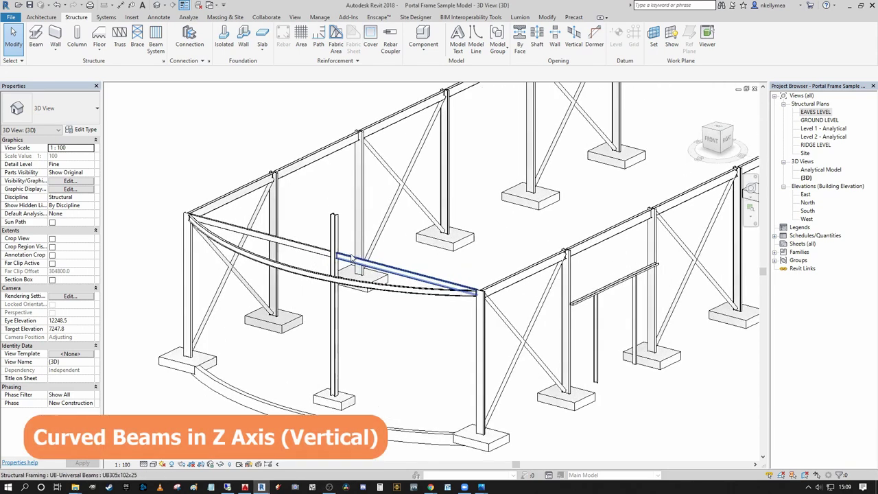
scroll(357, 259, "down", 4)
scroll(389, 309, "up", 3)
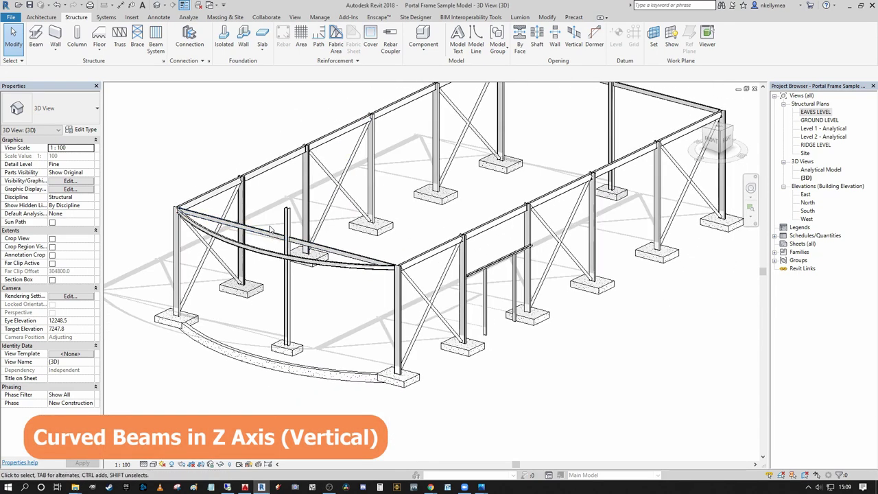
mouse_move(374, 295)
middle_mouse_down()
mouse_move(483, 266)
mouse_move(386, 285)
middle_mouse_up()
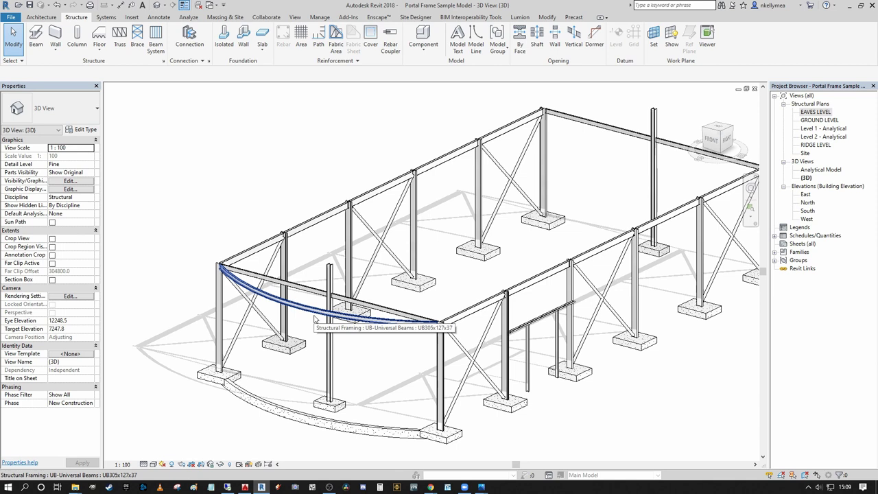
middle_click_drag(400, 313, 453, 287)
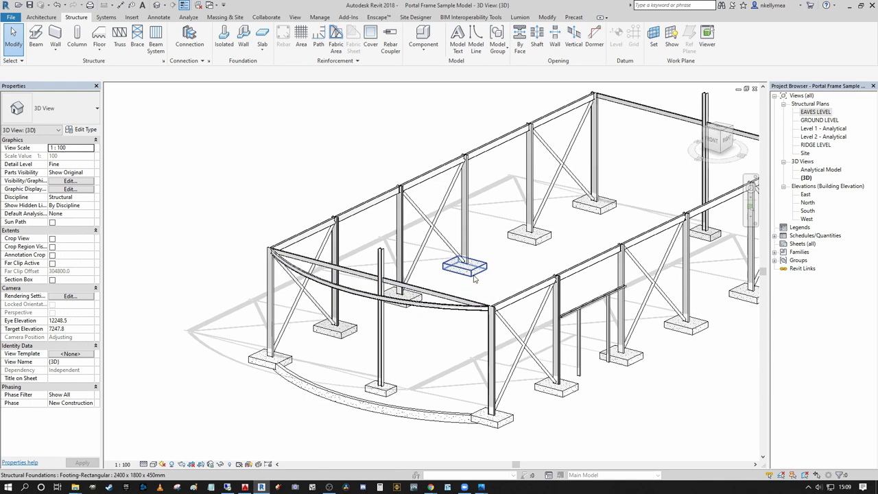
scroll(417, 317, "up", 3)
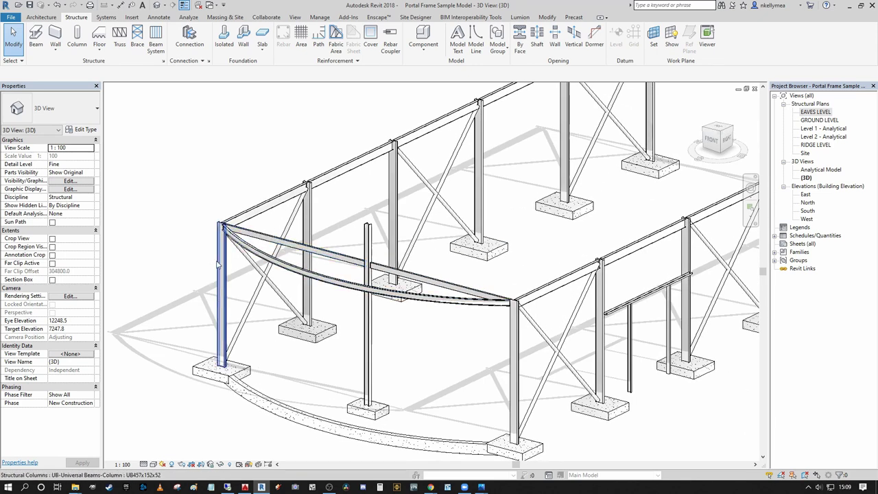
scroll(417, 254, "up", 4)
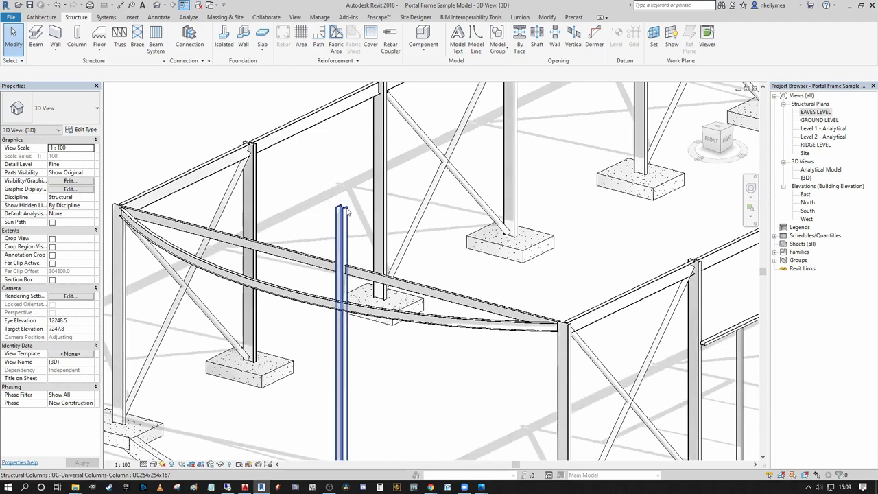
scroll(348, 209, "down", 4)
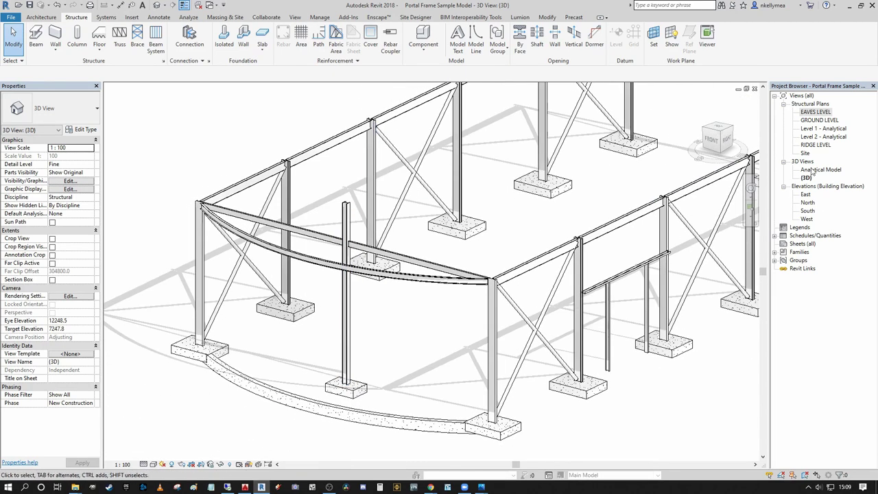
Step: Open the South elevation and inspect the taller middle column on grid 7
double_click(808, 211)
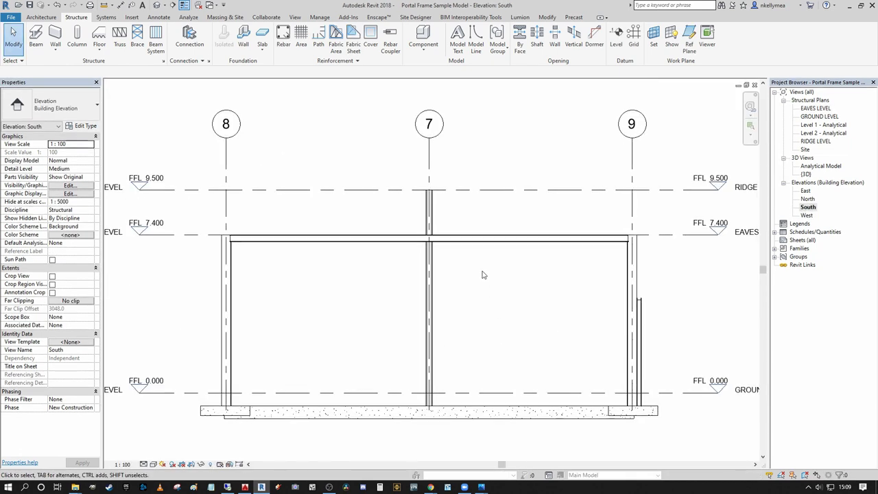
scroll(402, 198, "up", 4)
left_click(422, 192)
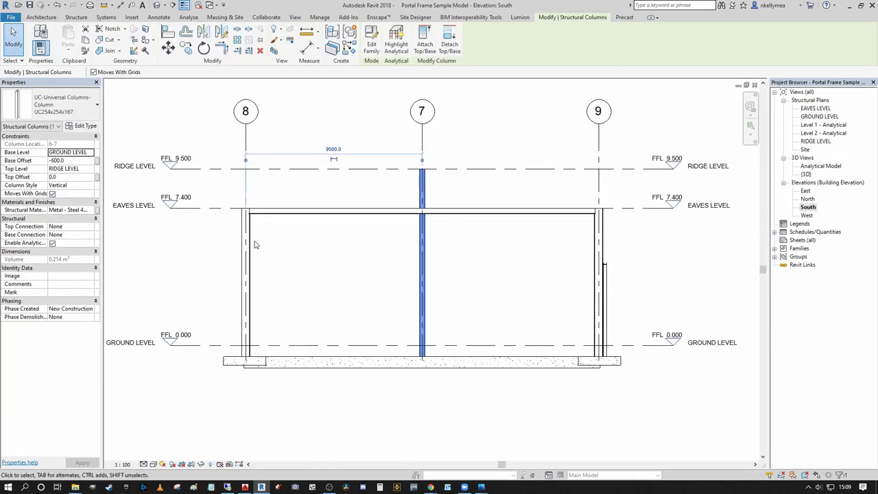
scroll(502, 246, "down", 1)
left_click(503, 245)
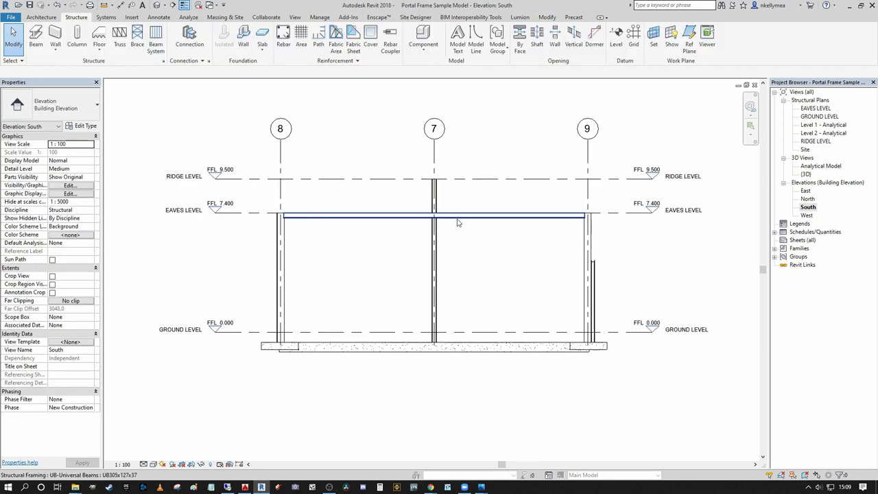
key("m")
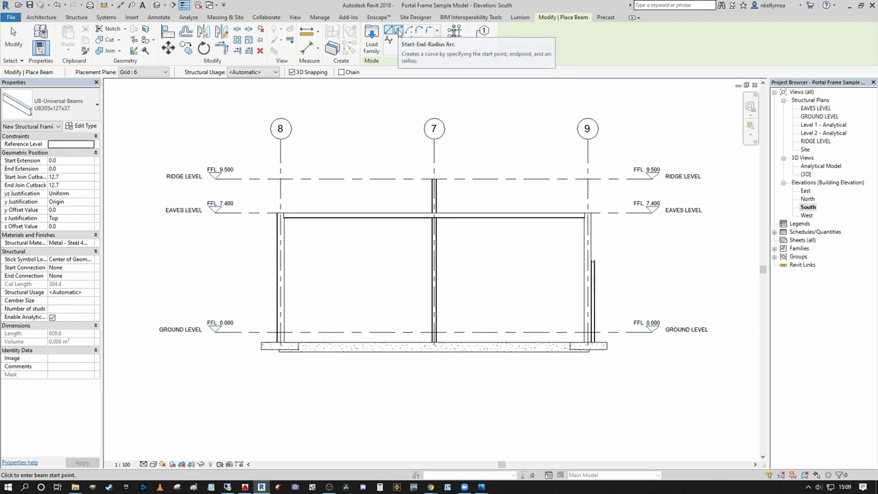
left_click(397, 32)
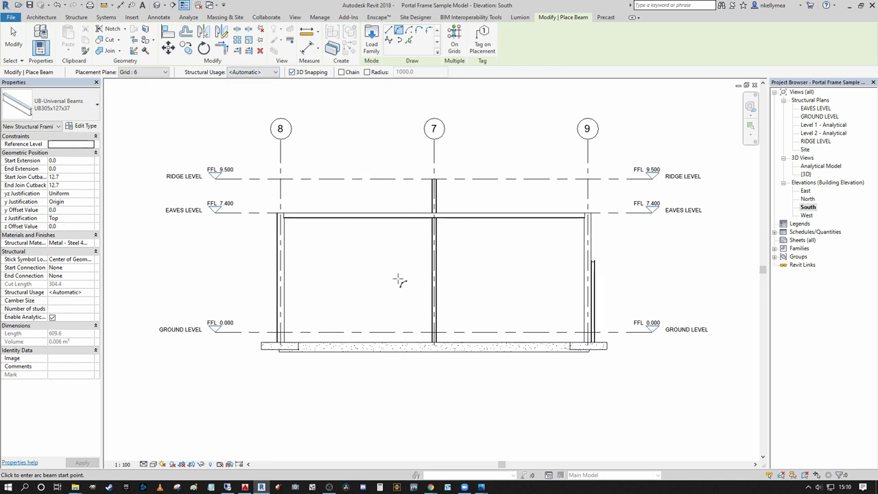
scroll(386, 286, "up", 1)
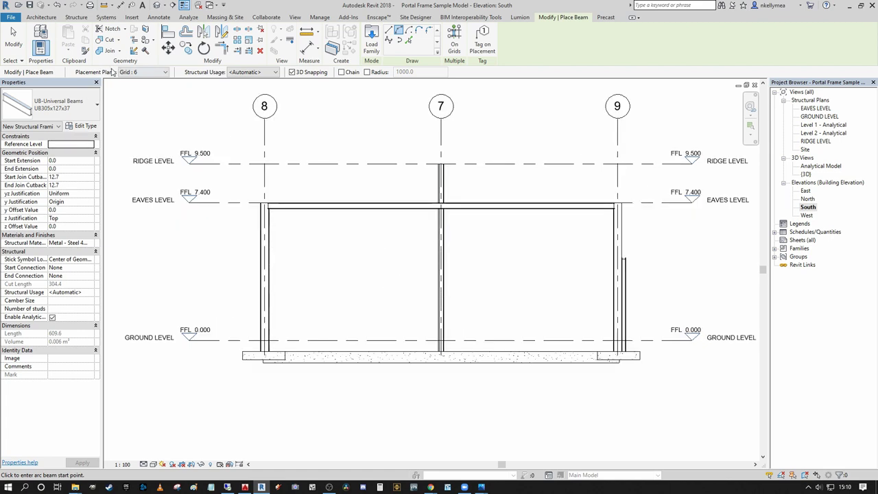
Step: Check where grid 6 runs along the gable end in the EAVES LEVEL plan, and return to the South elevation
double_click(816, 108)
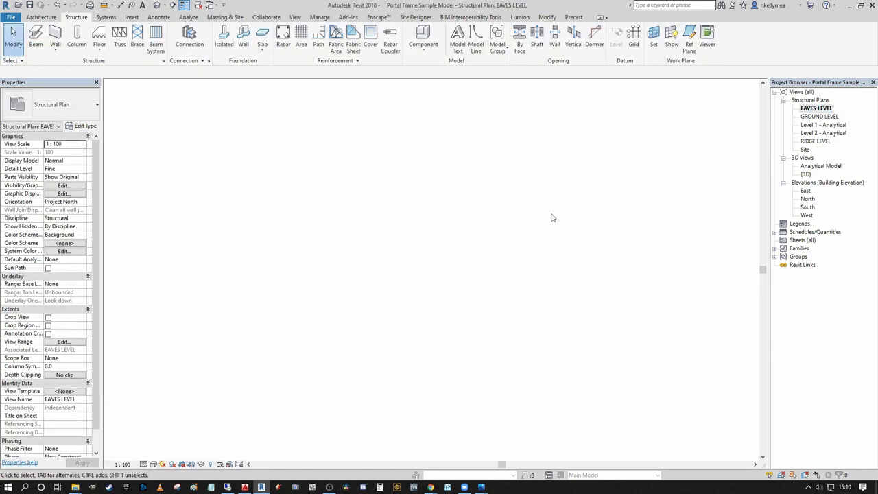
scroll(417, 260, "down", 1)
scroll(250, 260, "up", 2)
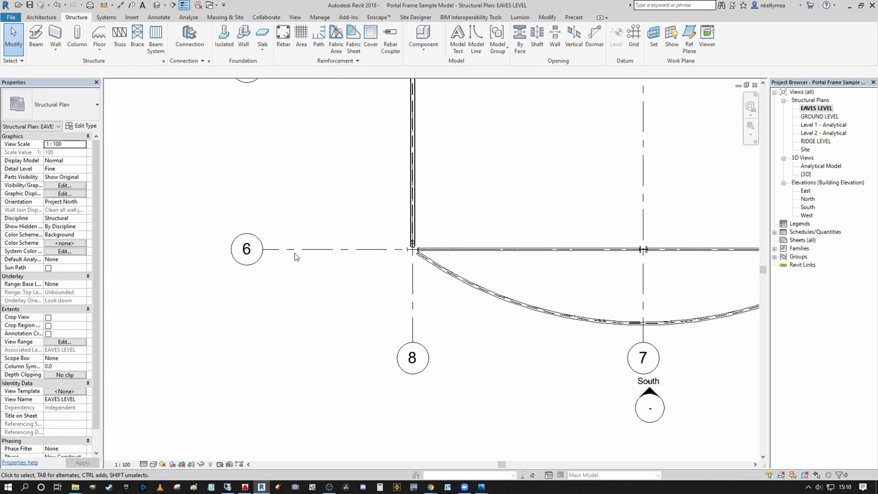
scroll(295, 256, "down", 1)
middle_click_drag(310, 243, 223, 236)
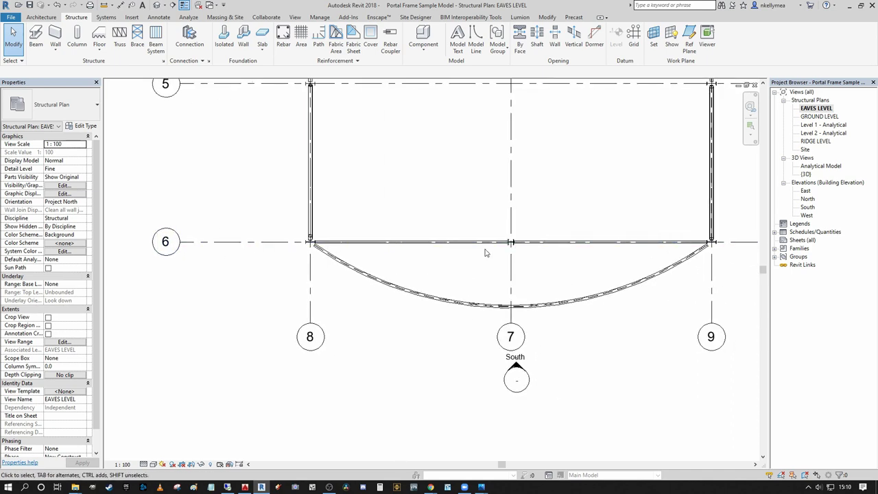
middle_click_drag(408, 251, 341, 251)
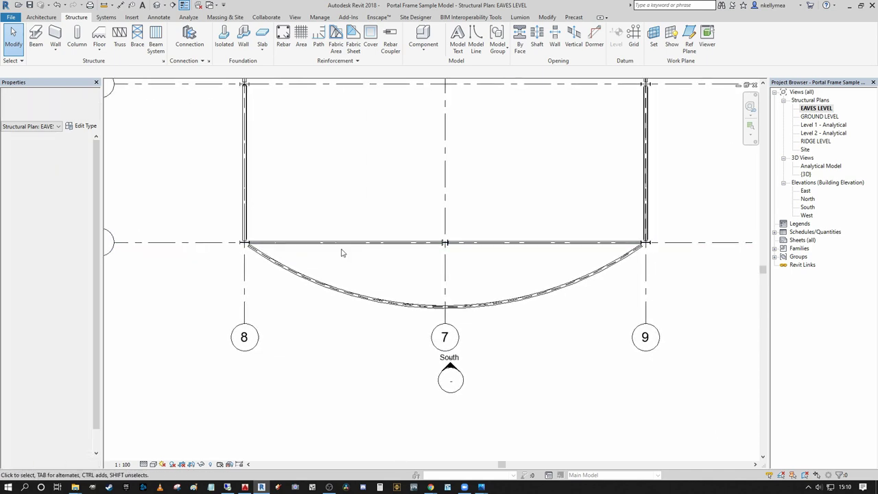
left_click(755, 84)
middle_click_drag(265, 157, 256, 181)
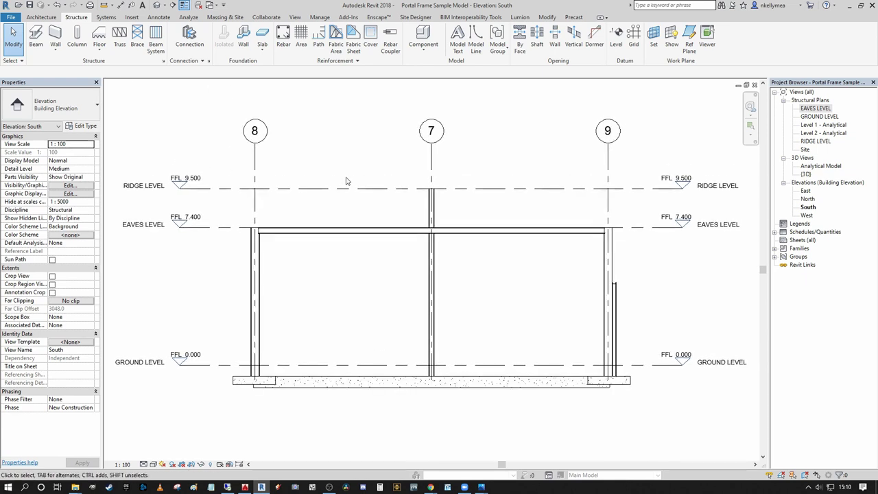
Step: Model a UB305x127x37 arc beam on placement plane Grid : 6, from the grid 8 column head to grid 9's, peaking at the middle column's top
key("m")
middle_click_drag(356, 194, 357, 153)
left_click(147, 72)
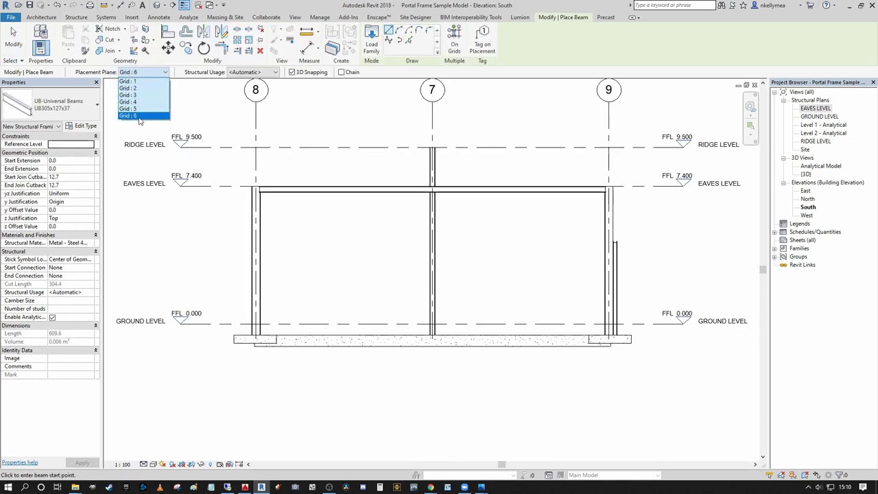
left_click(133, 117)
middle_click_drag(339, 141, 325, 176)
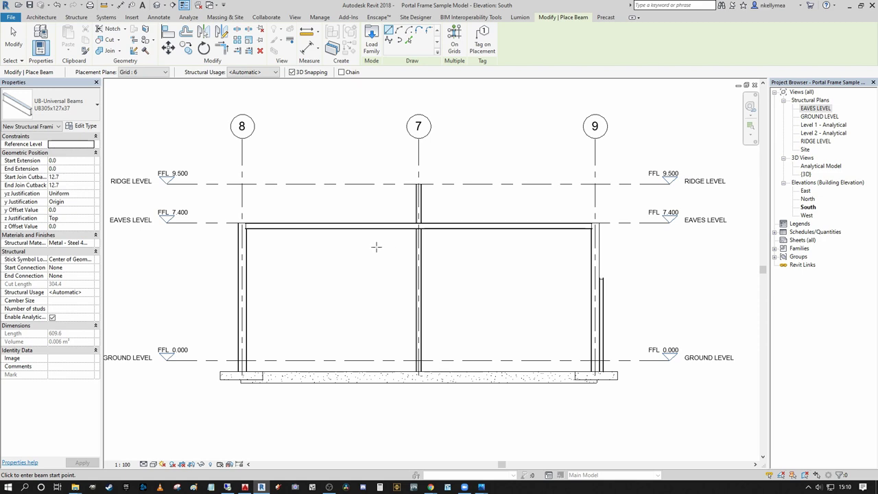
middle_click_drag(376, 246, 382, 247)
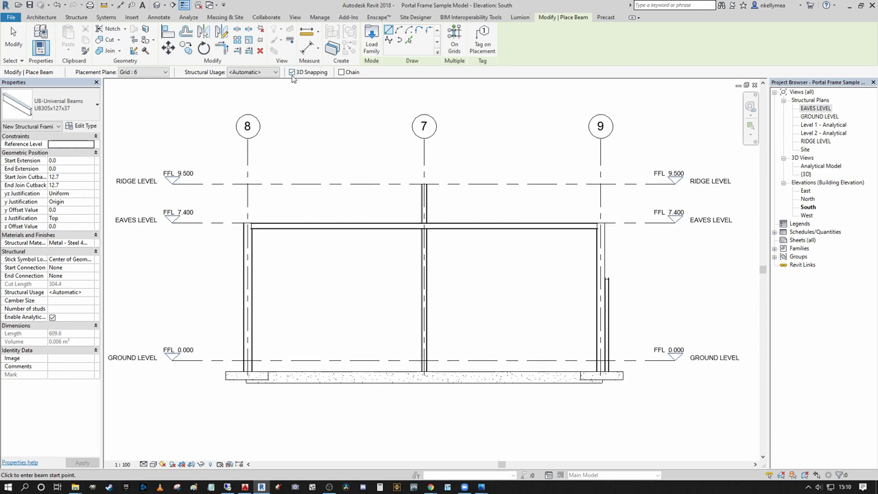
left_click(400, 33)
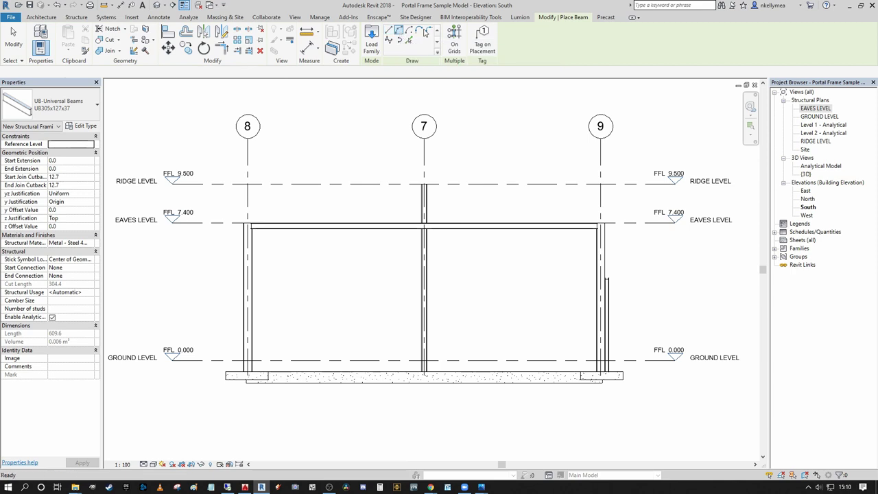
left_click(248, 224)
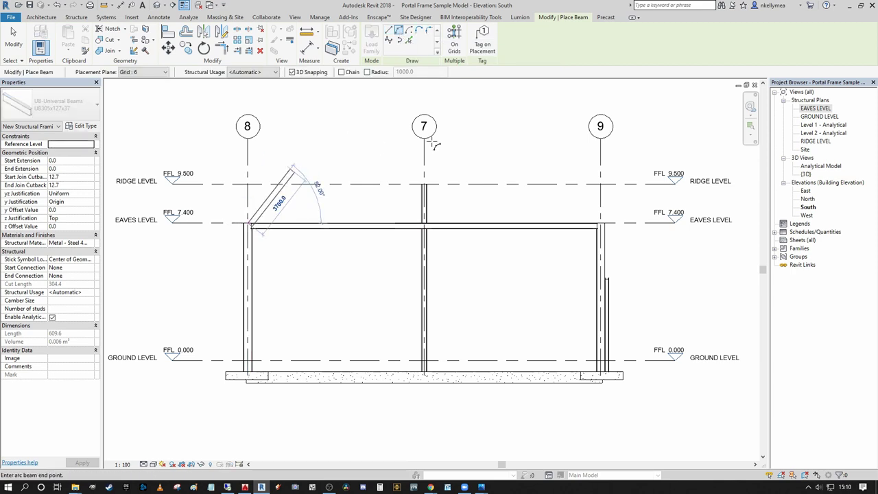
left_click(601, 224)
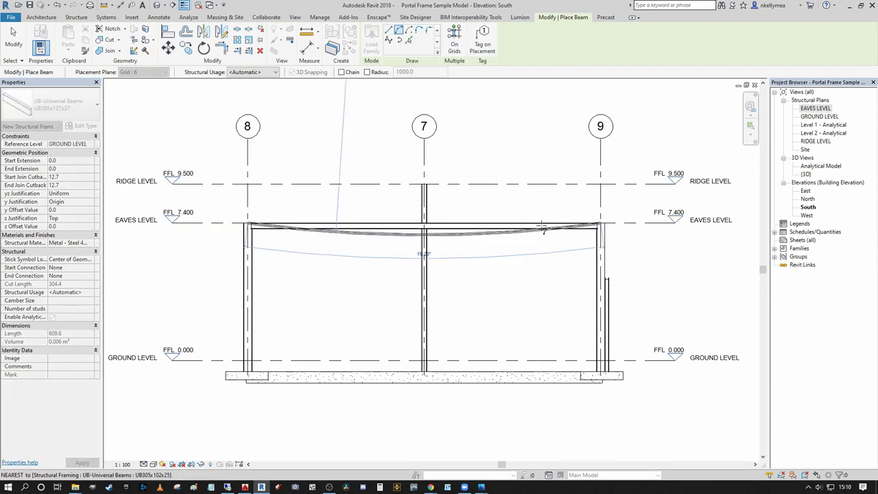
left_click(423, 184)
scroll(439, 205, "down", 2)
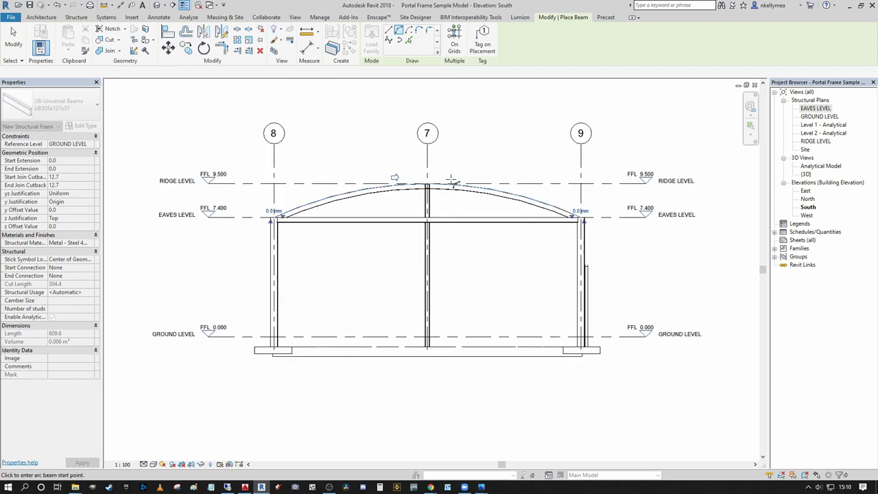
Step: Examine the vertically curved beam on the gable end in the 3D view, from close up and across the whole frame
left_click(156, 5)
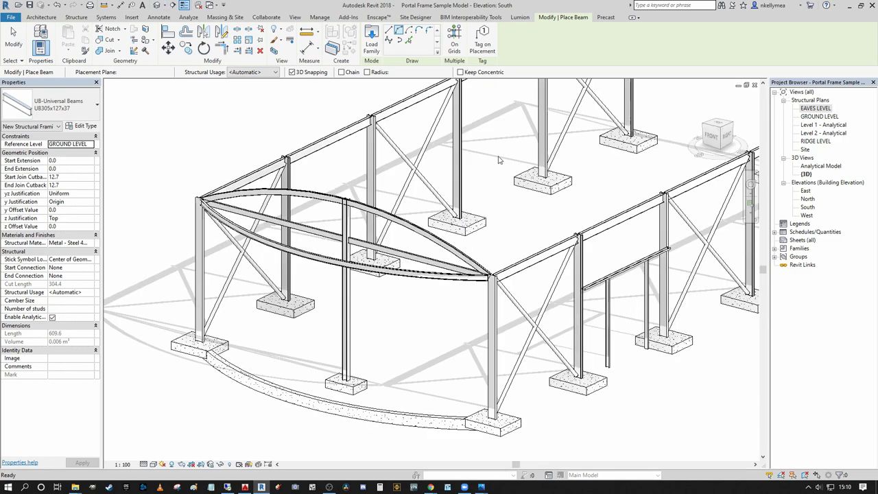
scroll(351, 213, "up", 6)
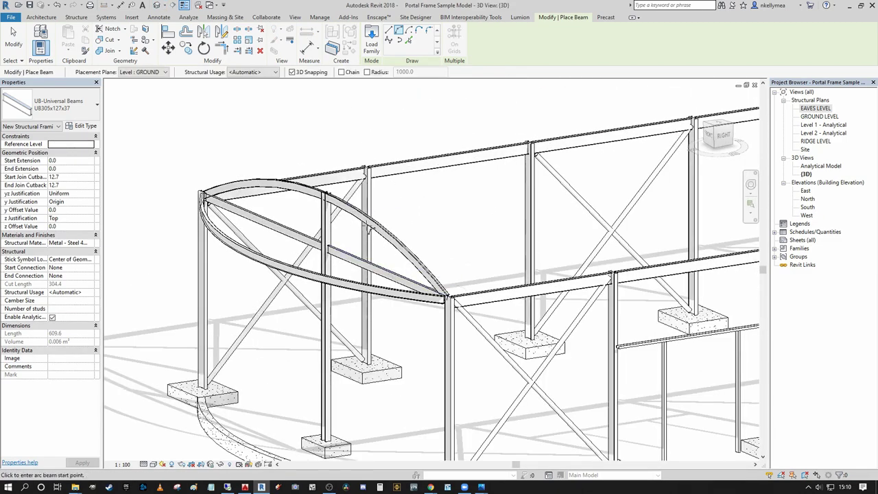
scroll(347, 215, "up", 2)
key("Escape")
scroll(336, 274, "down", 3)
scroll(363, 264, "up", 1)
scroll(466, 288, "down", 5)
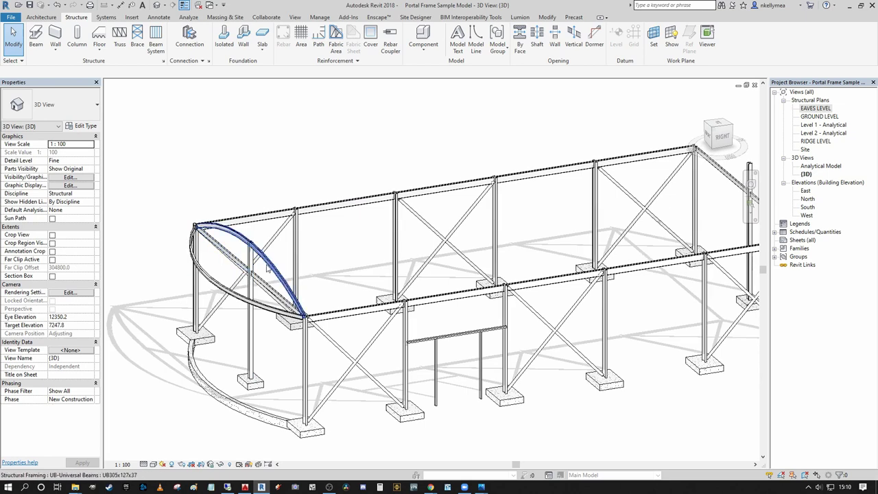
scroll(674, 192, "down", 2)
middle_click_drag(675, 192, 710, 241, "shift")
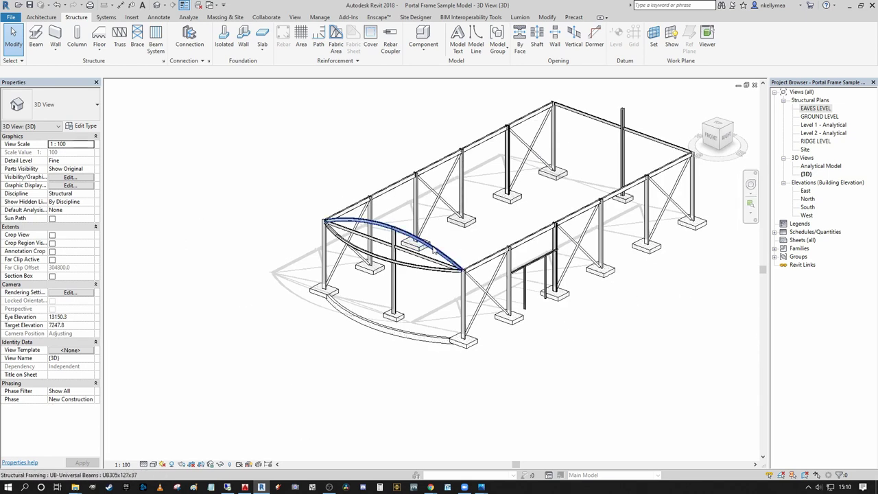
Step: Copy the arched beam from grid 6 to grids 5, 4, 3, 2 and 1 in the EAVES LEVEL plan, using the Multiple option
left_click(436, 251)
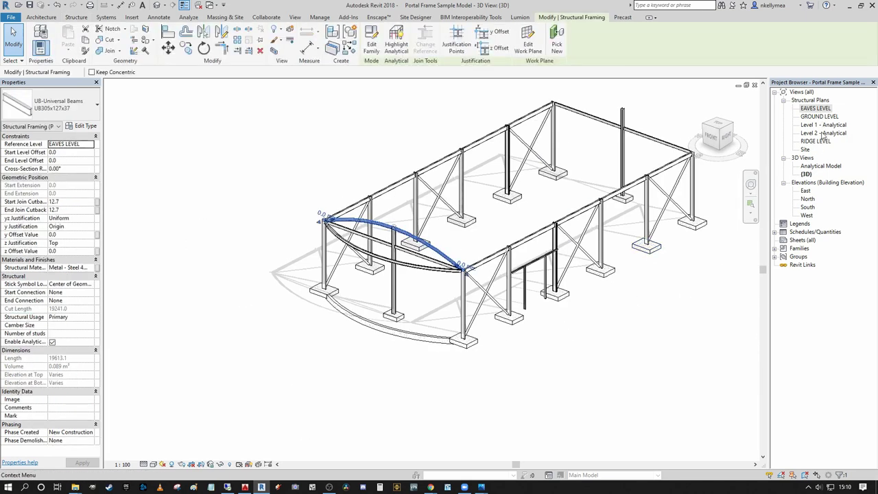
double_click(815, 107)
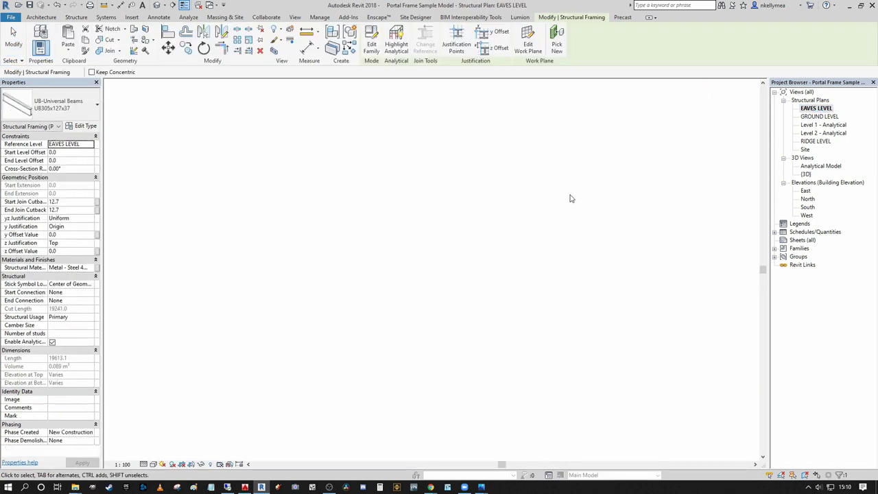
scroll(286, 118, "down", 2)
left_click(186, 48)
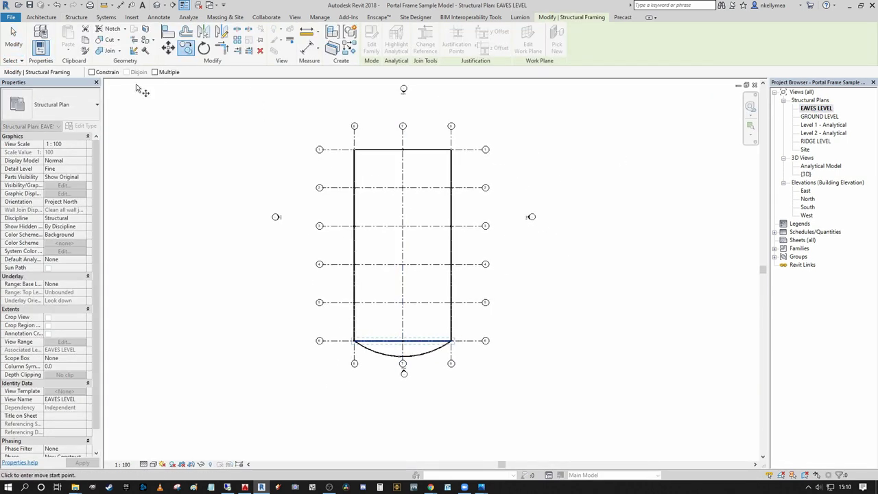
left_click(461, 301)
left_click(461, 263)
left_click(462, 226)
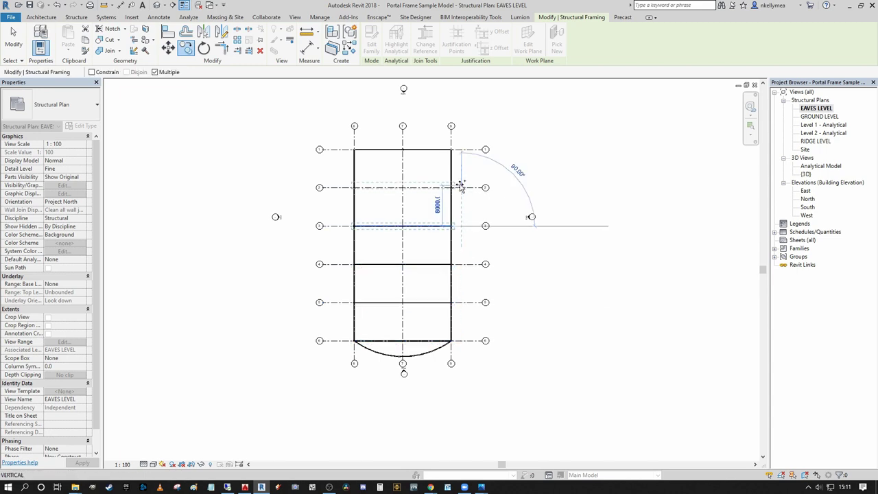
left_click(462, 187)
left_click(461, 149)
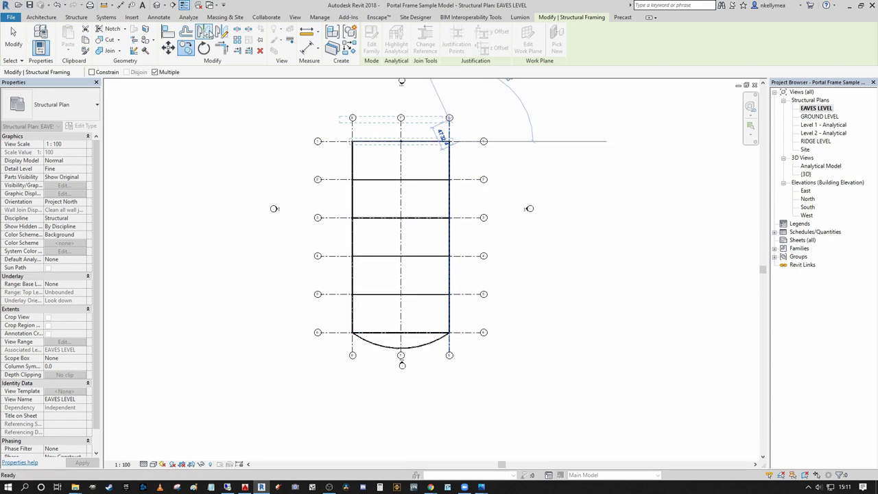
Step: Split the front gable's arched beam where it meets the middle column, working in the 3D view
left_click(158, 5)
middle_click_drag(511, 175, 527, 228, "shift")
key("Escape")
scroll(412, 226, "up", 5)
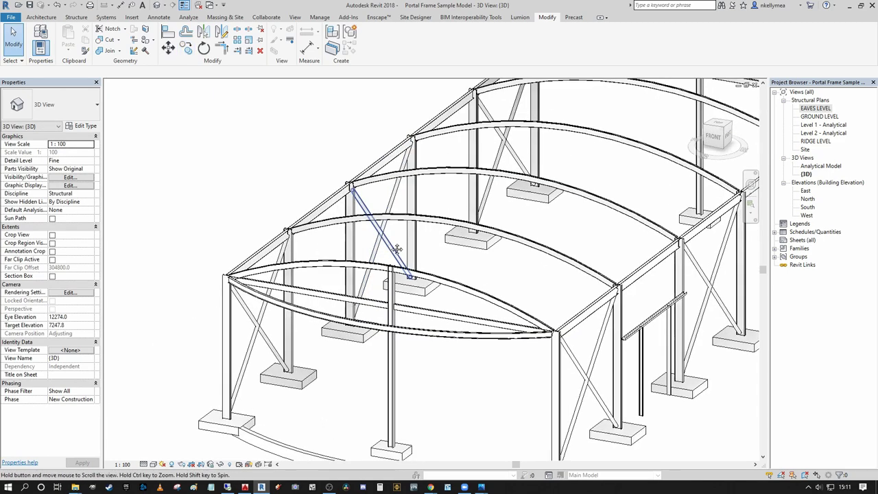
key("s")
key("l")
scroll(414, 226, "up", 5)
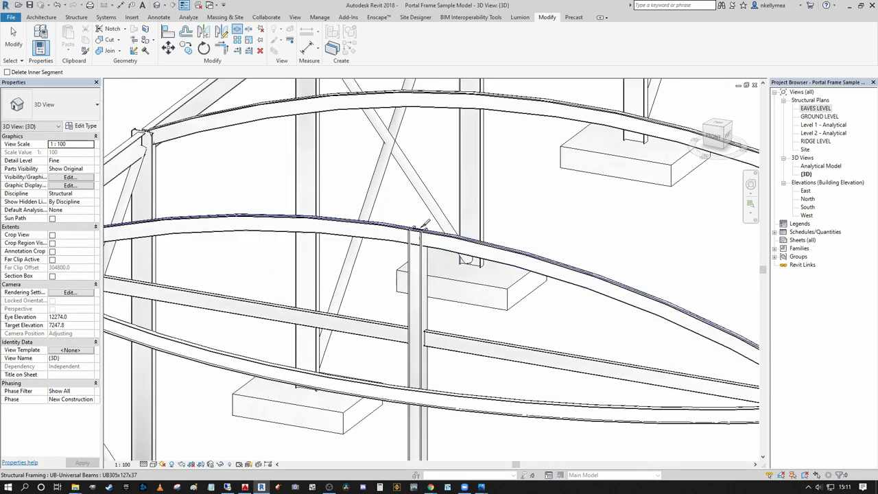
left_click(420, 228)
scroll(425, 224, "down", 2)
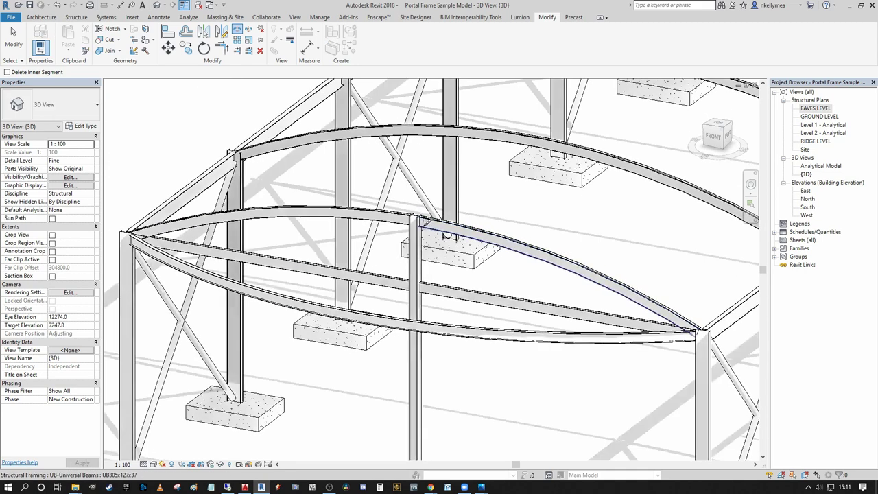
scroll(422, 228, "up", 3)
scroll(423, 187, "down", 5)
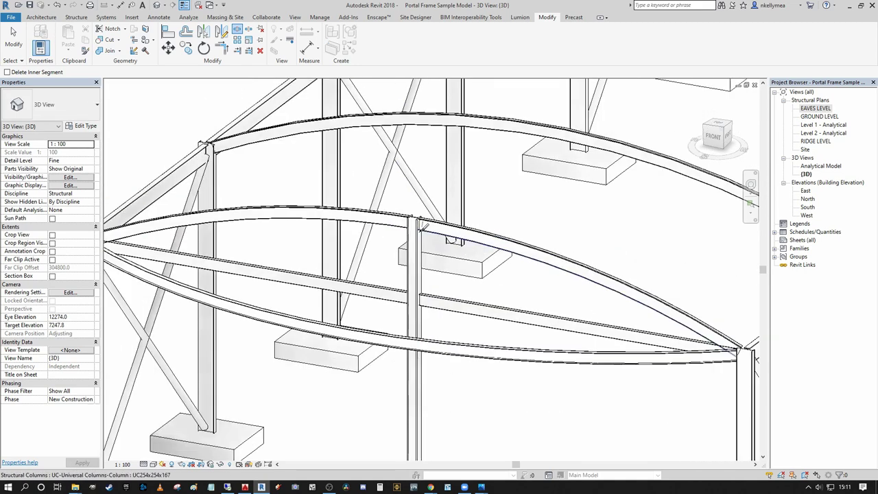
Step: Split the rear gable's arched beam at its middle column
scroll(478, 206, "down", 2)
scroll(482, 258, "up", 6)
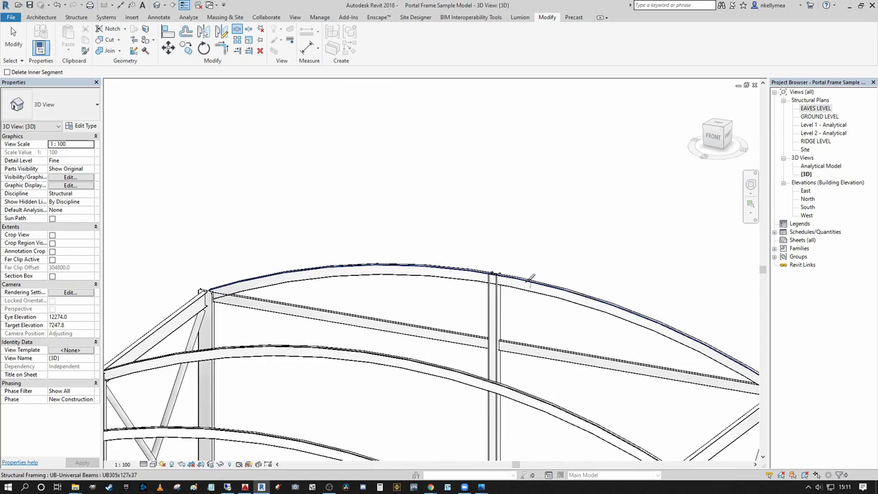
left_click(480, 259)
scroll(531, 267, "down", 2)
middle_click_drag(531, 268, 554, 189)
scroll(461, 225, "down", 4)
key("Escape")
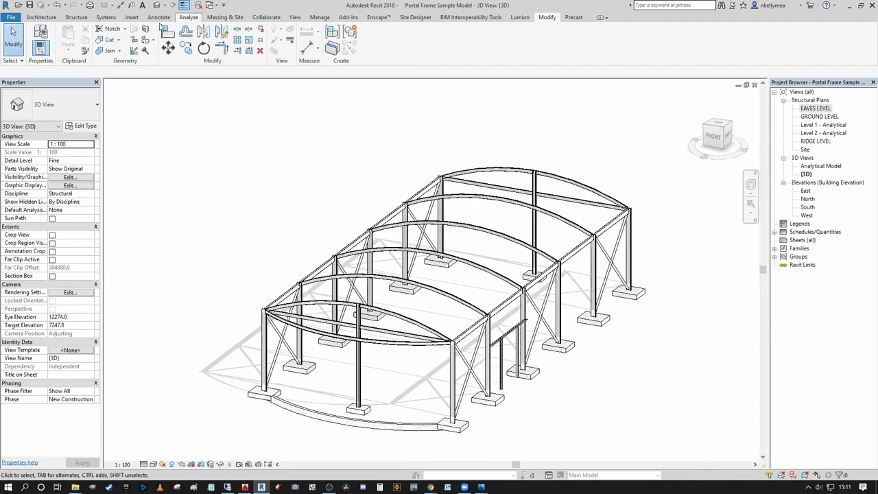
Step: Notch the front gable's arched beam against the straight eaves beam at the grid 8 corner column
left_click(76, 17)
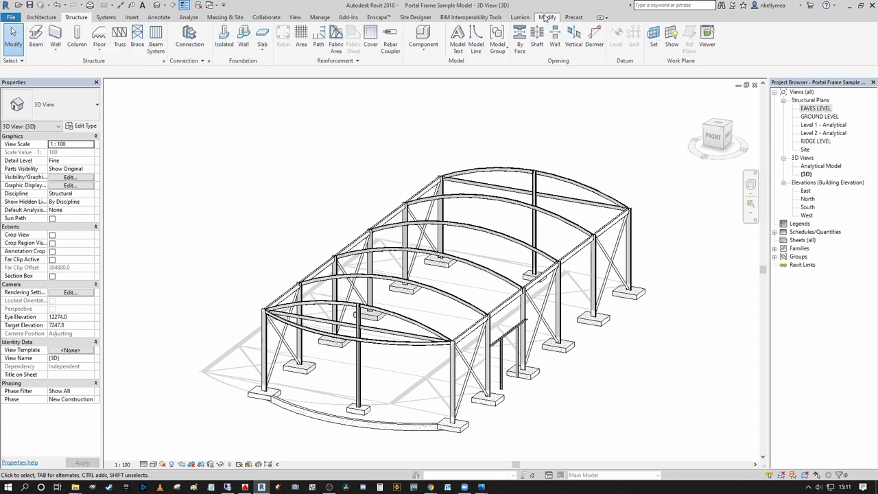
left_click(546, 17)
left_click(110, 29)
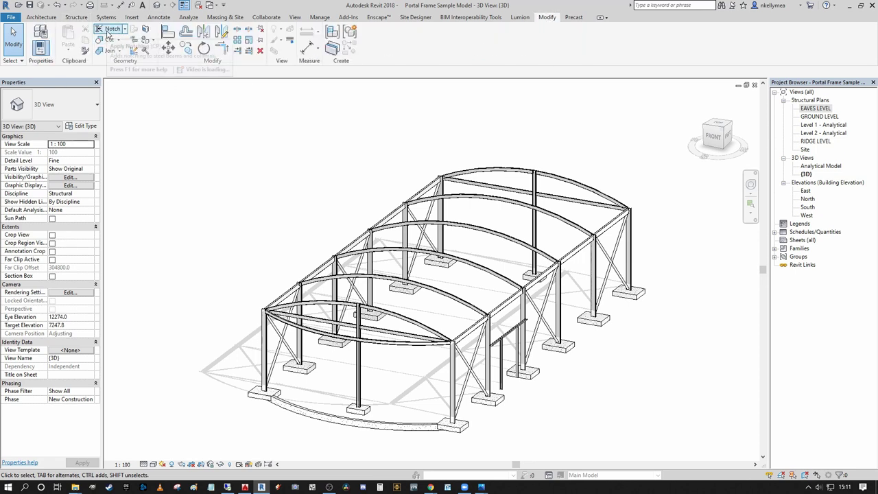
scroll(309, 261, "up", 5)
middle_click_drag(314, 297, 372, 184)
scroll(382, 165, "up", 2)
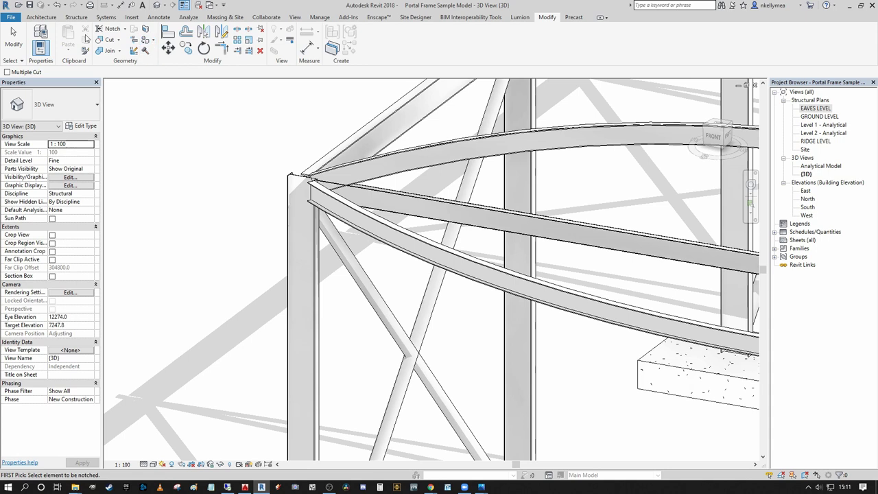
middle_click_drag(402, 174, 260, 202)
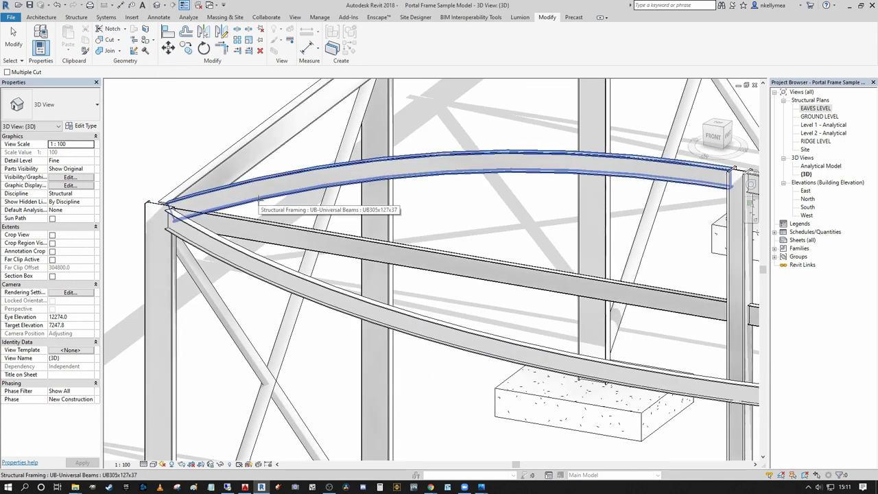
left_click(260, 202)
left_click(247, 220)
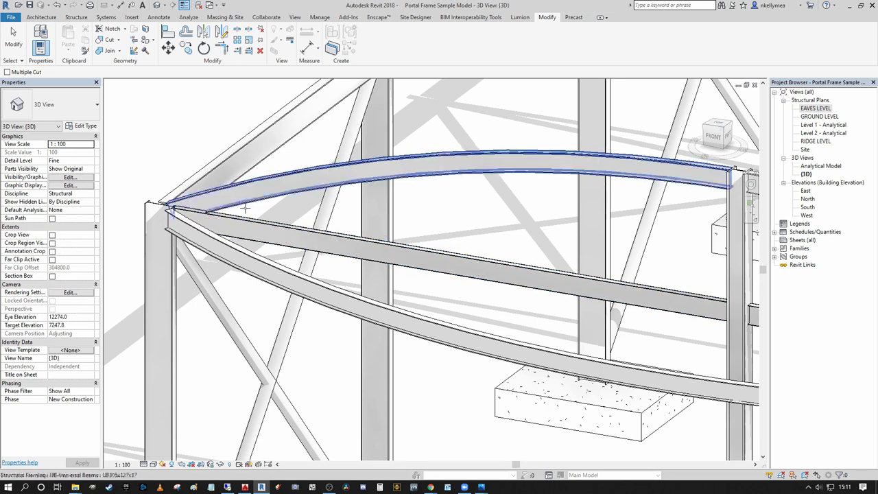
left_click(240, 203)
left_click(147, 200)
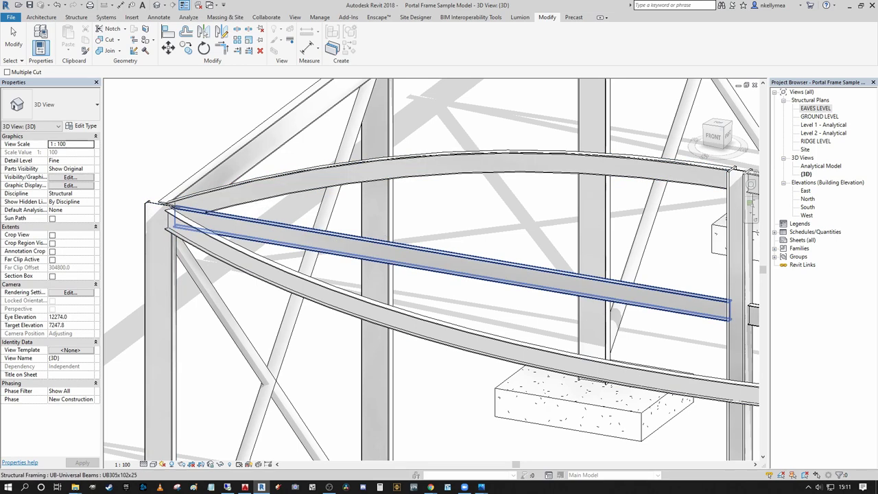
Step: Notch the other half of the front gable's arched beam against the straight eaves beam at the grid 9 corner column
scroll(194, 208, "up", 3)
scroll(243, 180, "down", 5)
scroll(423, 158, "down", 4)
scroll(519, 212, "up", 6)
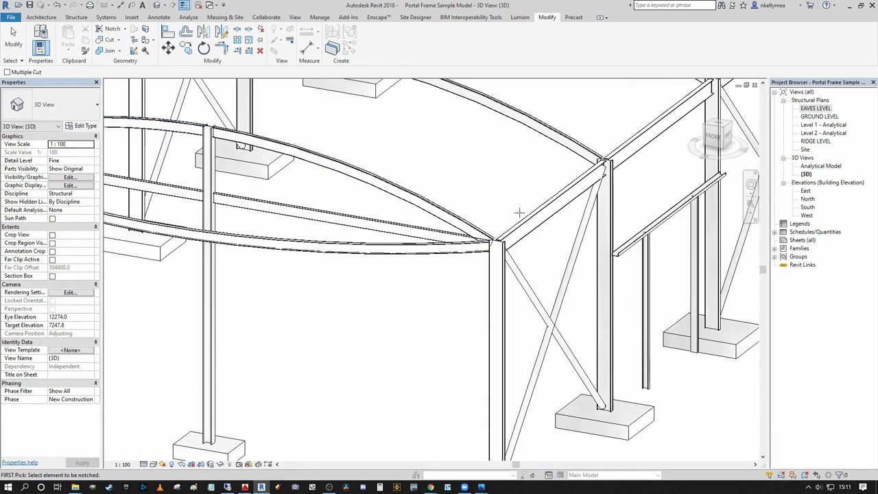
left_click(436, 232)
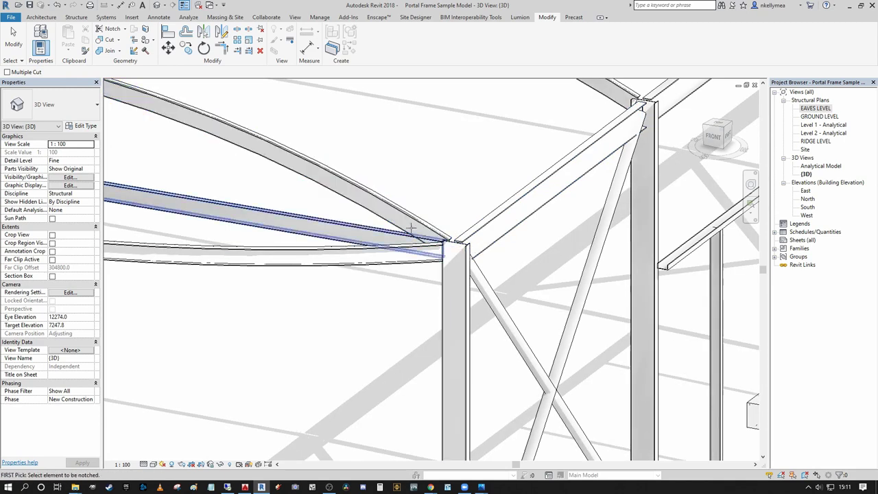
scroll(391, 229, "down", 5)
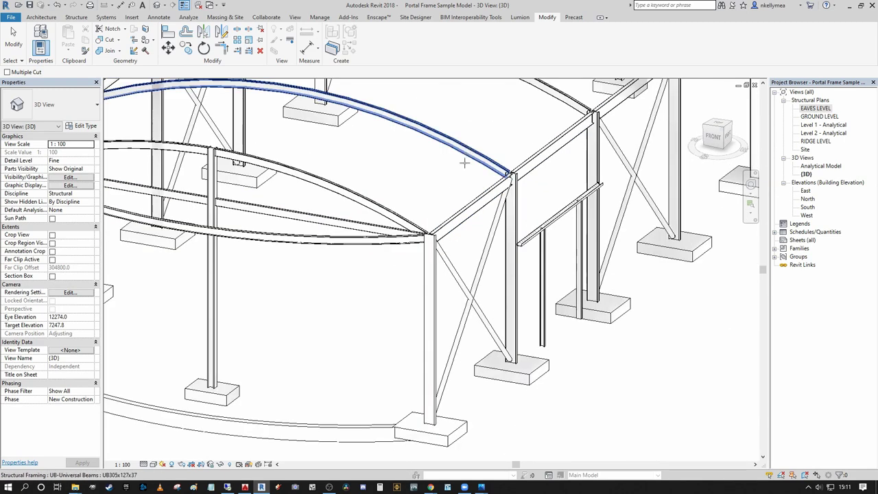
Step: Notch both halves of the rear gable's arched beam against the straight eaves beams at the two corner columns
scroll(571, 134, "up", 5)
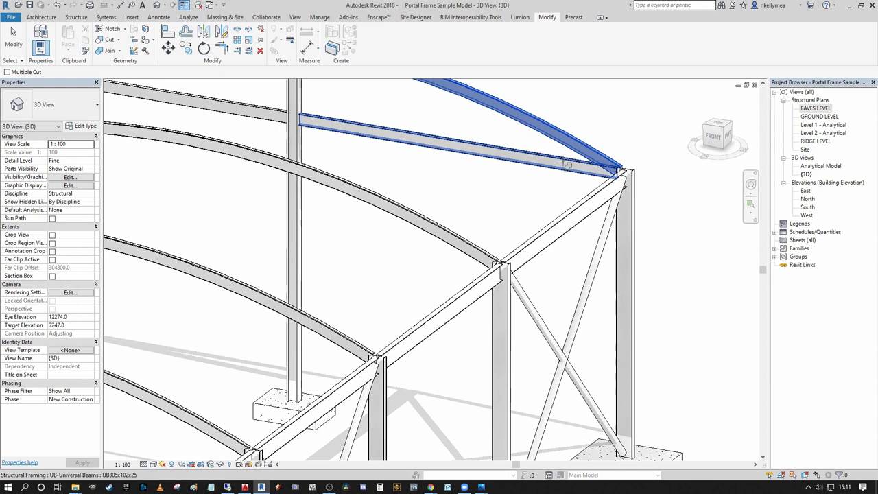
scroll(635, 168, "down", 4)
scroll(447, 187, "up", 5)
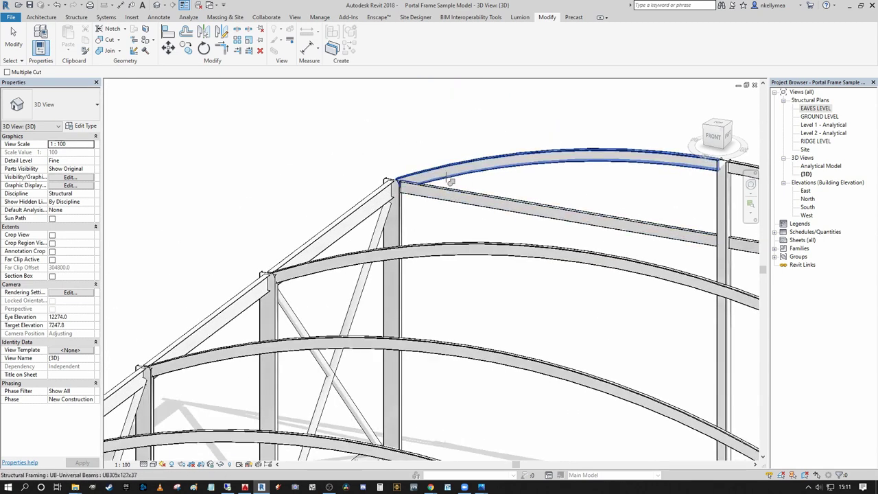
scroll(386, 179, "down", 5)
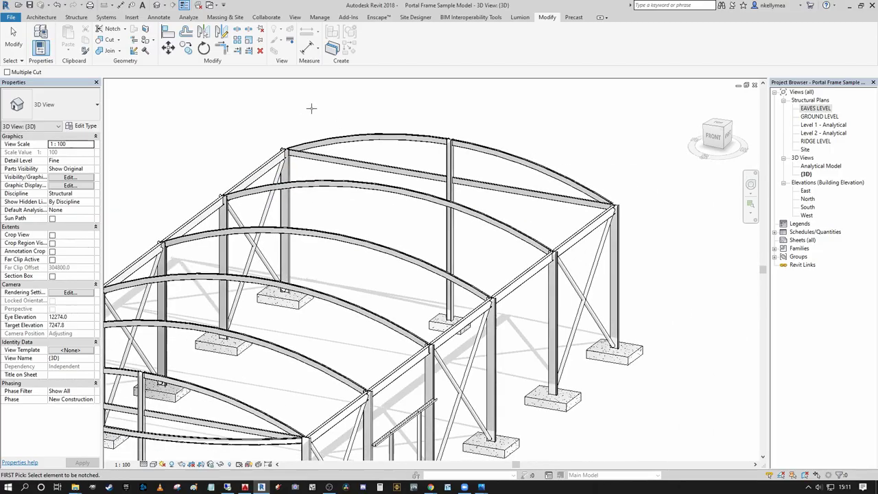
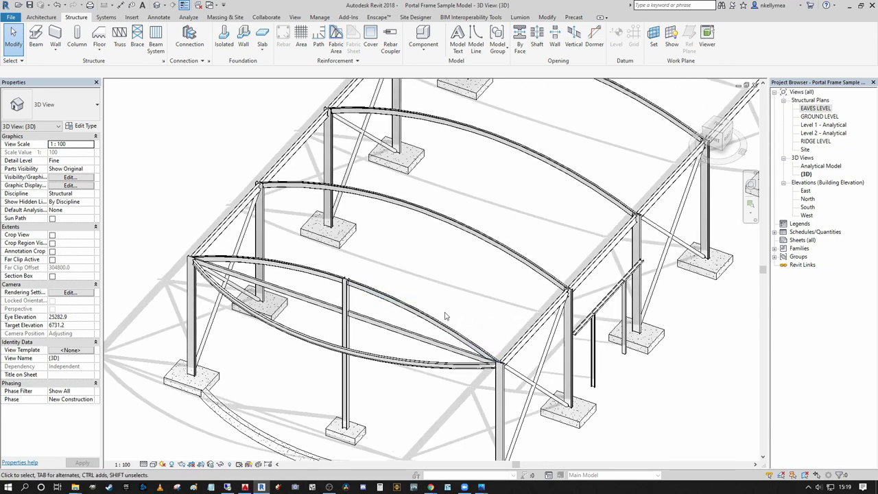
Step: Draw a UB305x127x37 beam with 3D snapping between the front gable's arched beam and the next arched roof beam
key("b")
key("m")
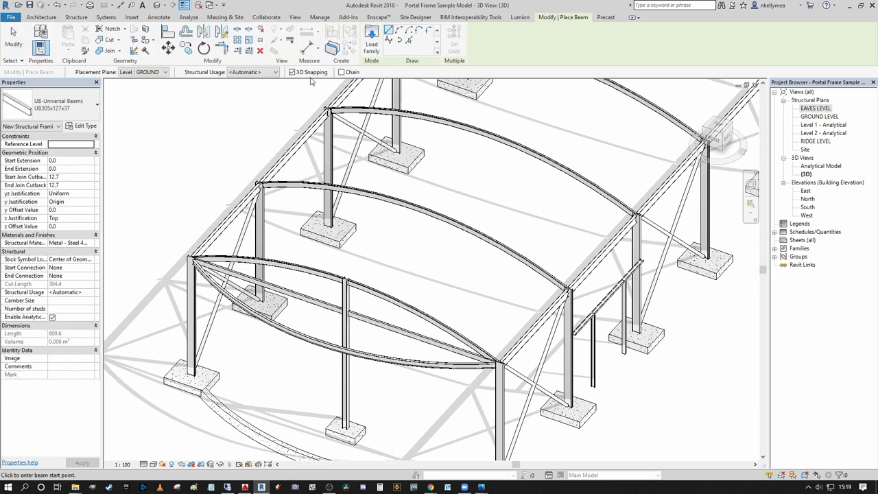
left_click(416, 302)
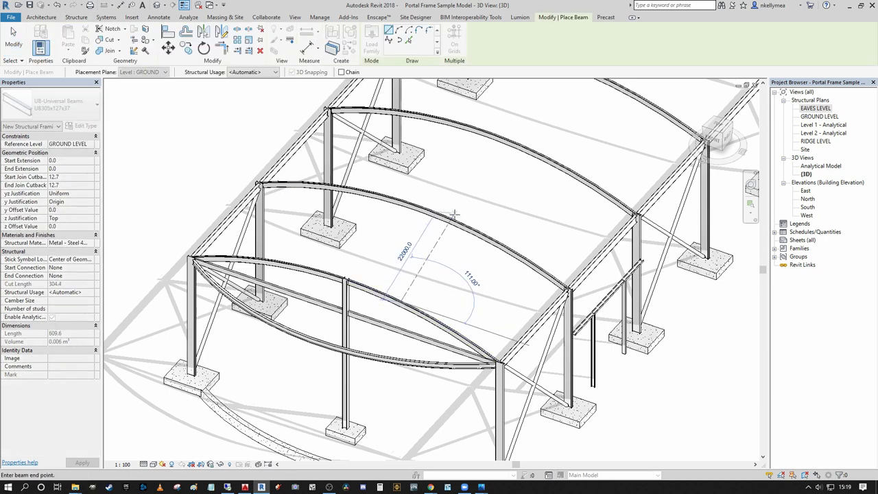
scroll(466, 225, "up", 4)
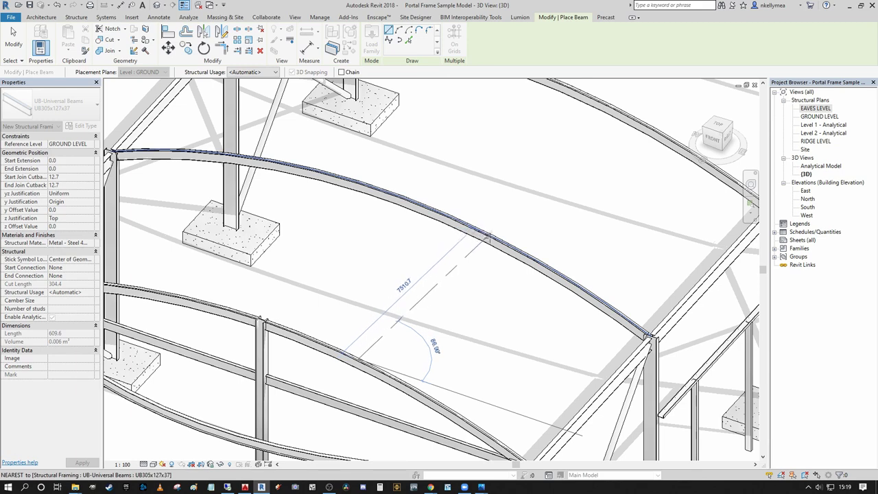
left_click(492, 238)
scroll(482, 319, "down", 5)
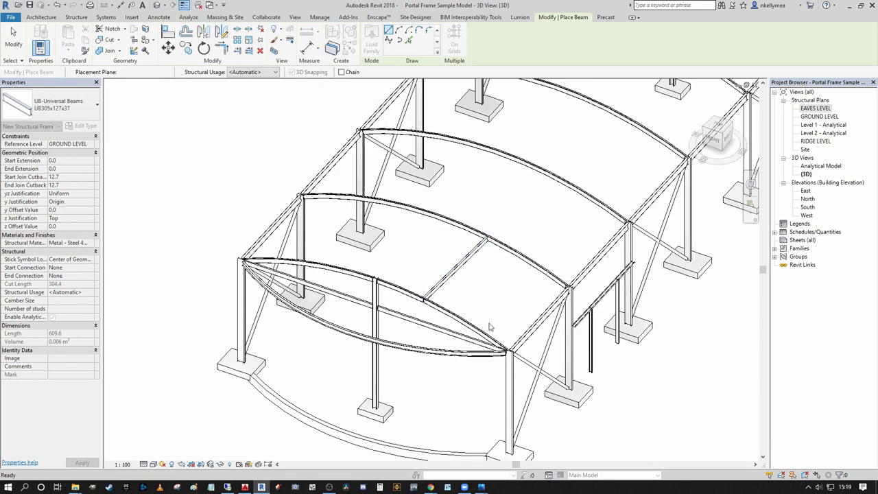
key("Escape")
key("Escape")
Step: Examine the single beam's orientation and its end joints with the two arched roof beams from several angles
scroll(482, 319, "up", 6)
middle_click_drag(473, 302, 487, 251, "shift")
scroll(486, 218, "up", 1)
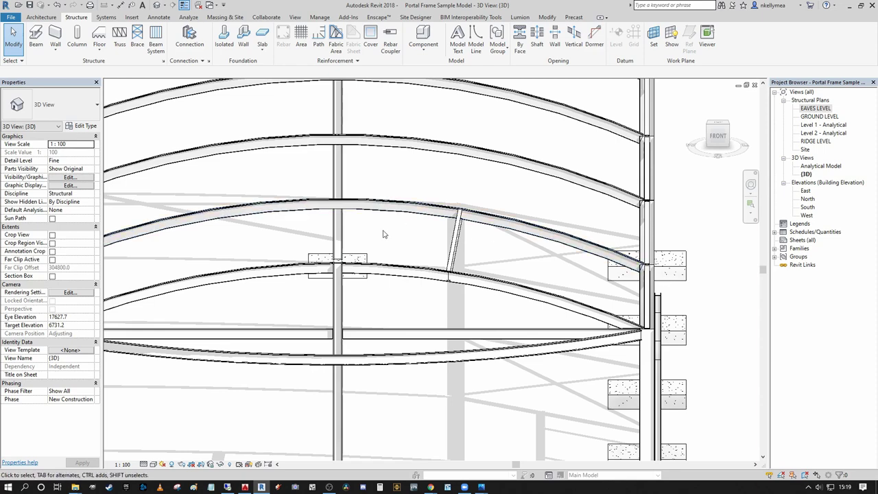
scroll(393, 233, "down", 2)
middle_click_drag(434, 265, 427, 295, "shift")
scroll(435, 254, "up", 2)
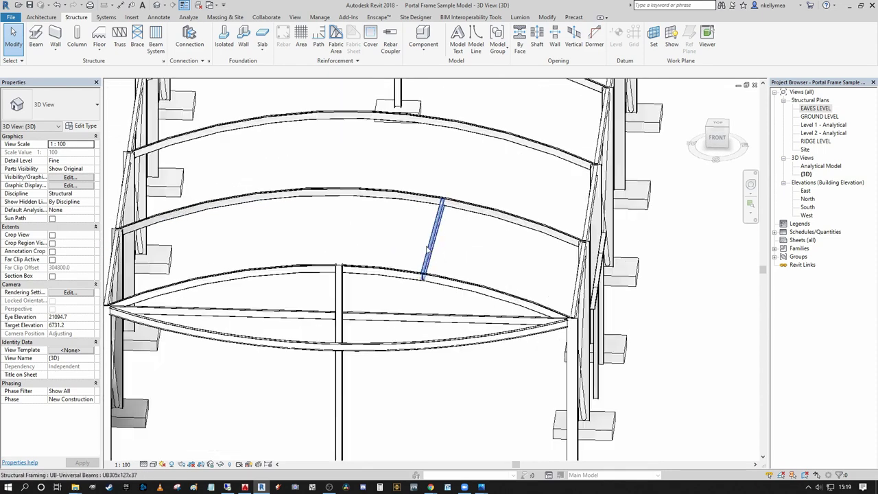
left_click(438, 256)
middle_click_drag(438, 256, 405, 274, "shift")
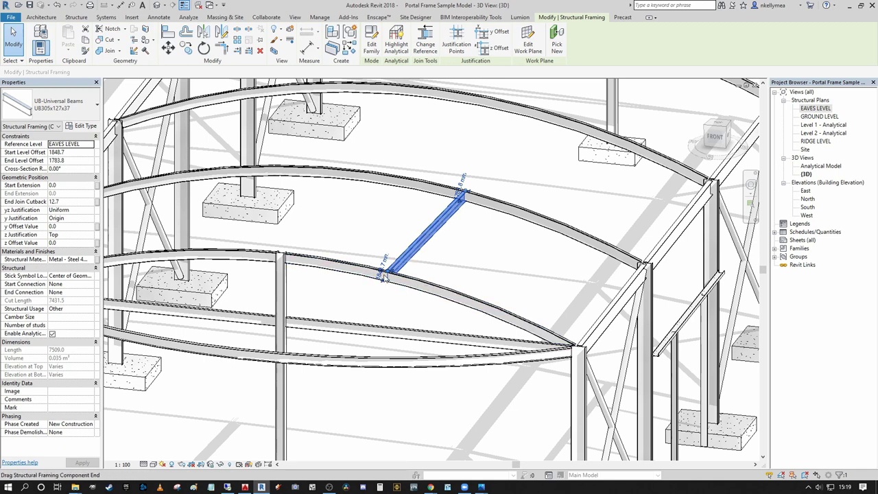
middle_click_drag(457, 273, 501, 308)
scroll(488, 265, "down", 2)
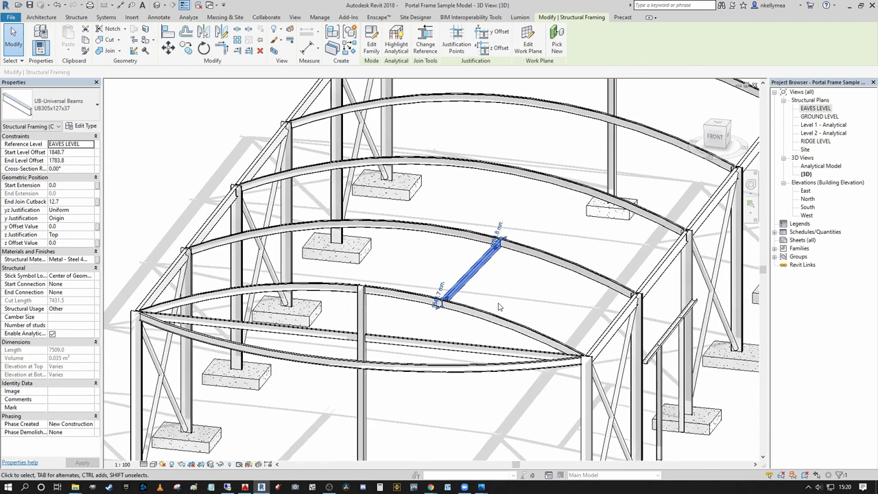
scroll(478, 266, "up", 2)
scroll(478, 267, "up", 3)
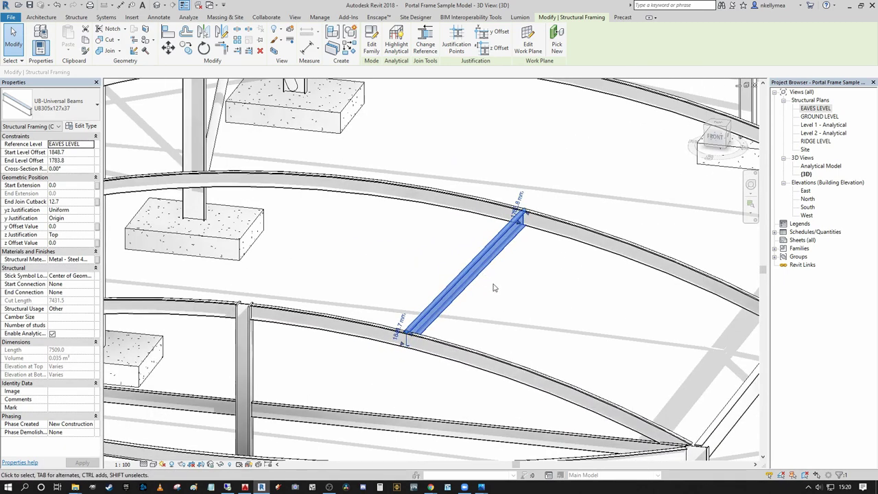
middle_click_drag(538, 267, 515, 236)
scroll(500, 234, "up", 1)
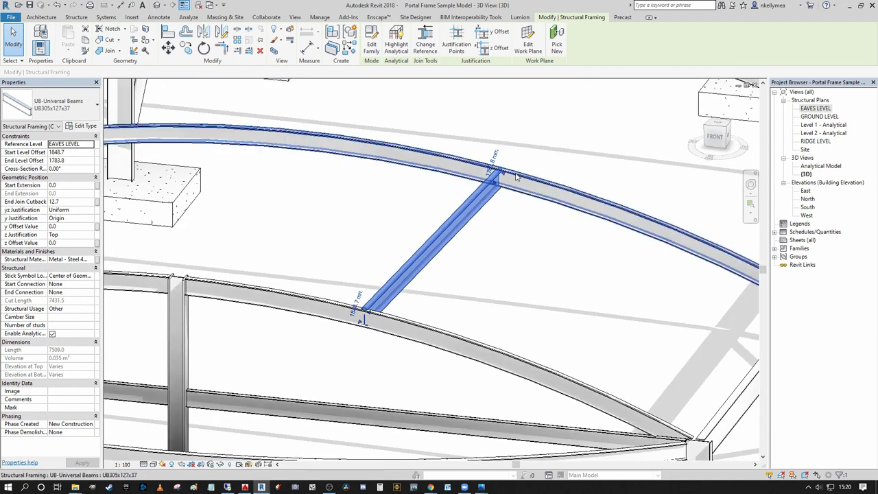
scroll(408, 239, "down", 2)
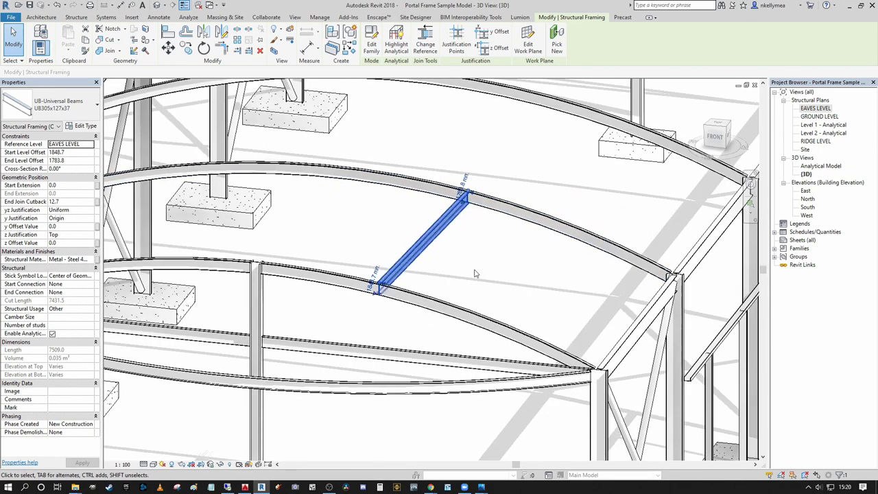
middle_click_drag(493, 286, 535, 294)
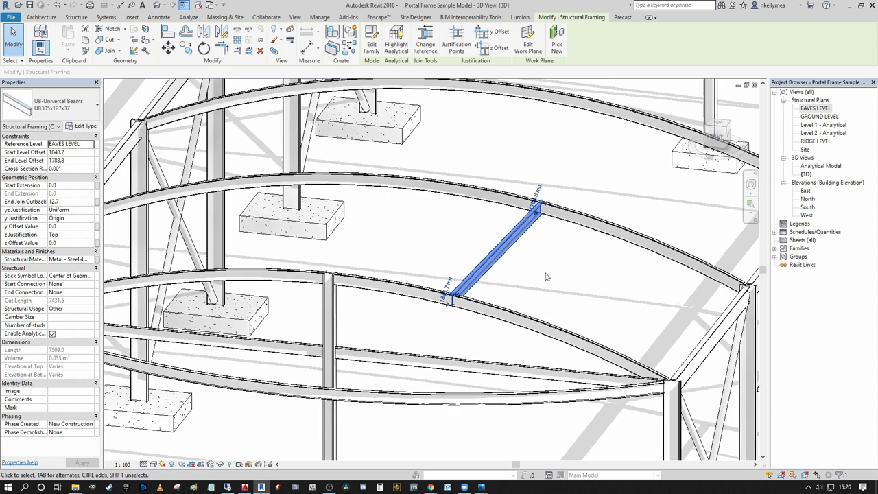
middle_click_drag(552, 271, 608, 278, "shift")
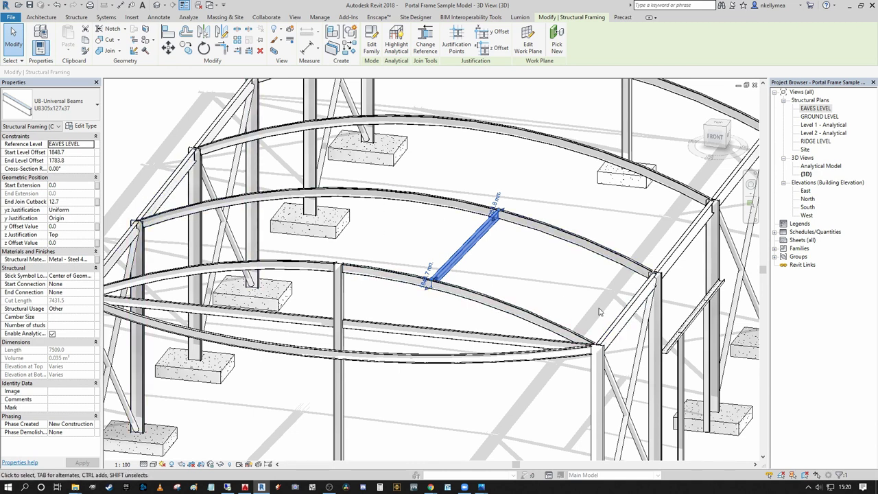
Step: Delete the single beam between the first two arched roof beams
scroll(629, 280, "down", 4)
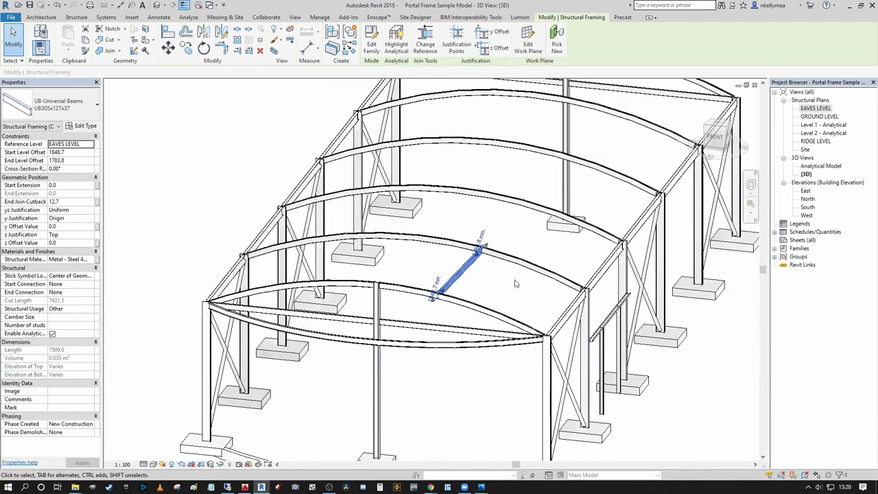
key("Escape")
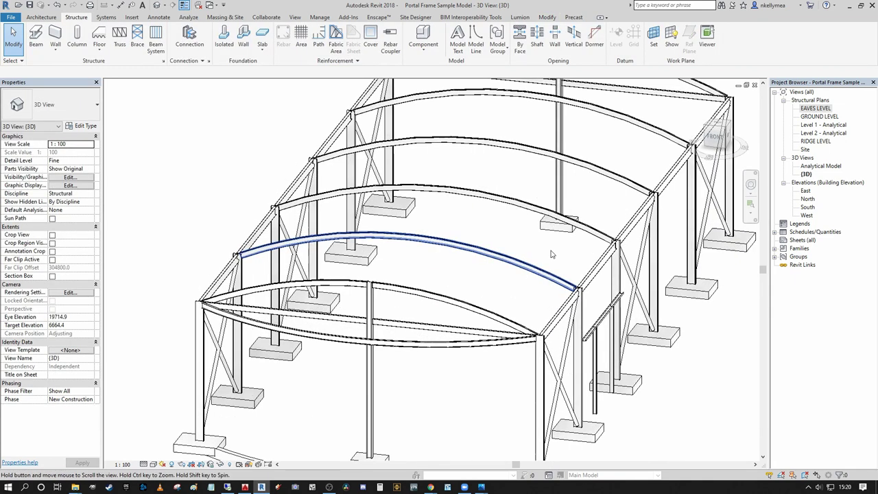
Step: In the EAVES LEVEL plan, place an automatic 3D beam system of UB127x76x13 at 2400 spacing between grids 5 and 6, parallel to the grid 8 eaves beam
double_click(817, 108)
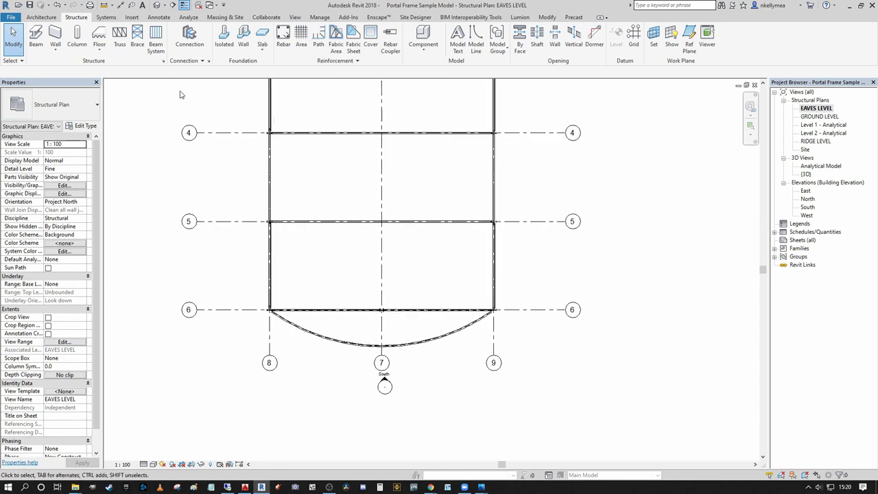
left_click(155, 38)
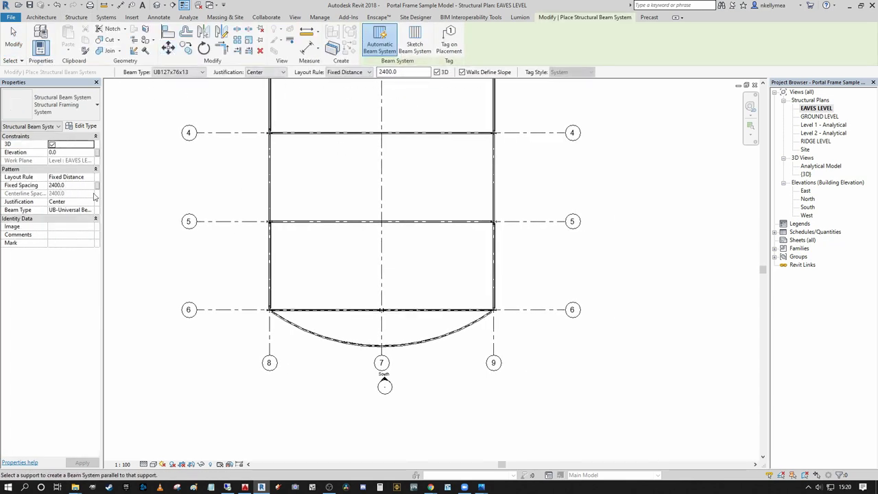
left_click(94, 210)
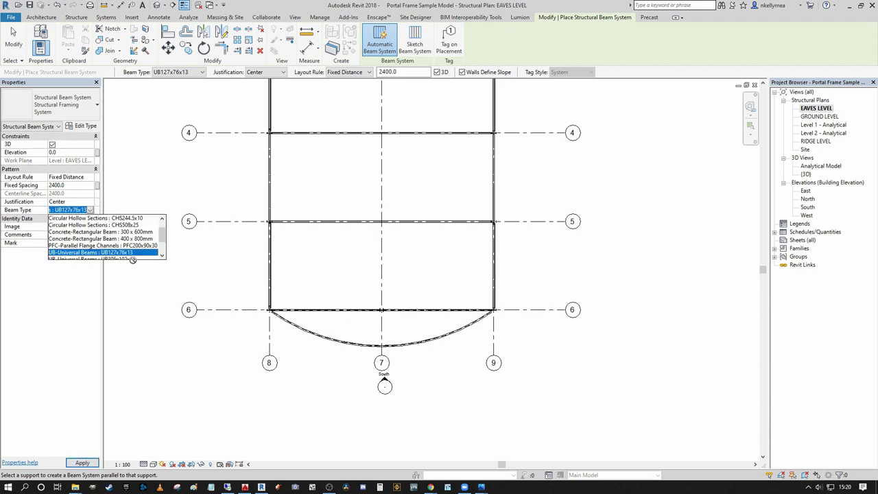
left_click(232, 272)
middle_click_drag(294, 247, 304, 246)
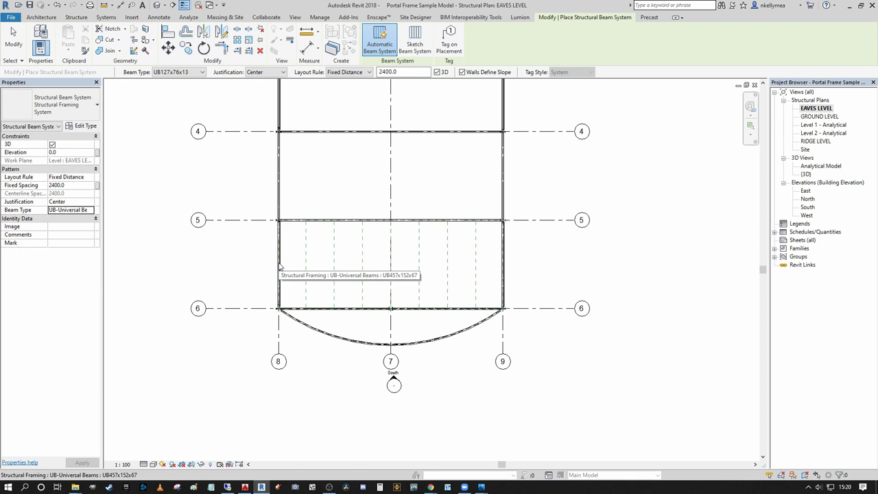
scroll(279, 266, "up", 2)
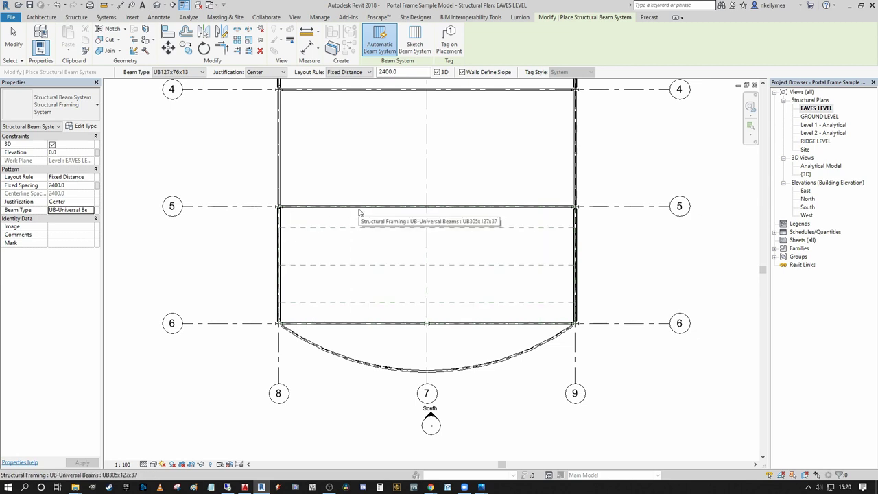
left_click(283, 257)
scroll(313, 230, "down", 2)
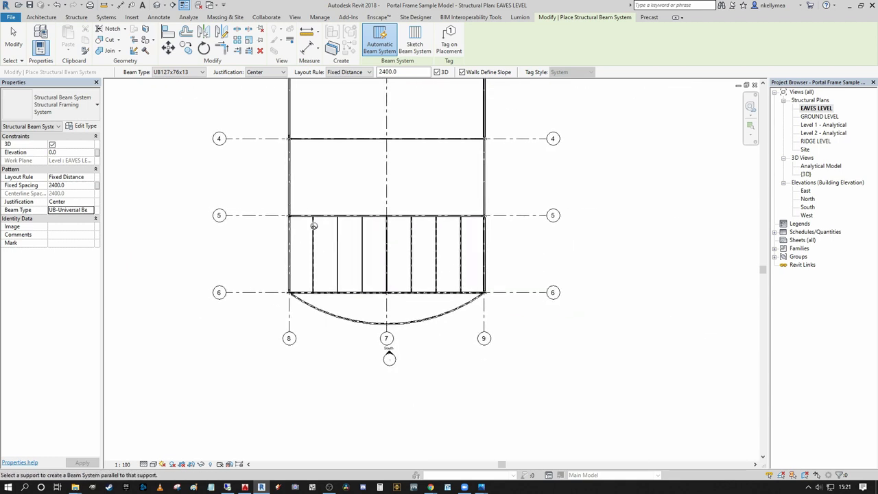
key("Escape")
scroll(535, 264, "down", 2)
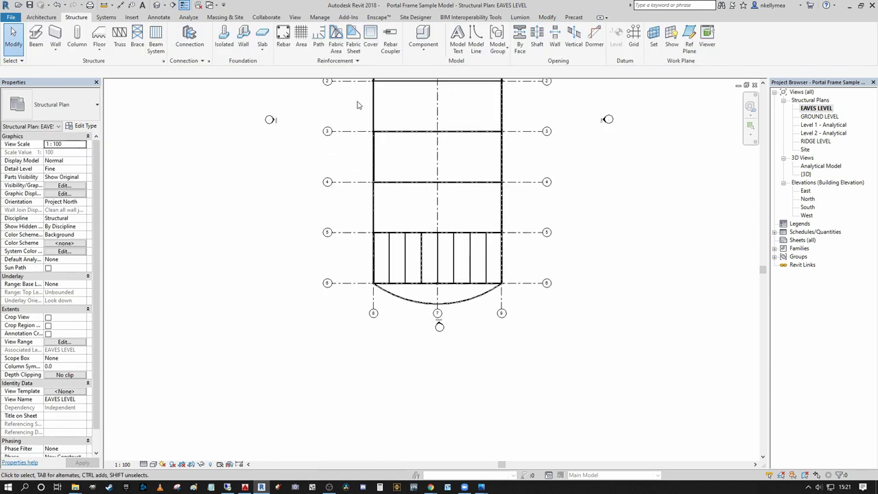
Step: In the 3D view, set the fixed spacing of the beam system in the front bay to 1800
left_click(156, 6)
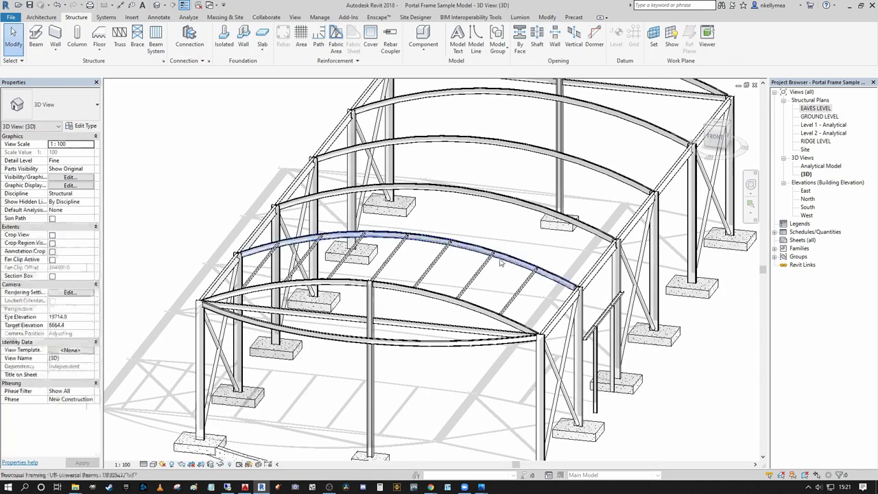
scroll(436, 264, "up", 4)
scroll(516, 290, "up", 2)
middle_click_drag(515, 291, 604, 275, "shift")
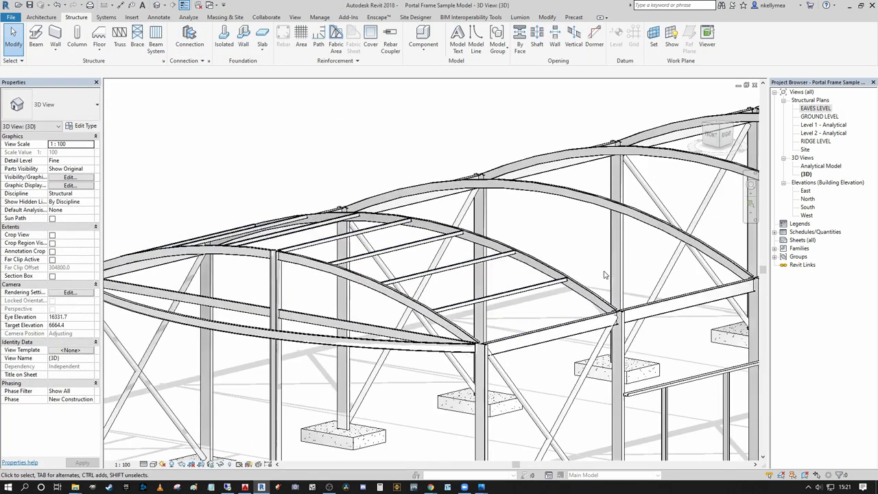
middle_click_drag(537, 253, 500, 183, "shift")
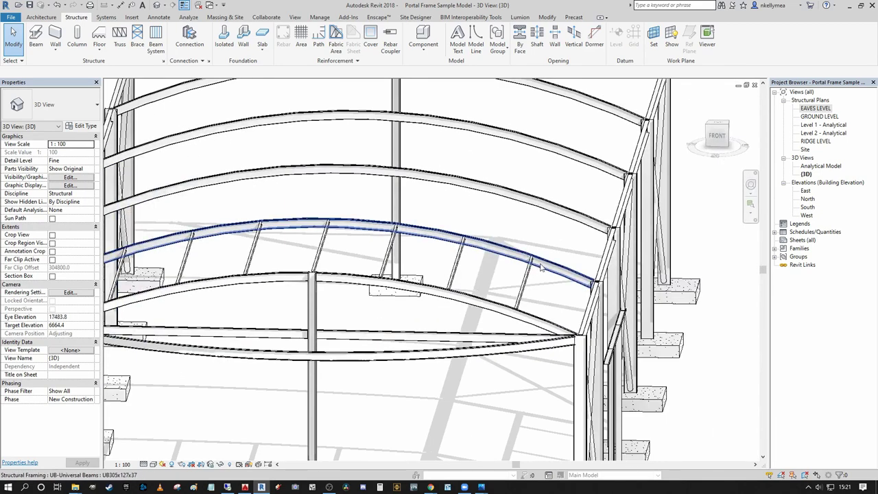
left_click(533, 264)
scroll(532, 264, "down", 4)
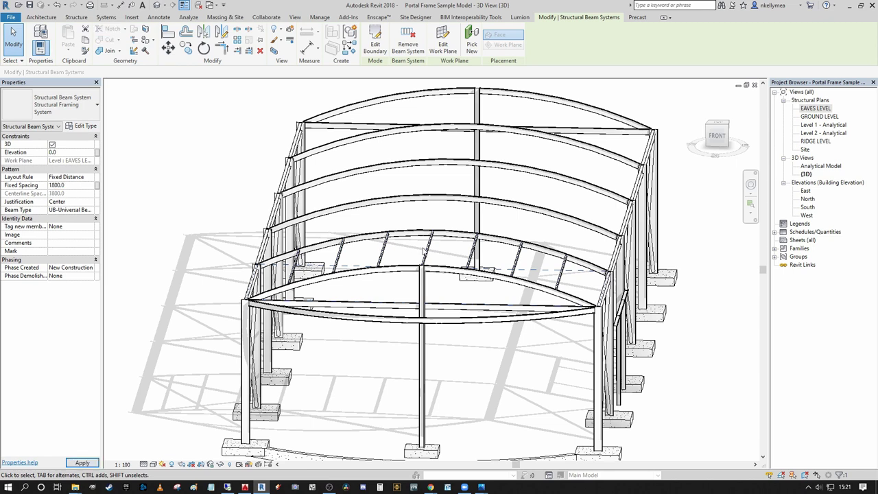
Step: Examine how the beam system's members follow the arched roof beams across the front bay
scroll(466, 228, "up", 5)
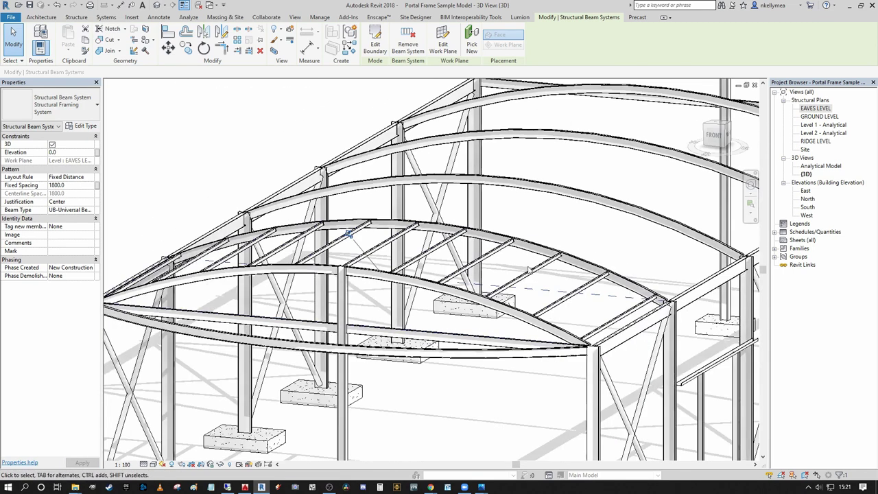
middle_click_drag(566, 245, 582, 215)
middle_click_drag(615, 259, 669, 263, "shift")
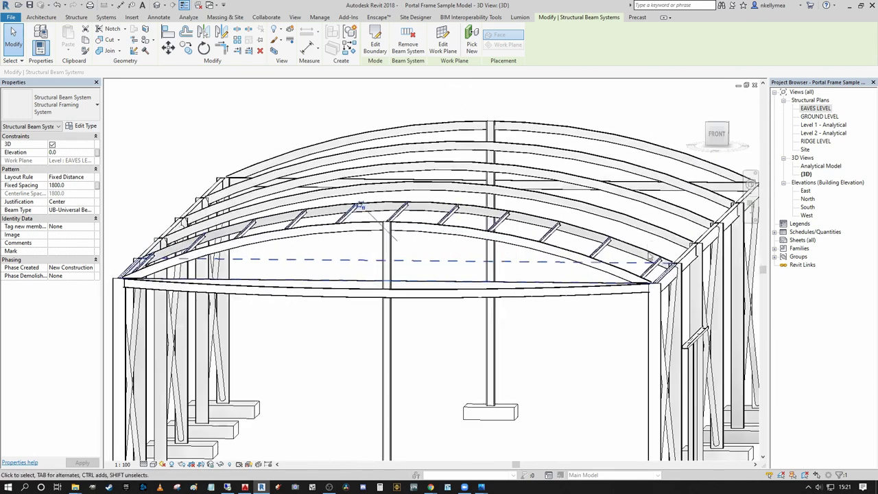
scroll(422, 215, "down", 2)
middle_click_drag(428, 214, 308, 239, "shift")
key("Escape")
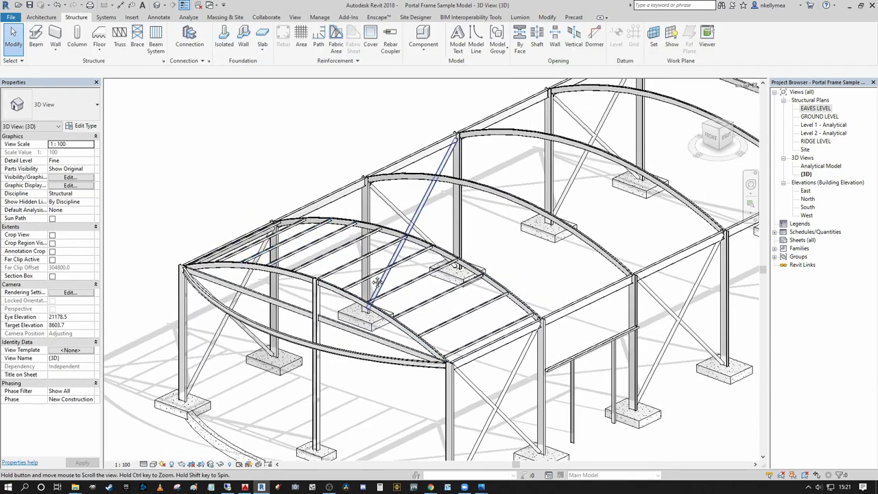
scroll(305, 235, "up", 2)
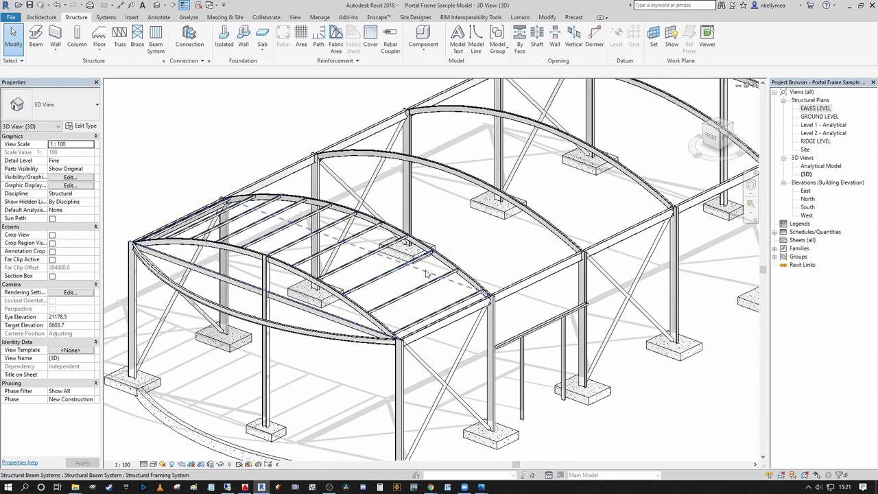
scroll(418, 271, "up", 2)
middle_click_drag(371, 257, 425, 255)
scroll(461, 219, "down", 2)
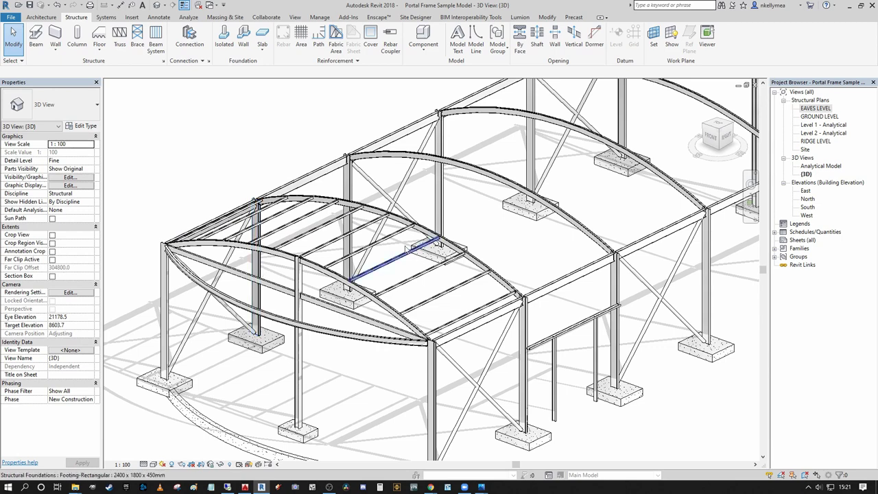
scroll(274, 247, "up", 2)
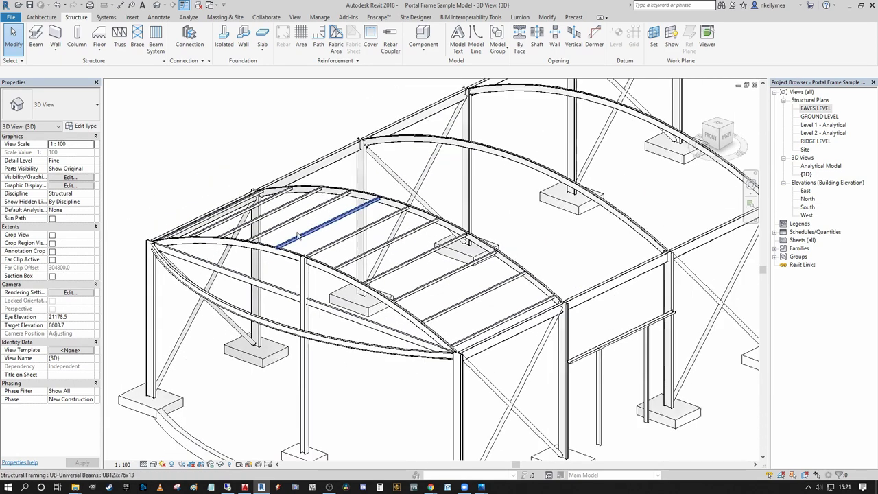
scroll(428, 269, "down", 2)
middle_click_drag(428, 266, 426, 292, "shift")
scroll(506, 300, "up", 2)
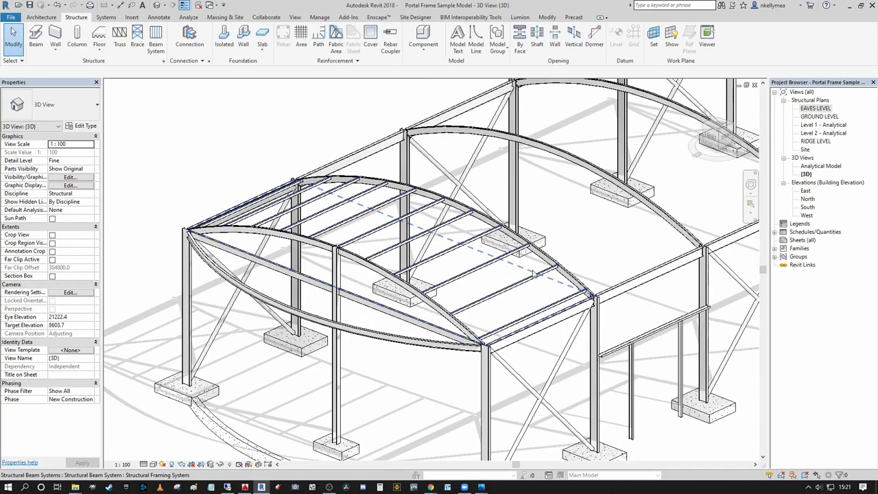
Step: Delete the beam system from the front bay
left_click(534, 273)
scroll(521, 273, "down", 3)
middle_click_drag(515, 273, 469, 257)
key("Delete")
Step: In the EAVES LEVEL plan, sketch a rectangular beam system boundary over the bay between grids 5 and 6 and grids 8 and 9
double_click(815, 109)
middle_click_drag(452, 199, 452, 200)
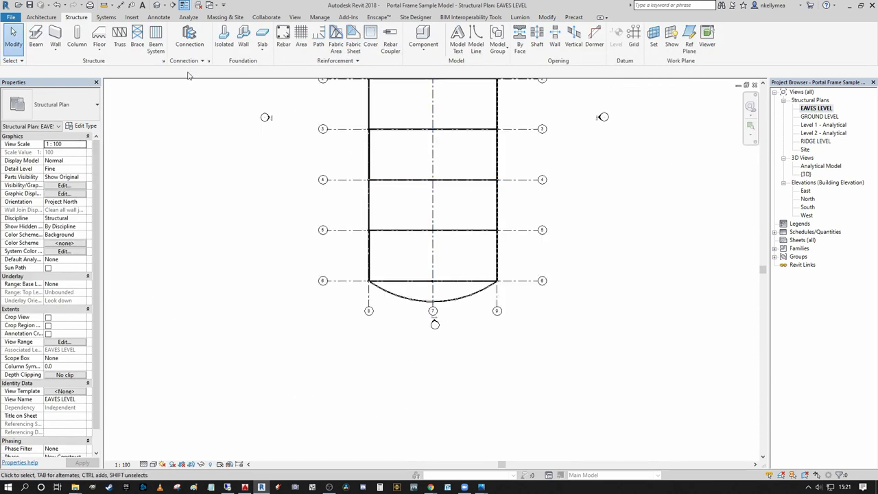
left_click(155, 40)
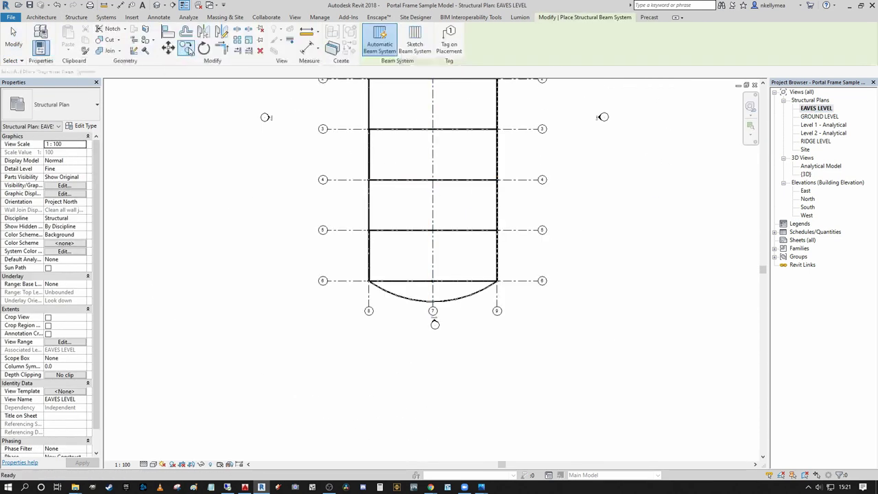
left_click(414, 42)
scroll(365, 206, "up", 5)
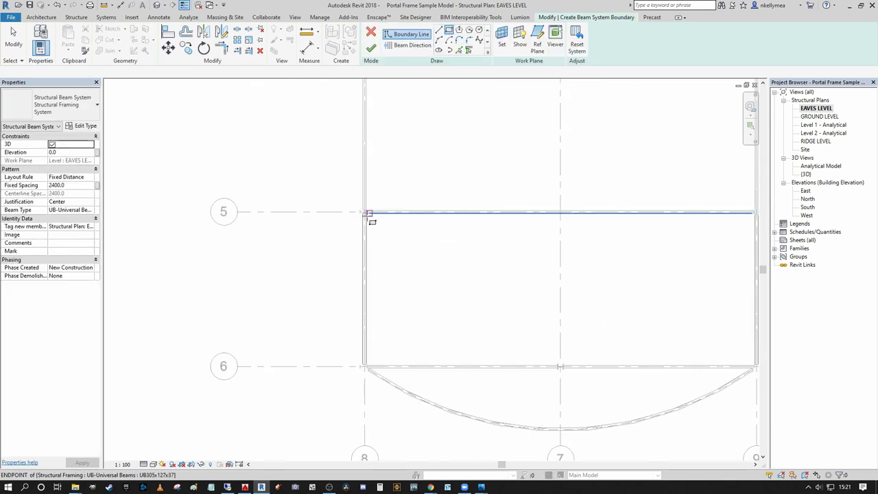
left_click(373, 198)
scroll(572, 270, "down", 3)
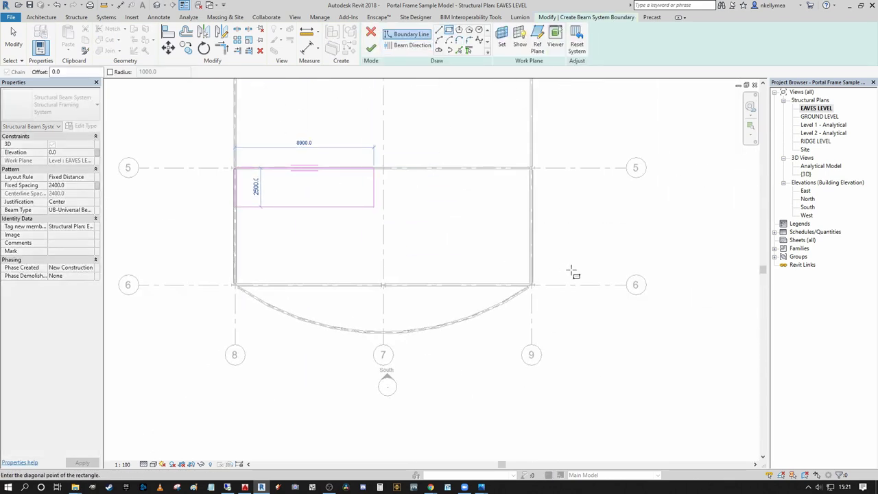
scroll(461, 308, "up", 5)
left_click(474, 278)
scroll(472, 274, "down", 4)
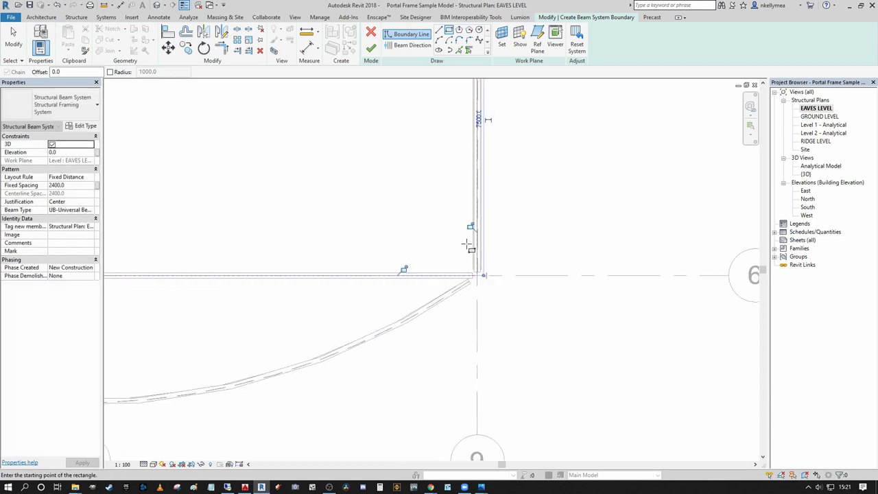
Step: Set the beam direction parallel to the grid 9 edge, finish the beam system sketch and open the 3D view
left_click(403, 45)
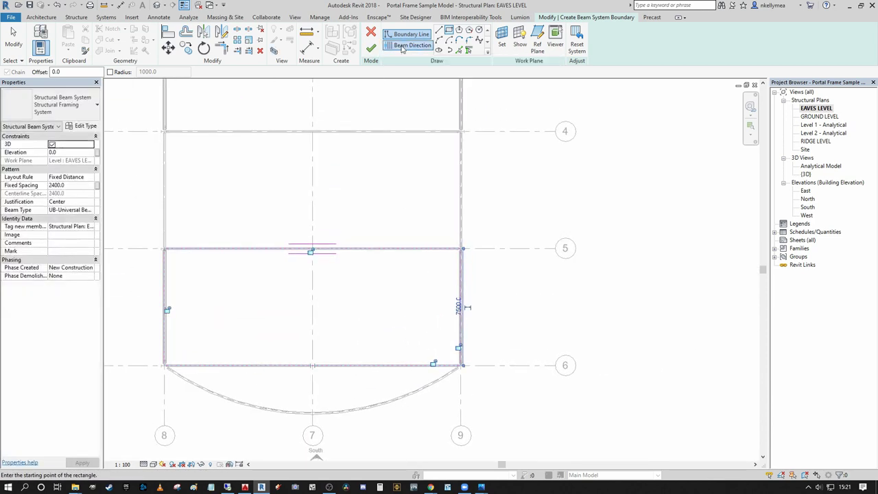
scroll(459, 168, "down", 2)
left_click(461, 249)
scroll(549, 234, "up", 1)
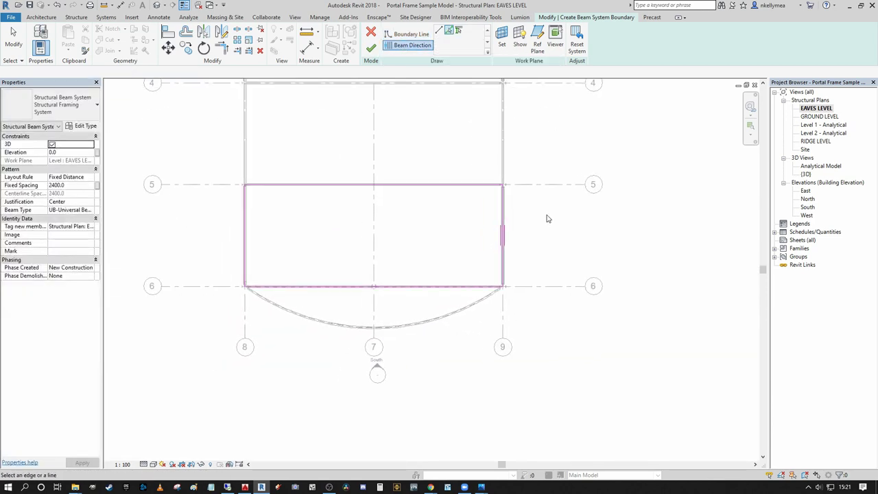
middle_click_drag(548, 218, 552, 255)
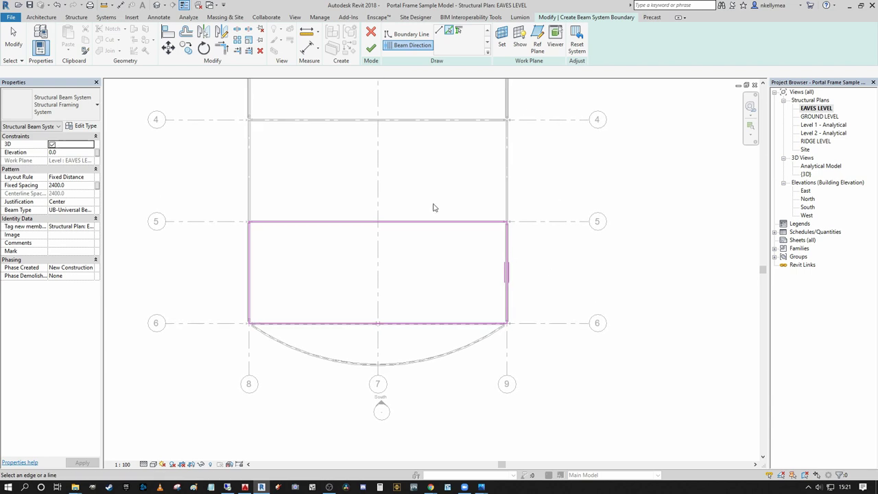
left_click(371, 50)
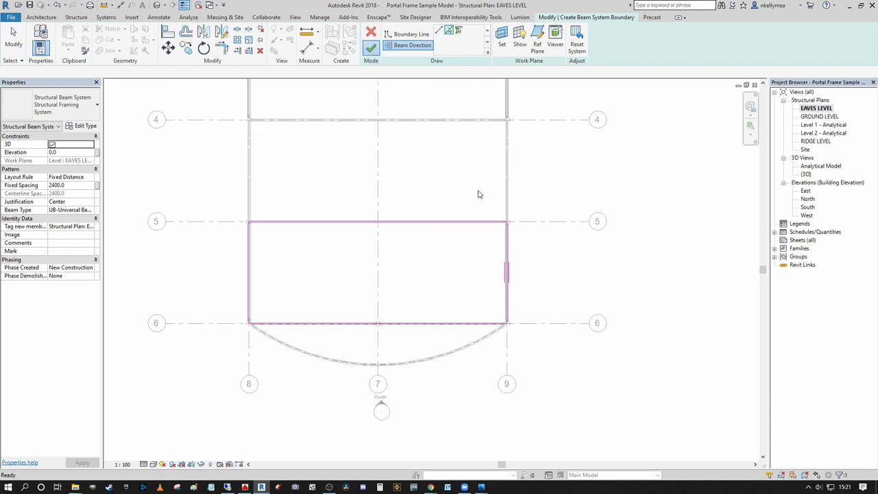
scroll(470, 192, "down", 1)
middle_click_drag(469, 192, 436, 175)
left_click(159, 5)
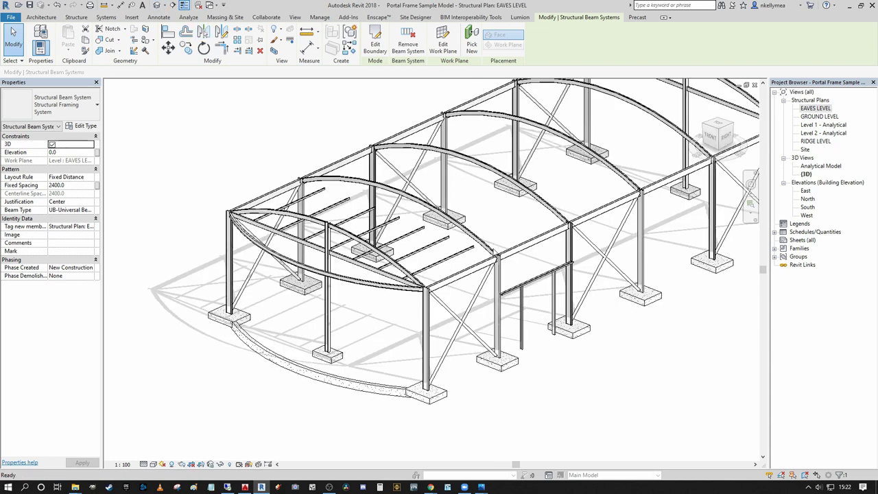
Step: Inspect the sketched beam system against the arched roof beams, then delete it from the front bay
middle_click_drag(316, 189, 370, 301, "shift")
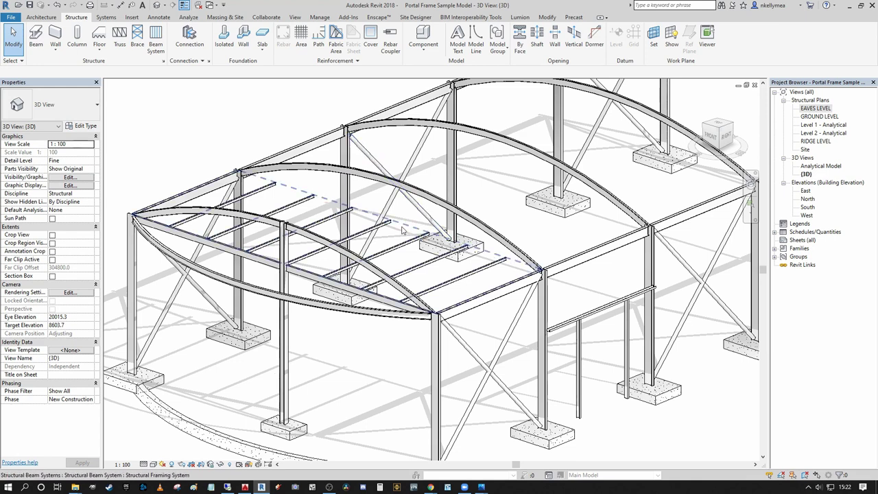
left_click(395, 220)
middle_click_drag(395, 220, 429, 213)
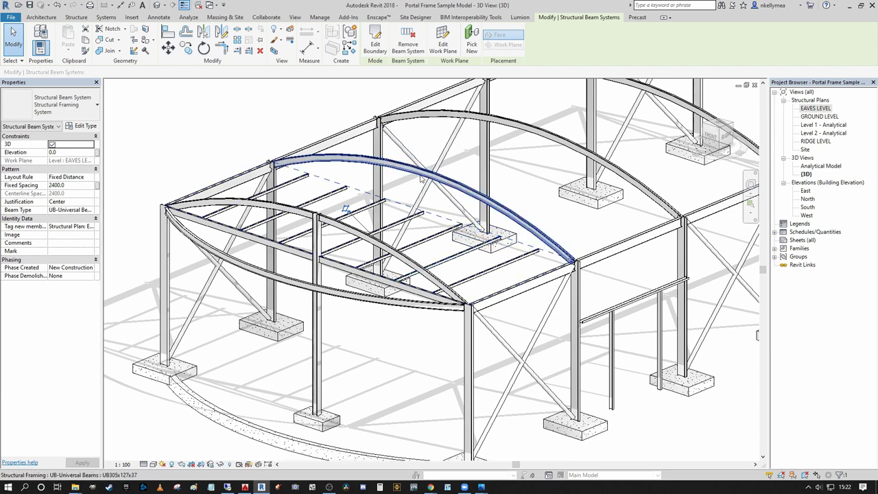
middle_click_drag(484, 221, 480, 226)
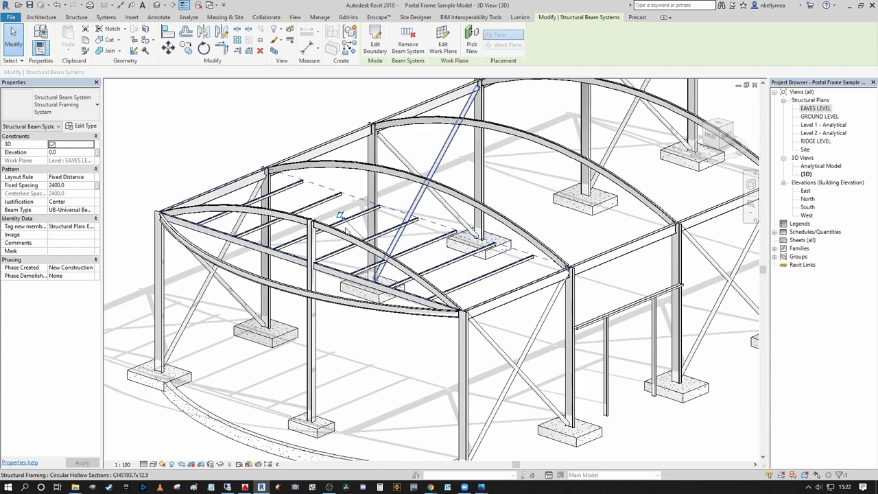
key("Delete")
scroll(402, 187, "down", 1)
scroll(402, 173, "down", 1)
middle_click_drag(410, 177, 402, 217, "shift")
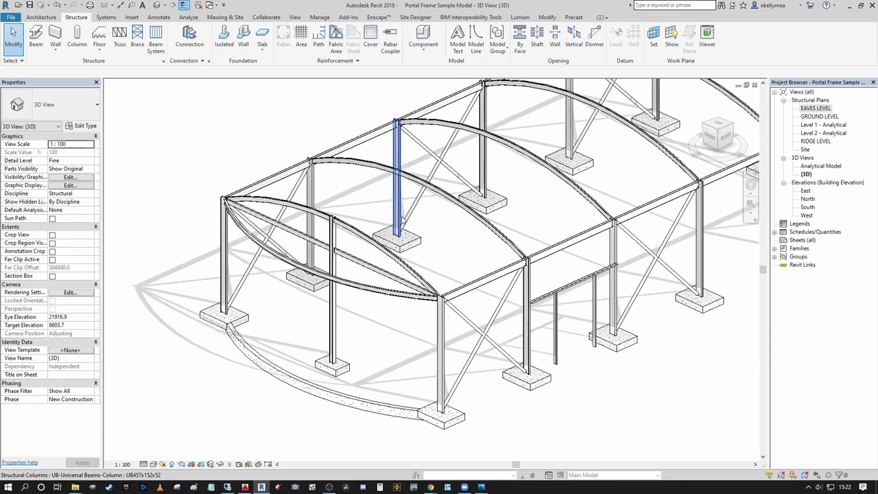
Step: Start a 3D beam system in the 3D view and define its boundary by picking the front bay's arched, eaves and gable beams as supports
left_click(155, 38)
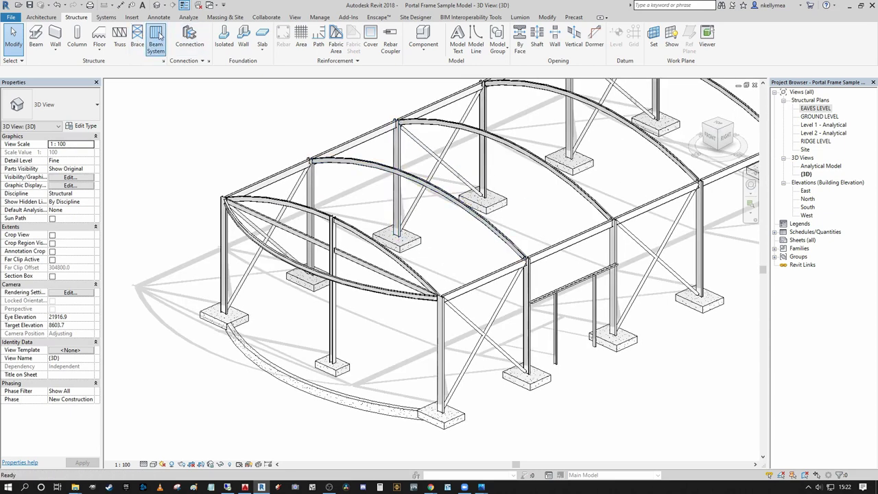
middle_click_drag(307, 114, 335, 123)
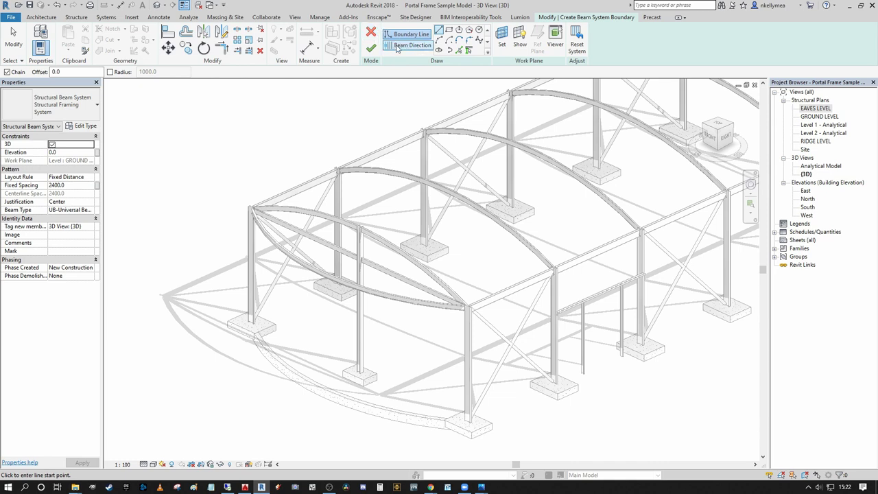
left_click(470, 51)
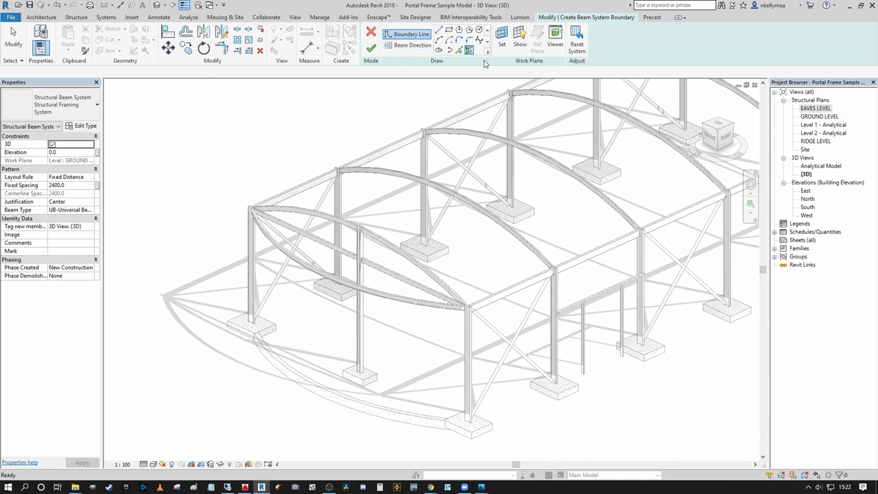
left_click(502, 226)
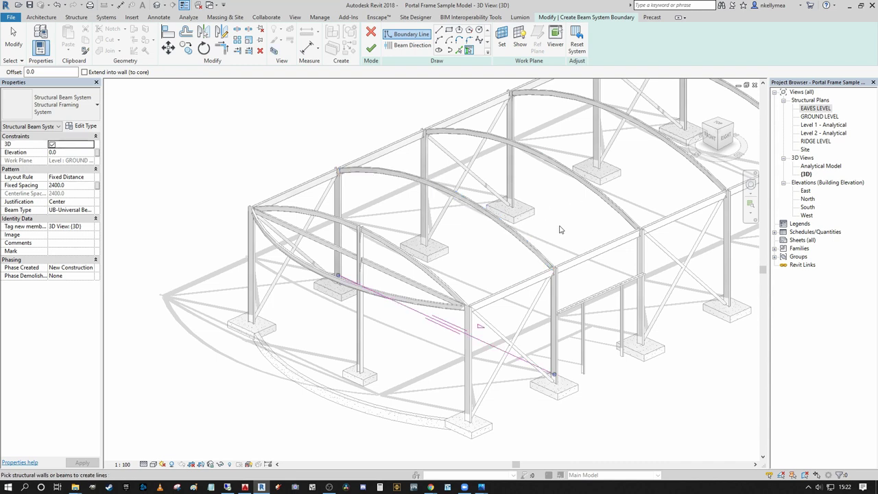
left_click(525, 285)
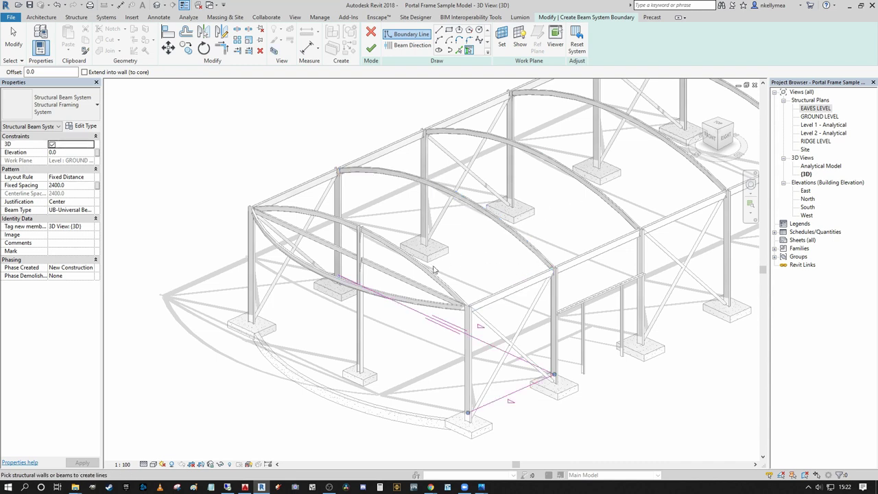
left_click(328, 218)
left_click(290, 197)
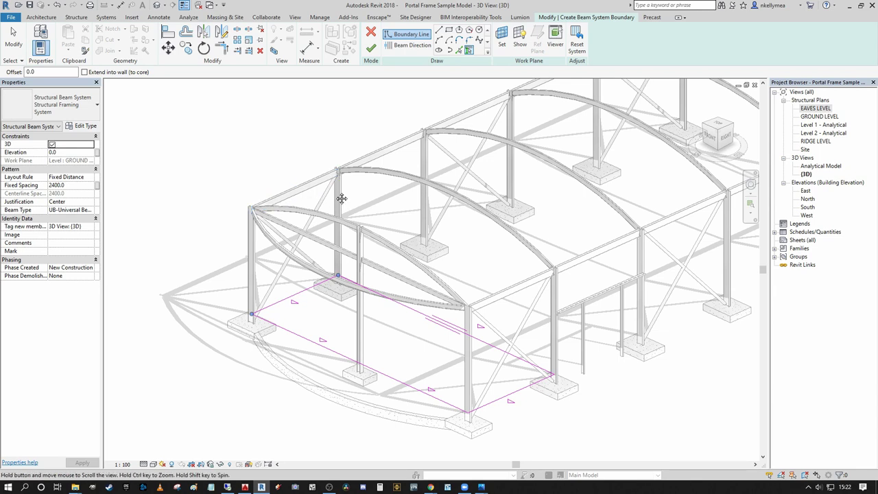
Step: Examine where the beam system's boundary lines lie around the column bases of the front bay
mouse_move(339, 197)
middle_mouse_down("shift")
mouse_move(501, 367)
mouse_move(521, 265)
mouse_move(483, 283)
middle_mouse_up("shift")
scroll(374, 355, "up", 5)
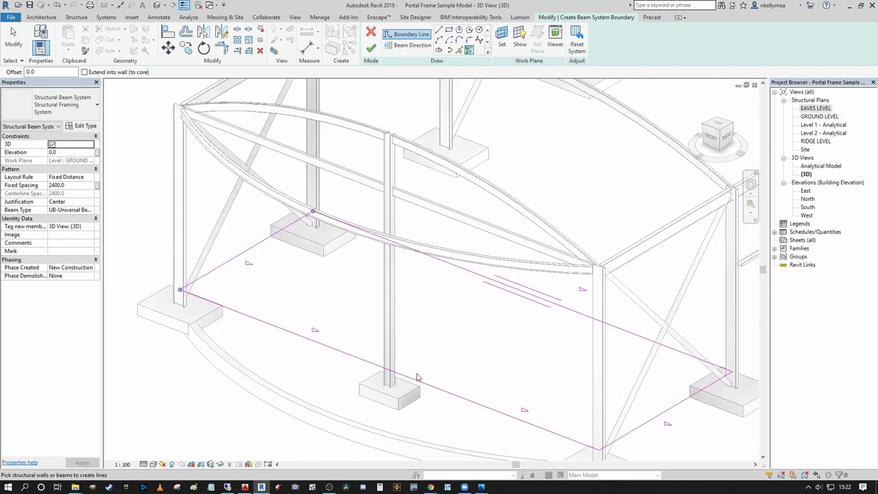
scroll(367, 365, "down", 5)
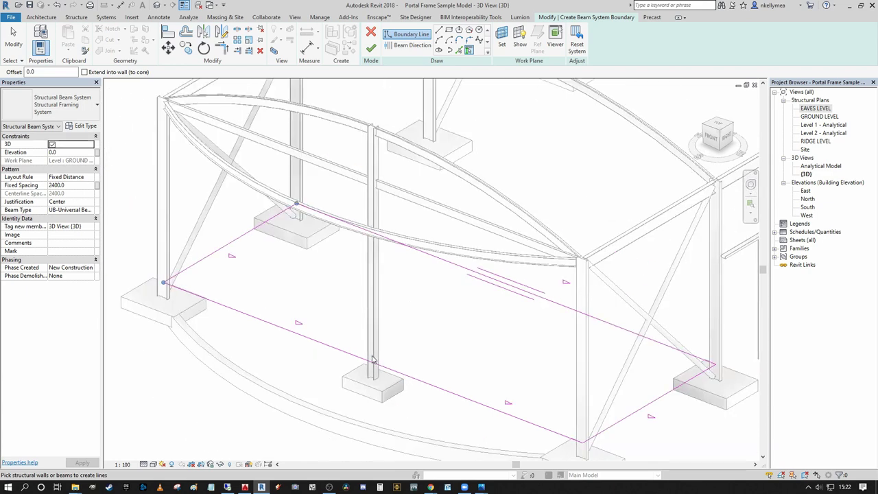
scroll(350, 364, "up", 5)
scroll(364, 340, "down", 5)
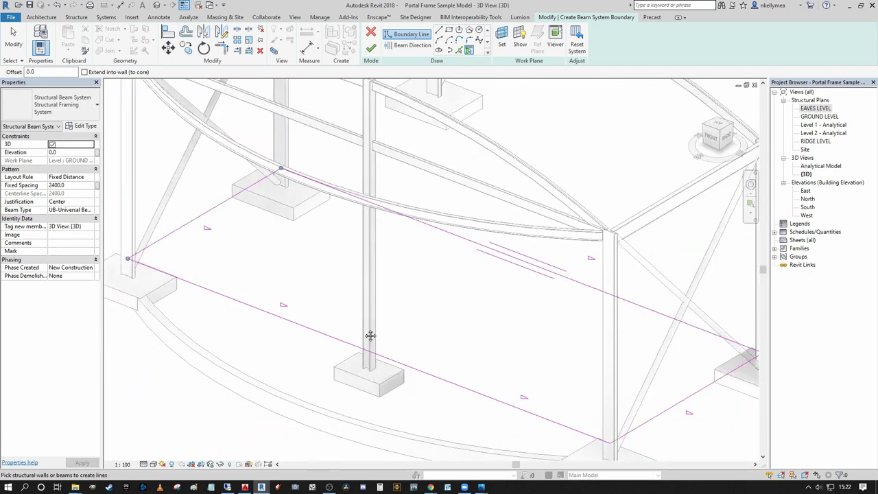
scroll(356, 300, "up", 5)
scroll(357, 300, "up", 3)
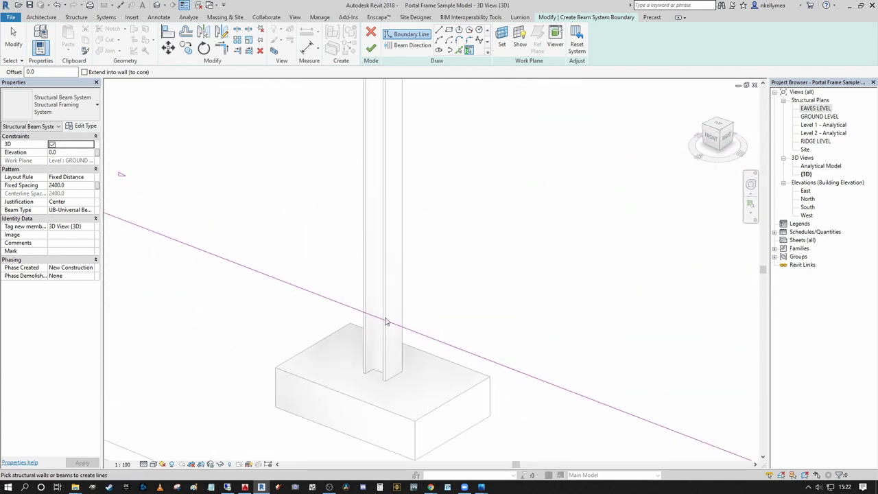
scroll(377, 318, "down", 1)
scroll(398, 316, "down", 2)
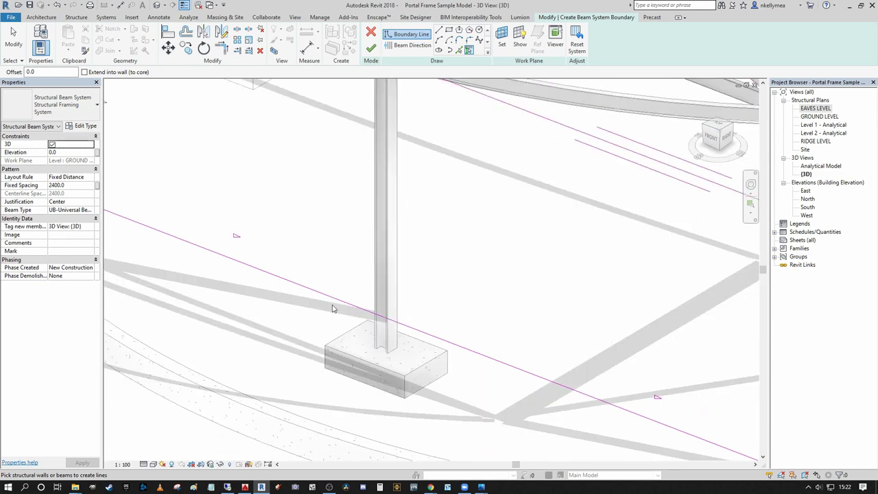
scroll(369, 316, "down", 3)
middle_click_drag(380, 288, 369, 249)
scroll(478, 273, "down", 2)
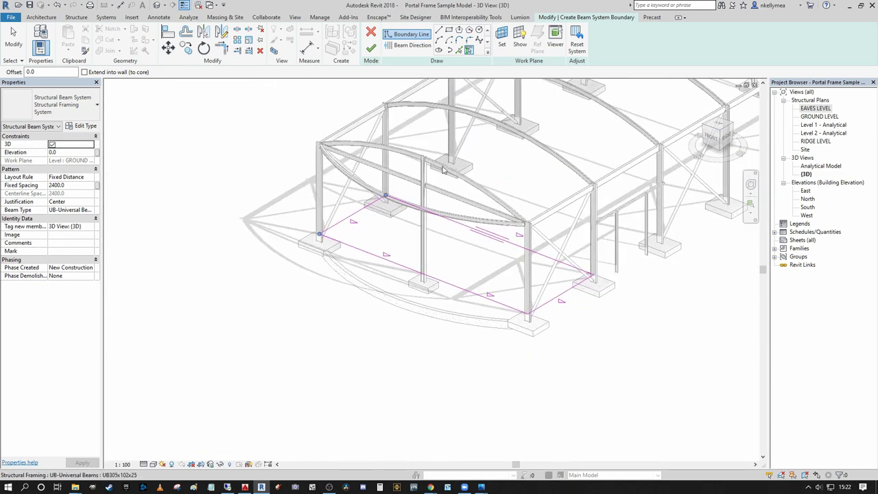
Step: Set the beam direction parallel to the boundary line below the grid 9 eaves beam and finish the beam system sketch
left_click(411, 45)
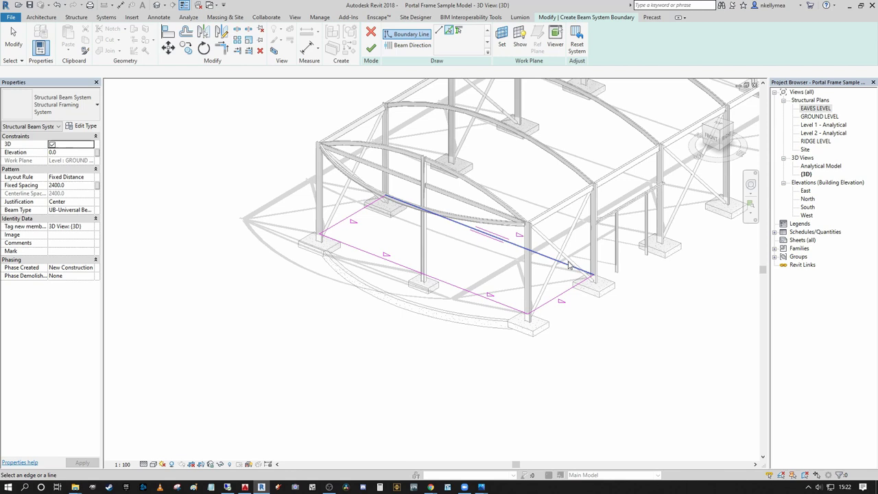
left_click(561, 298)
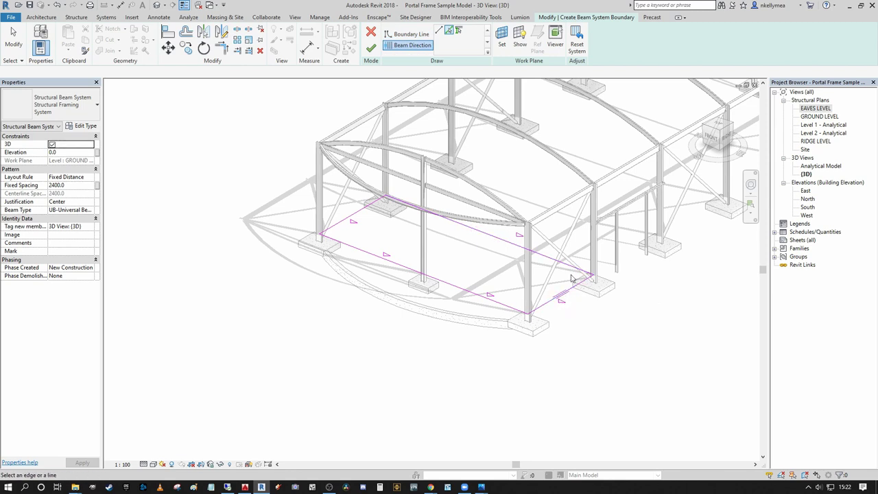
middle_click_drag(506, 262, 440, 310)
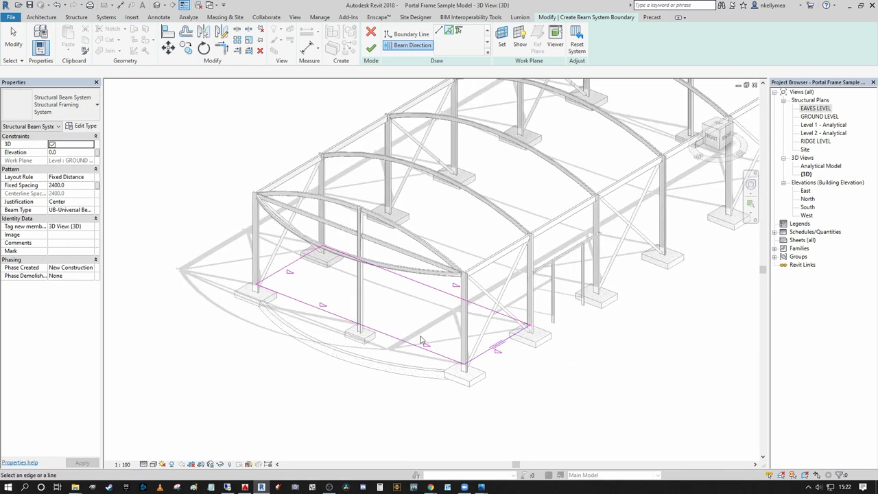
middle_click_drag(488, 288, 521, 231)
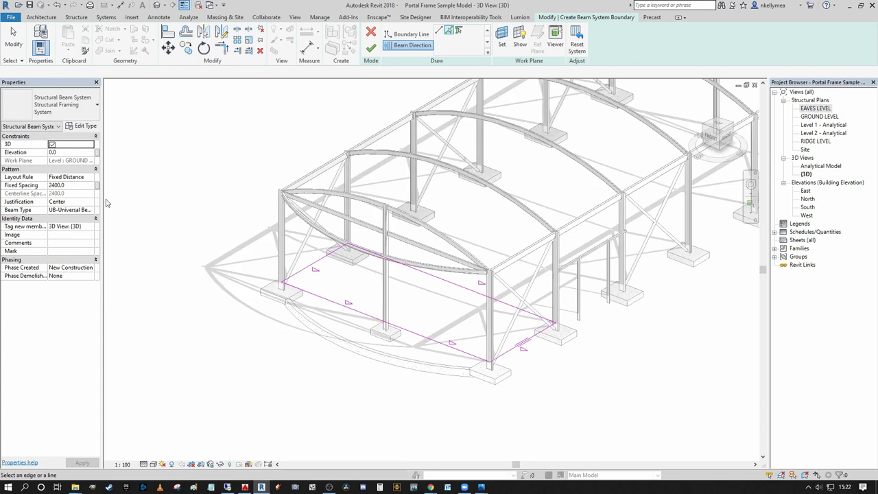
left_click(371, 49)
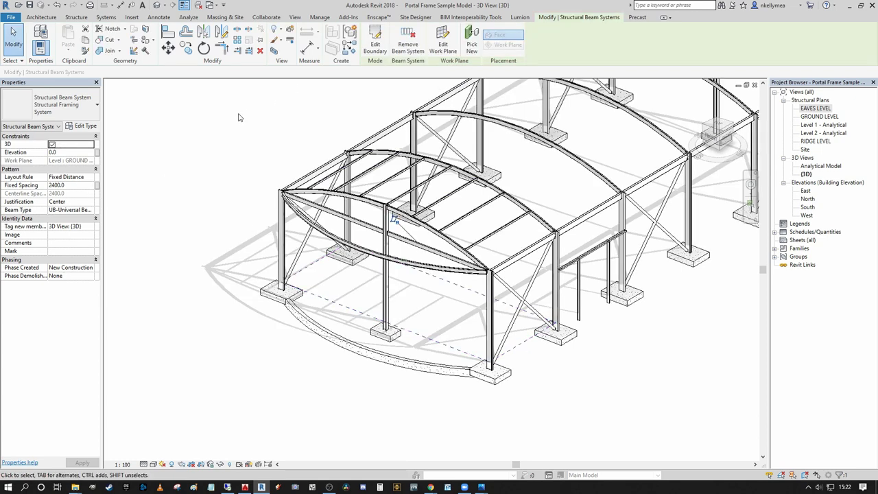
Step: Set the fixed spacing of the front bay's beam system to 1800
mouse_move(241, 131)
middle_mouse_down("shift")
mouse_move(288, 142)
mouse_move(254, 136)
middle_mouse_up("shift")
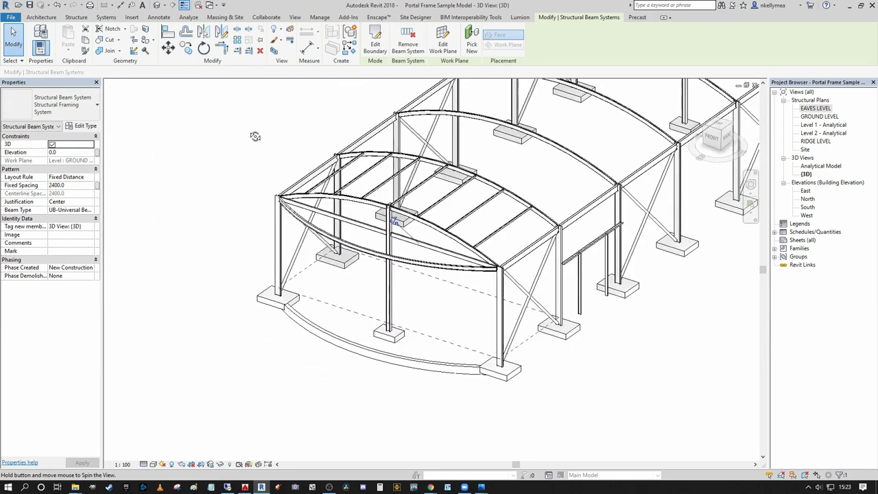
scroll(499, 166, "up", 3)
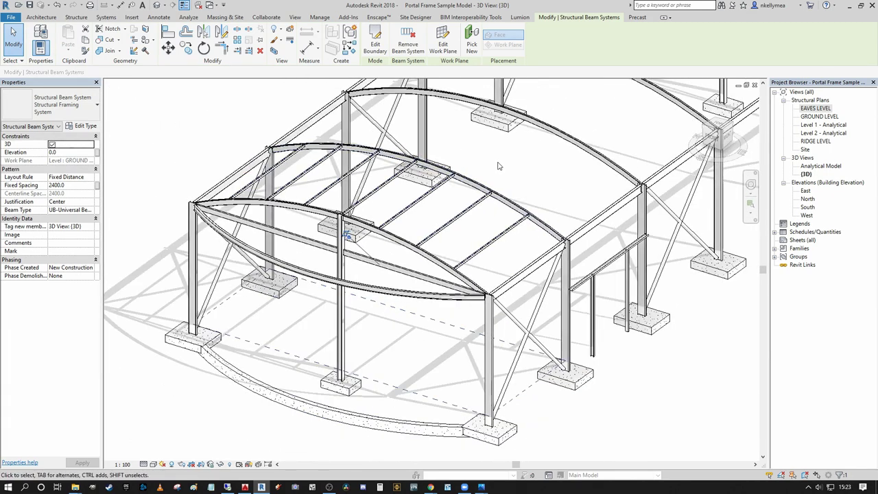
middle_click_drag(499, 166, 505, 171)
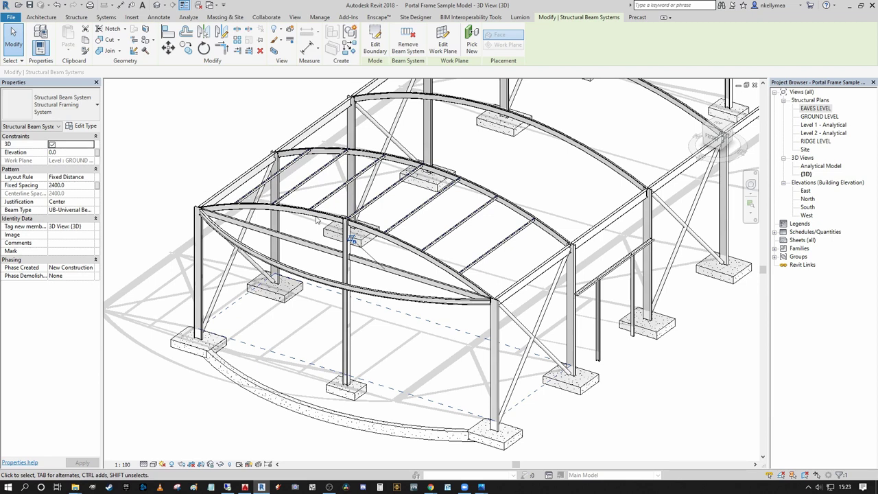
left_click(79, 185)
type("18")
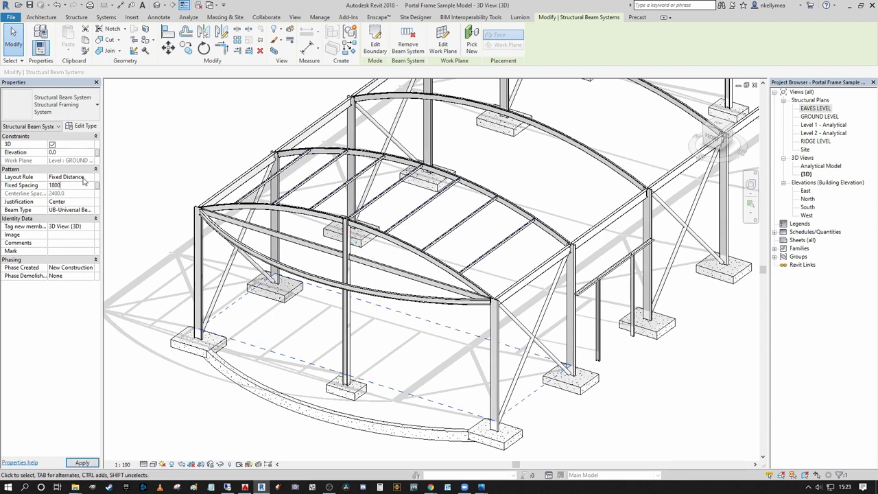
left_click(172, 133)
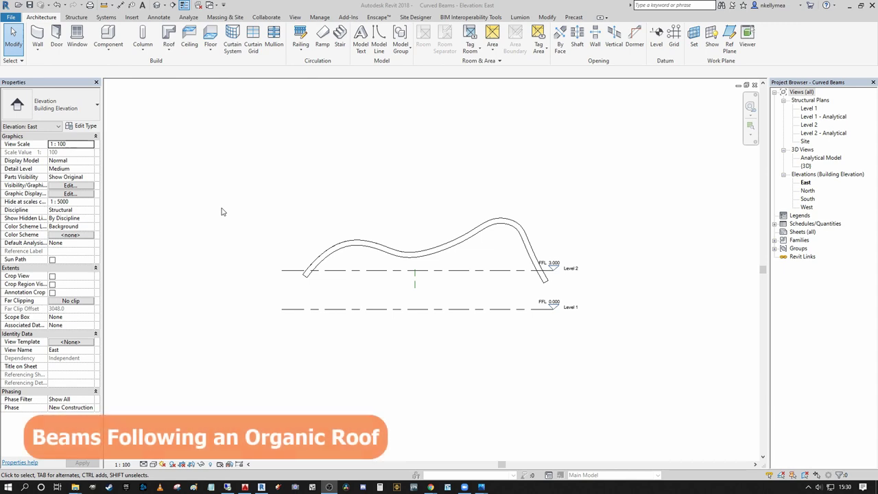
Step: Examine the wavy roof in the East elevation and in 3D, then close the 3D view to return to the elevation
scroll(411, 206, "up", 2)
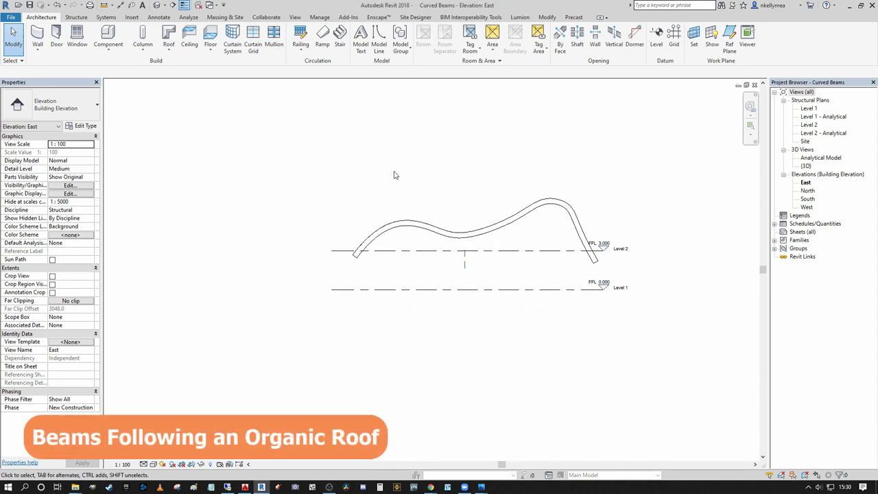
scroll(410, 204, "up", 1)
mouse_move(410, 204)
middle_mouse_down()
mouse_move(359, 164)
mouse_move(420, 151)
mouse_move(412, 157)
mouse_move(466, 229)
mouse_move(459, 204)
middle_mouse_up()
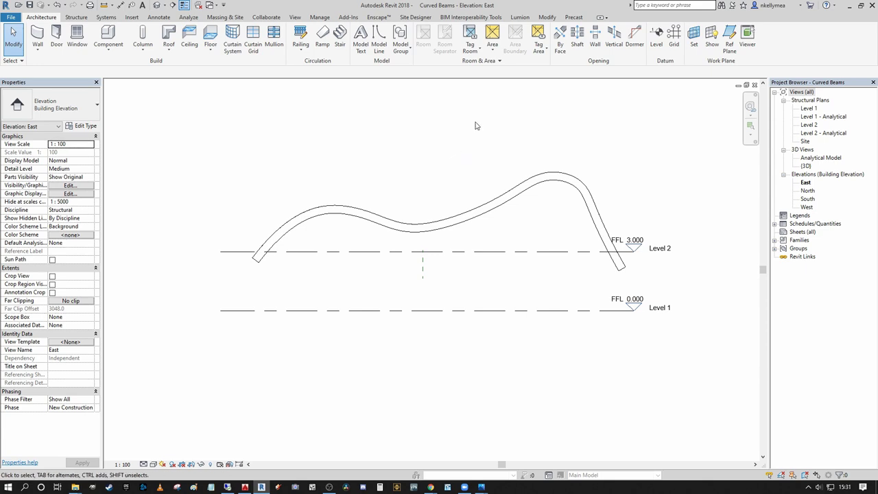
scroll(365, 185, "up", 3)
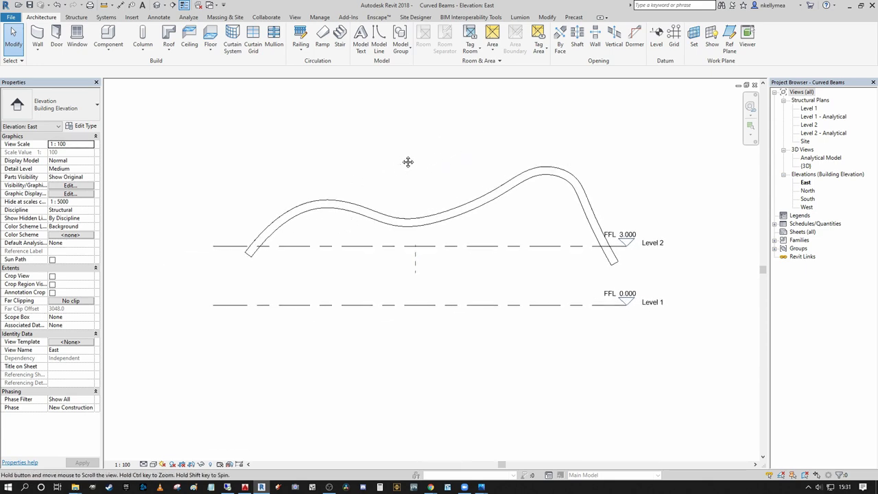
scroll(268, 262, "up", 1)
middle_click_drag(382, 190, 345, 214)
scroll(346, 213, "down", 1)
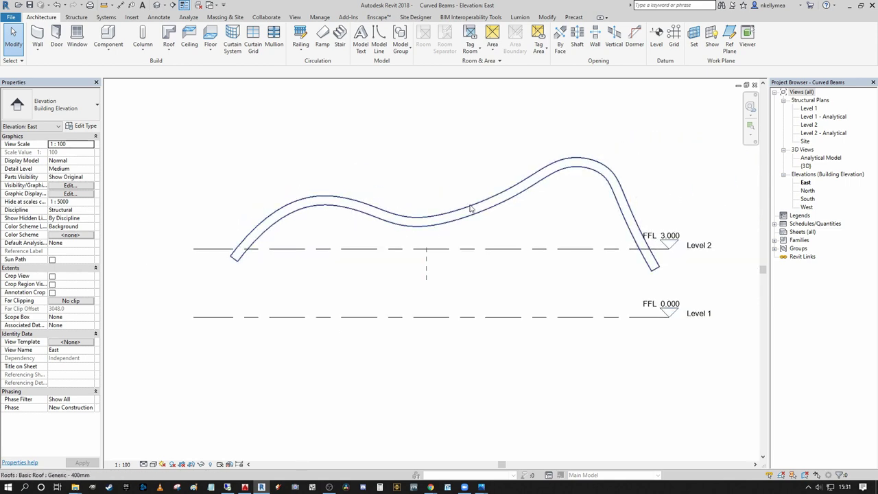
left_click(157, 5)
middle_click_drag(486, 196, 394, 298, "shift")
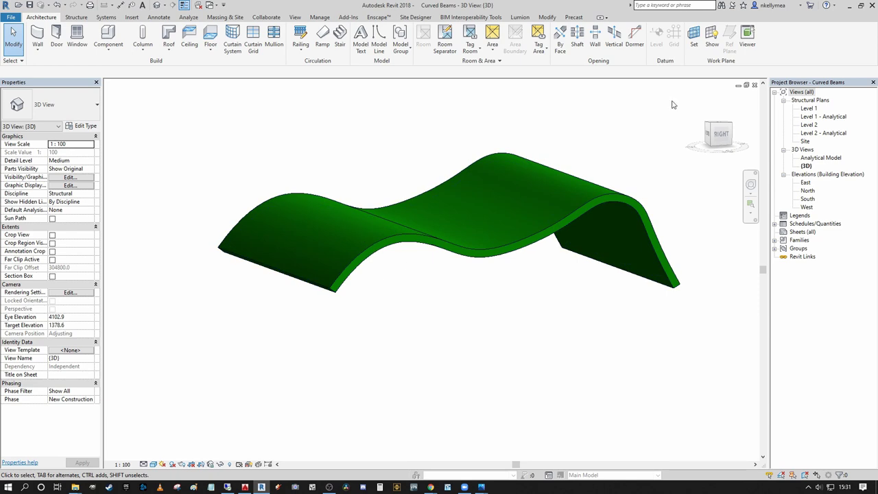
left_click(754, 85)
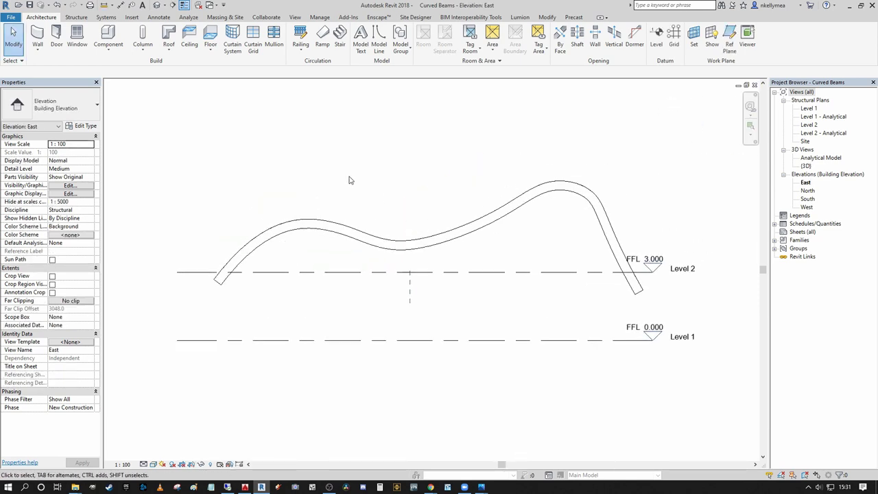
Step: Place a UB305x102x25 beam on Grid 1 by picking the underside edge of the wavy roof in the East elevation
key("b")
key("m")
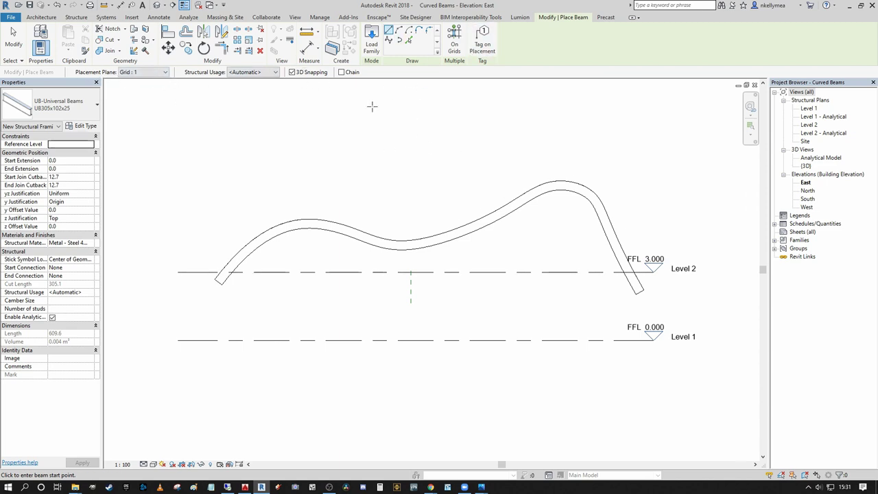
left_click(408, 43)
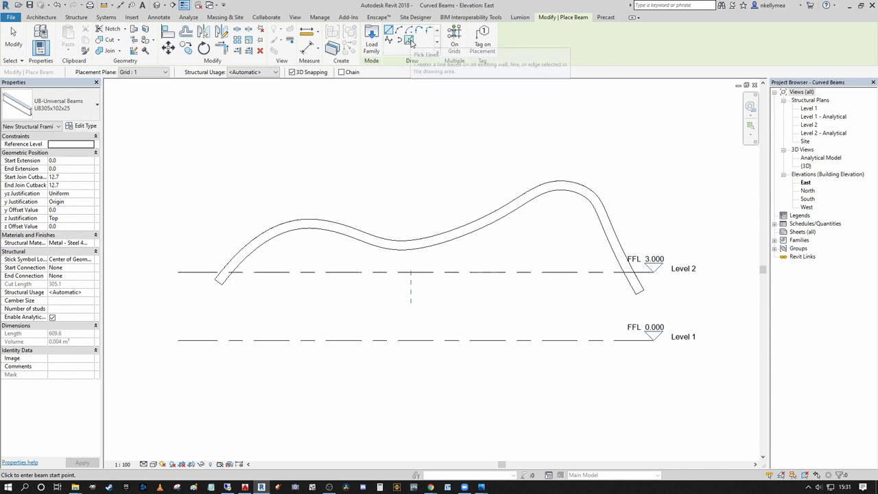
left_click(290, 233)
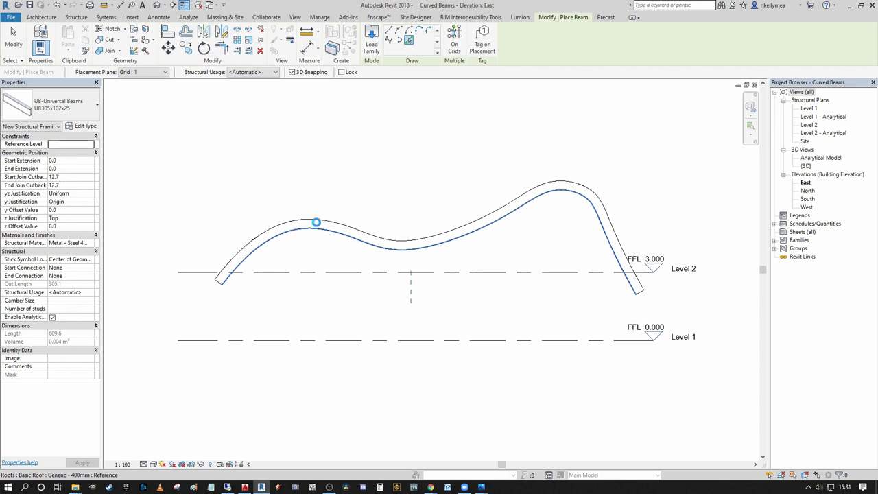
left_click(319, 221)
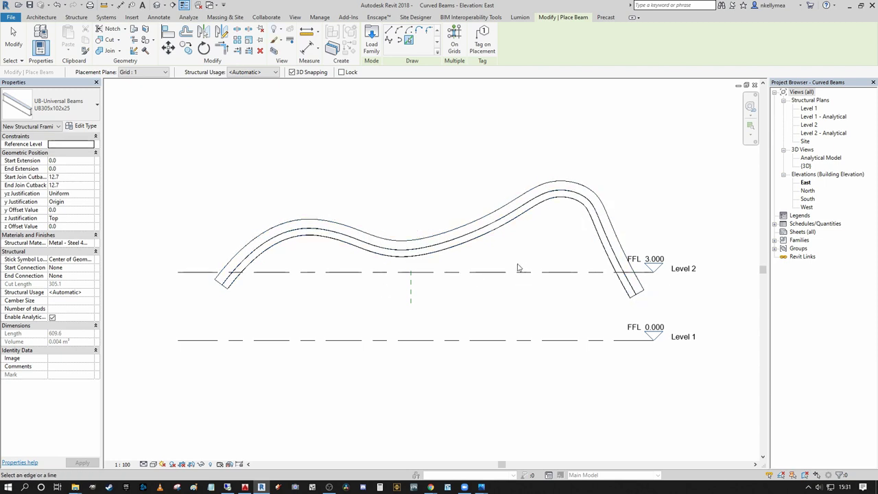
key("Escape")
key("Escape")
left_click(470, 244)
scroll(471, 244, "up", 3)
scroll(480, 245, "down", 5)
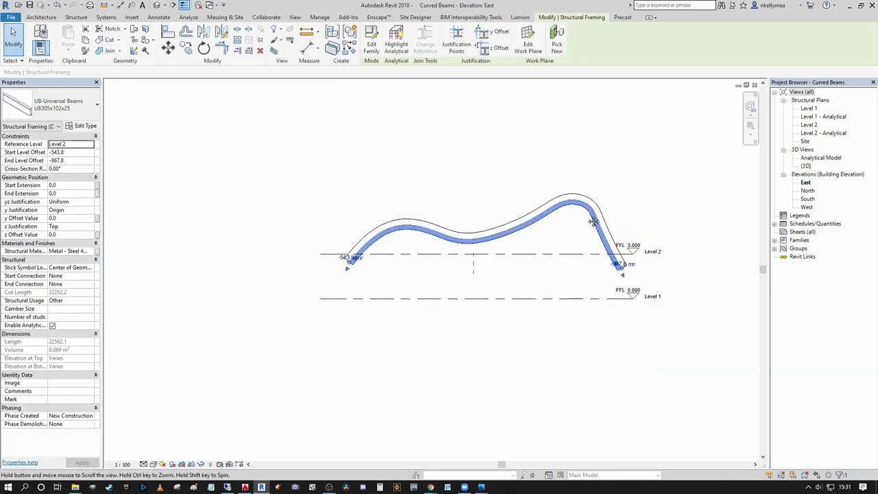
key("Escape")
scroll(481, 243, "up", 2)
key("t")
key("g")
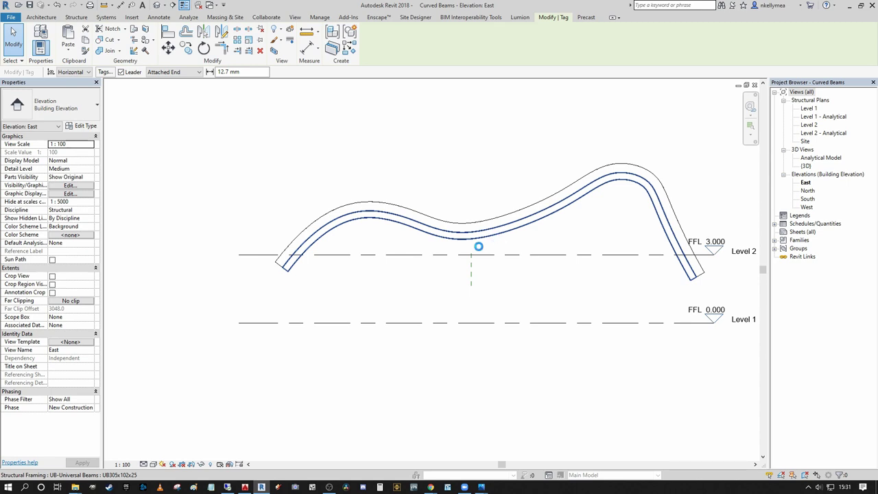
key("Escape")
key("Escape")
scroll(422, 238, "down", 2)
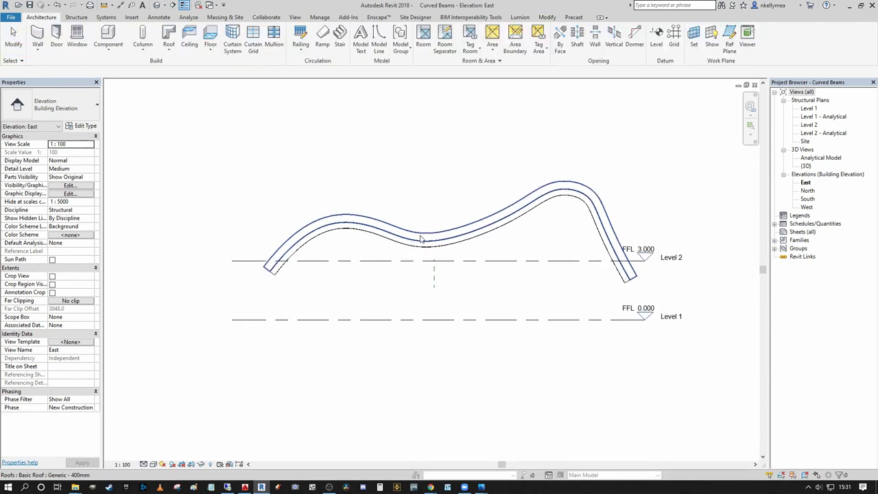
Step: Reshape the roof's spline profile by raising the valley control point and shifting two points before the high crest toward the valley, then finish the sketch
left_click(461, 232)
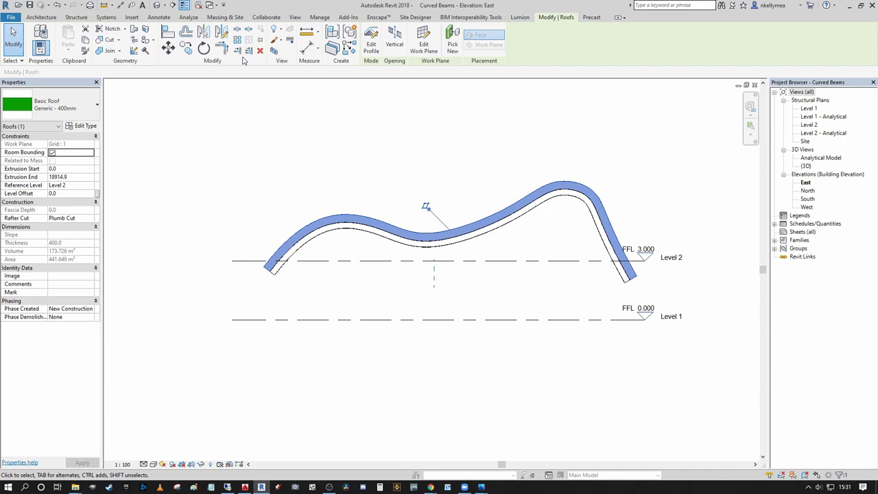
left_click(369, 50)
scroll(439, 241, "up", 2)
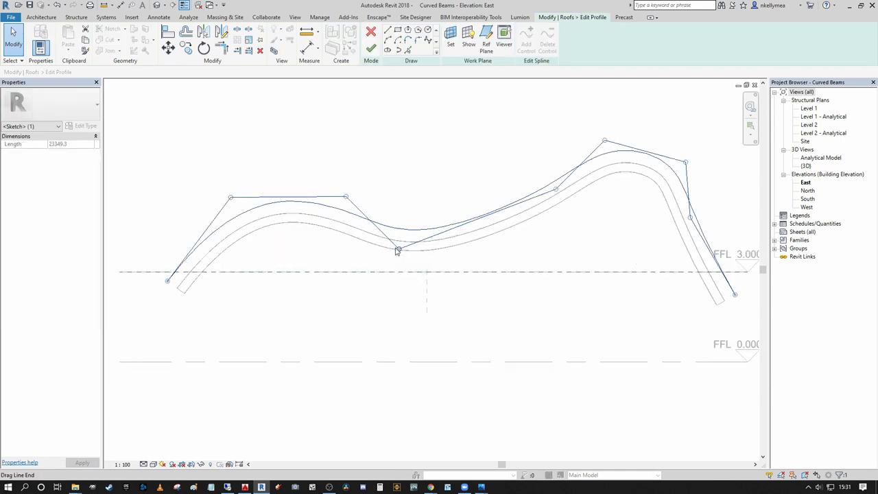
left_click_drag(396, 251, 396, 221)
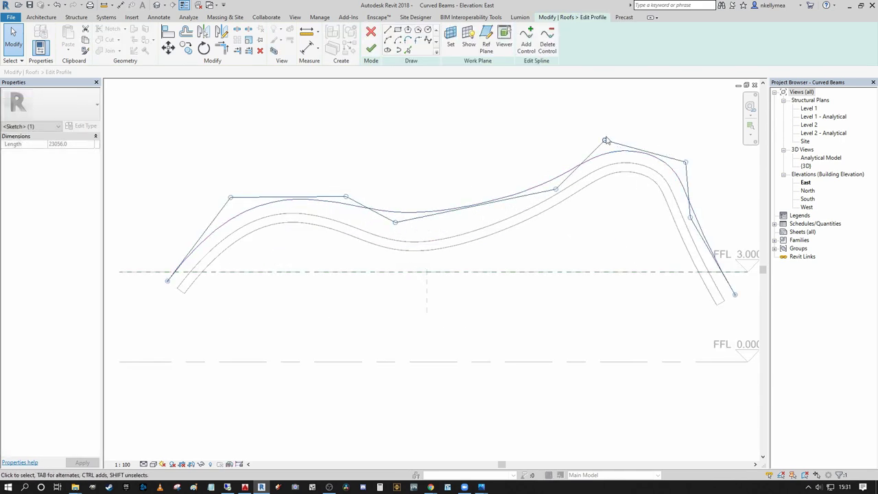
left_click_drag(605, 140, 556, 149)
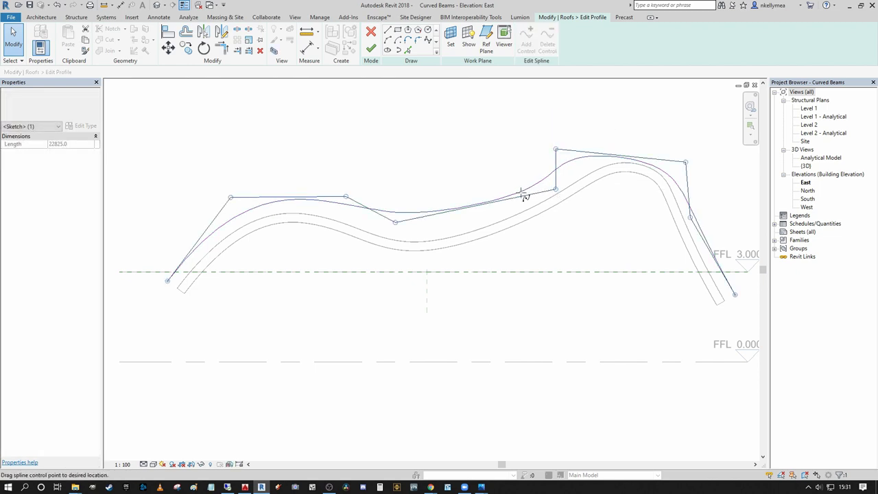
left_click_drag(521, 193, 517, 195)
left_click(371, 49)
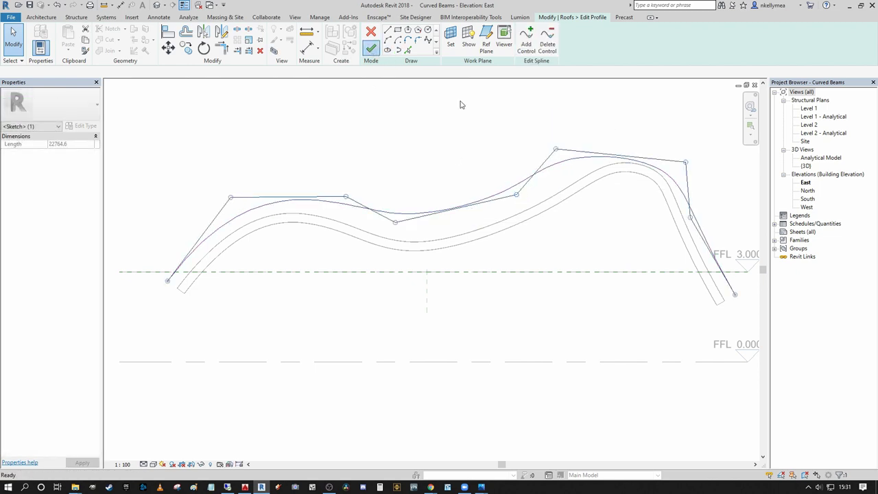
left_click(531, 118)
scroll(524, 149, "down", 2)
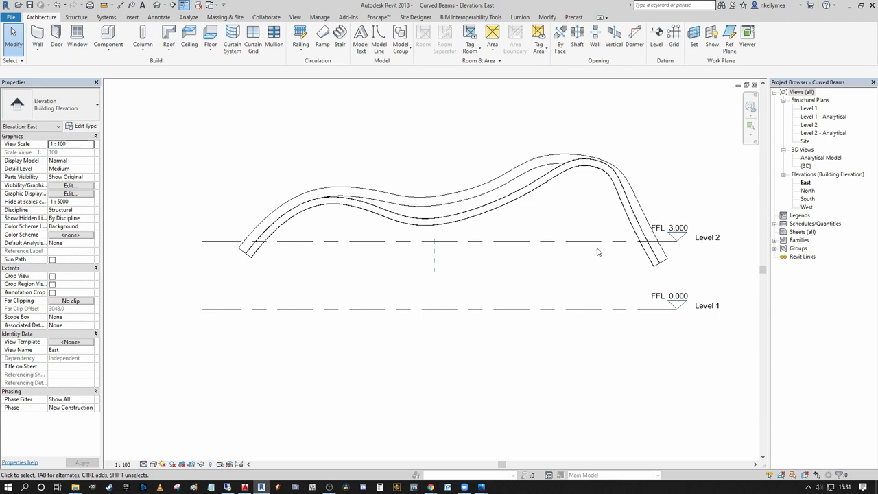
Step: Select the curved beam that follows the old roof profile and delete it
left_click(521, 200)
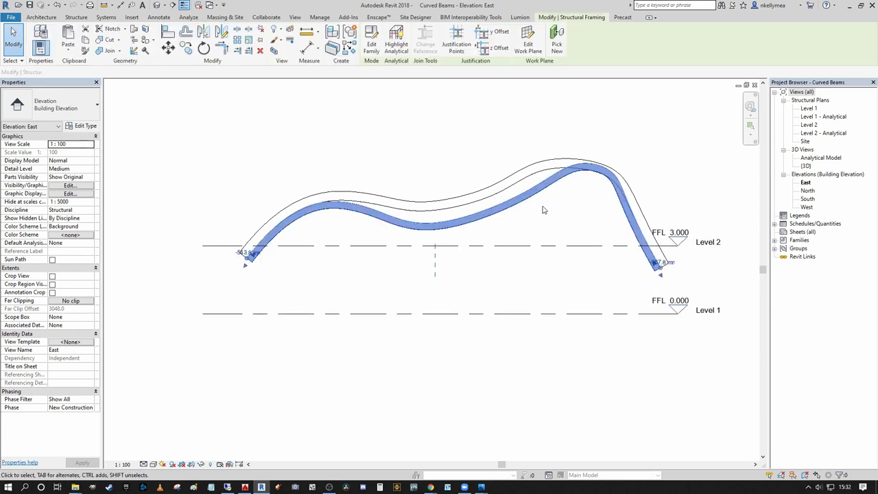
left_click(566, 217)
scroll(565, 217, "down", 2)
middle_click_drag(566, 217, 500, 199)
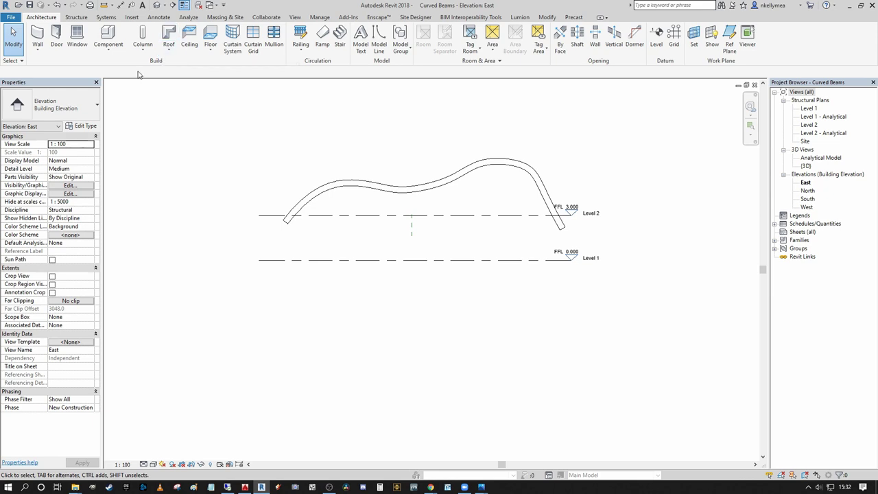
Step: Place a Howe Flat Truss on Grid 1 spanning about 18.4 m between the two lower ends of the roof
left_click(77, 16)
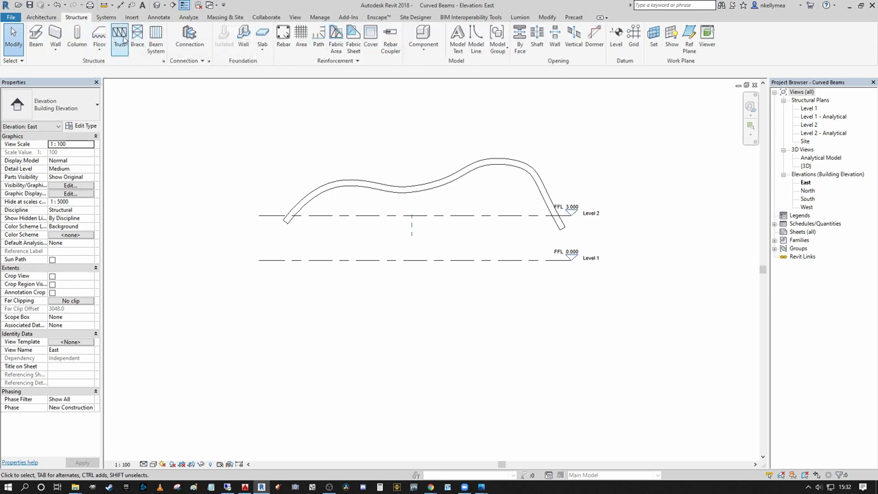
left_click(121, 39)
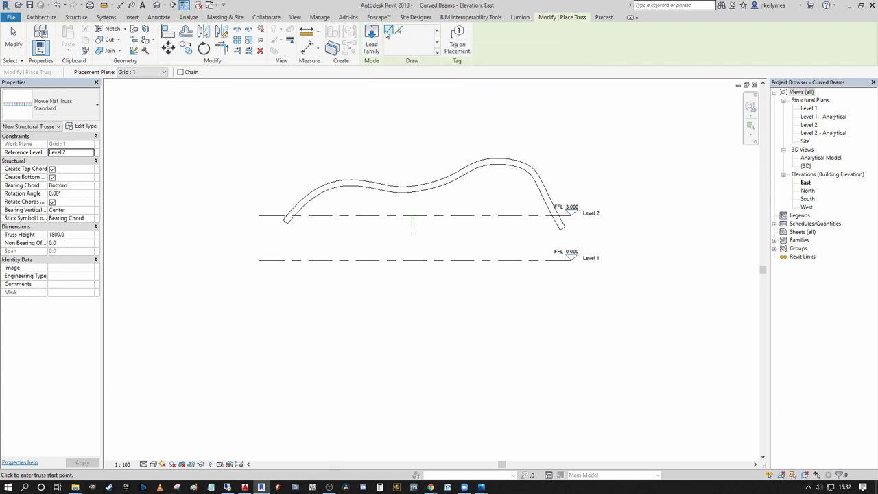
scroll(449, 206, "up", 3)
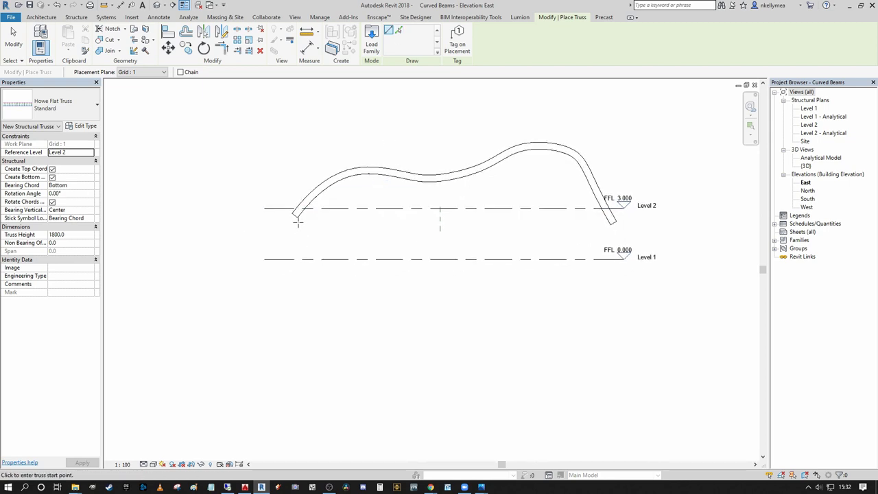
left_click(295, 222)
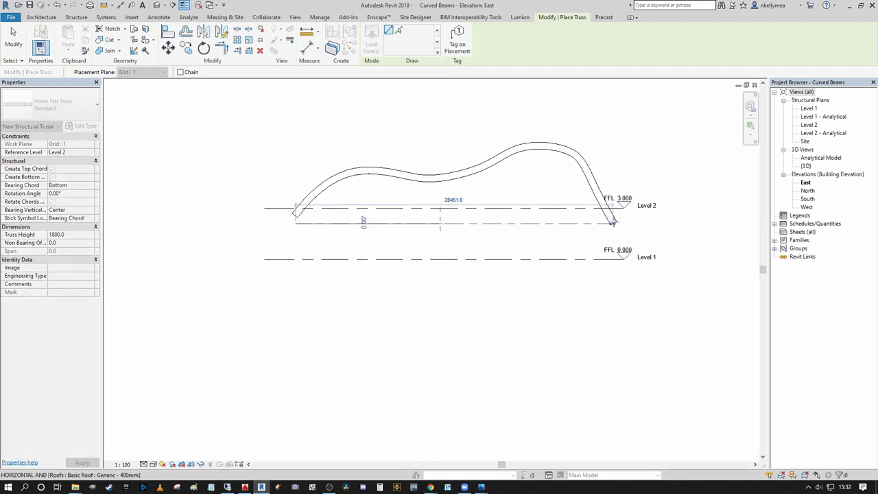
left_click(533, 230)
key("Escape")
key("Escape")
Step: Set the bearing chord of the placed truss to Top
left_click(469, 233)
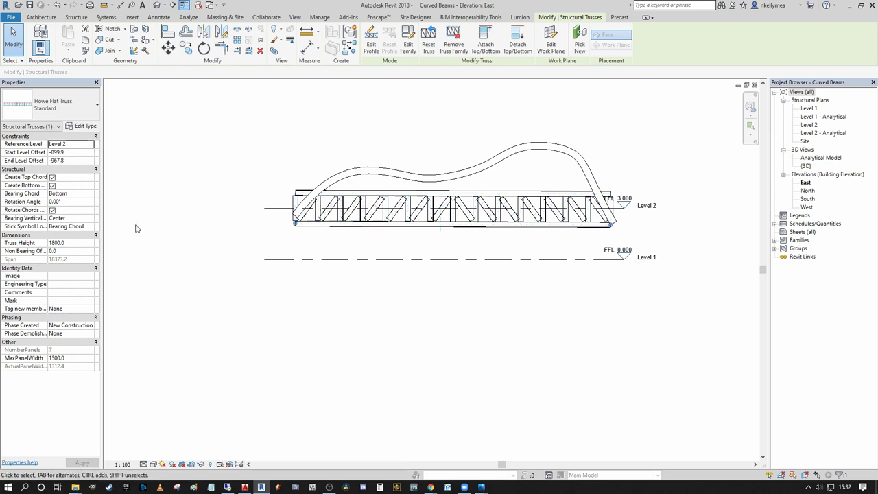
left_click(93, 195)
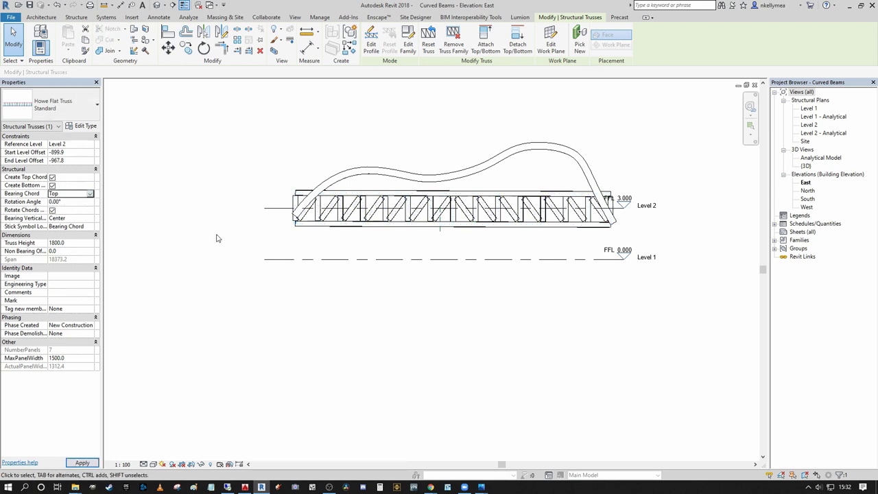
left_click(69, 204)
scroll(474, 219, "up", 4)
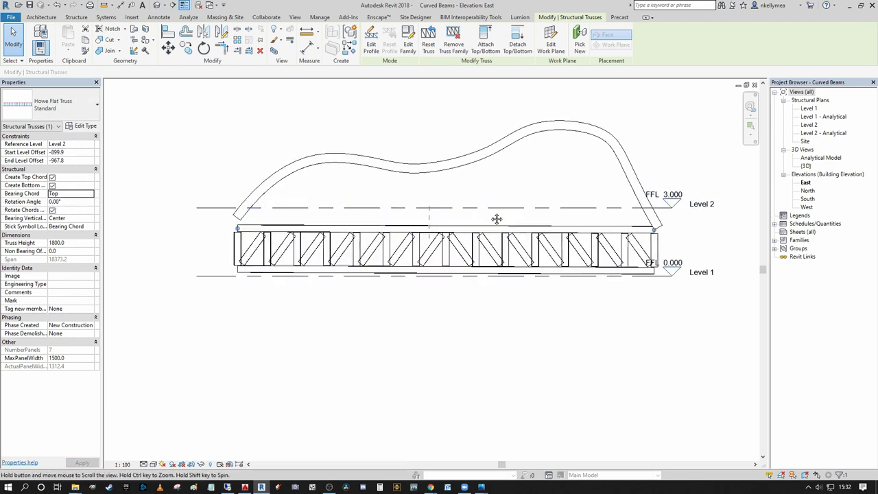
scroll(498, 181, "down", 1)
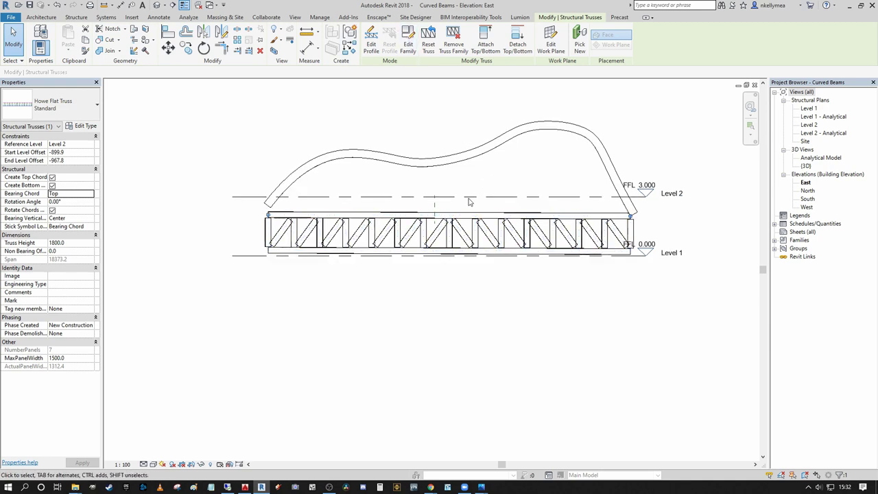
Step: Open the Howe Flat Truss family for editing, close the already modified copy without saving, and reopen the original
left_click(409, 43)
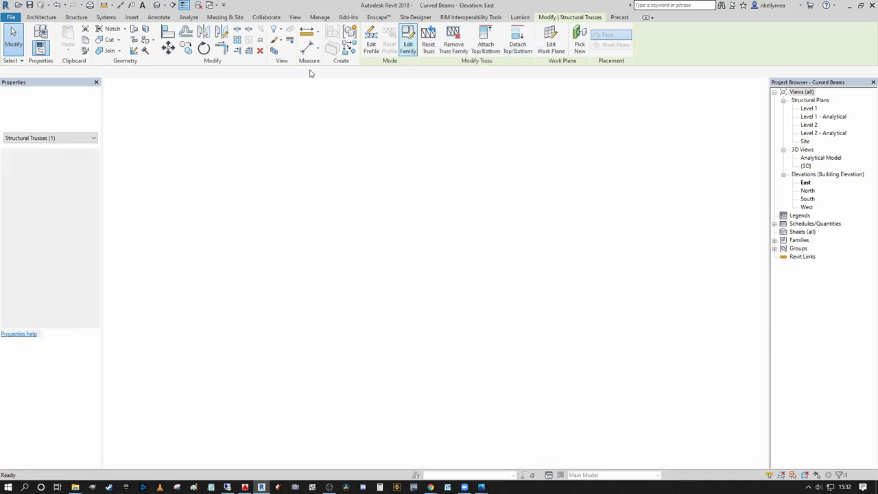
scroll(473, 194, "down", 2)
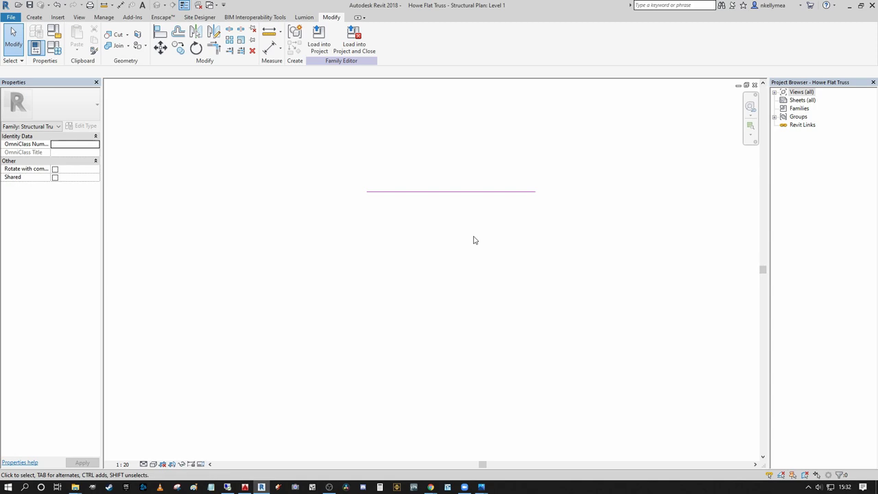
scroll(421, 193, "up", 1)
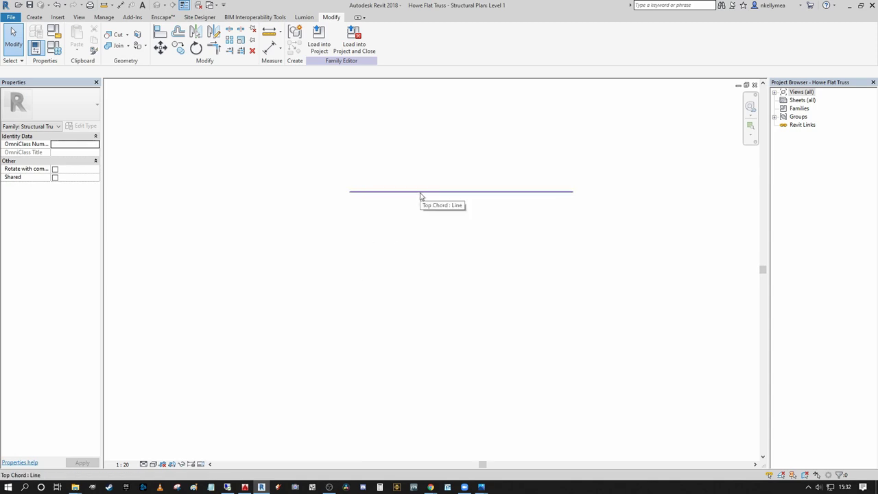
scroll(420, 194, "down", 1)
middle_click_drag(420, 194, 409, 191)
left_click(754, 86)
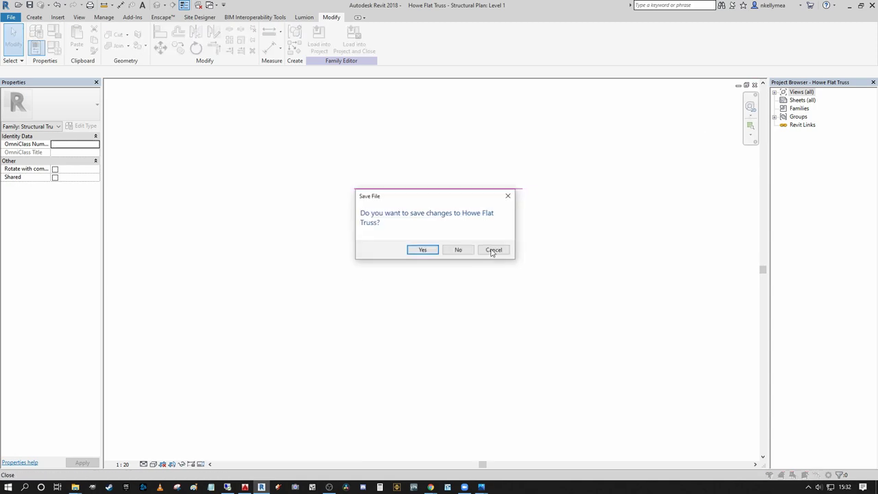
left_click(455, 251)
left_click(472, 231)
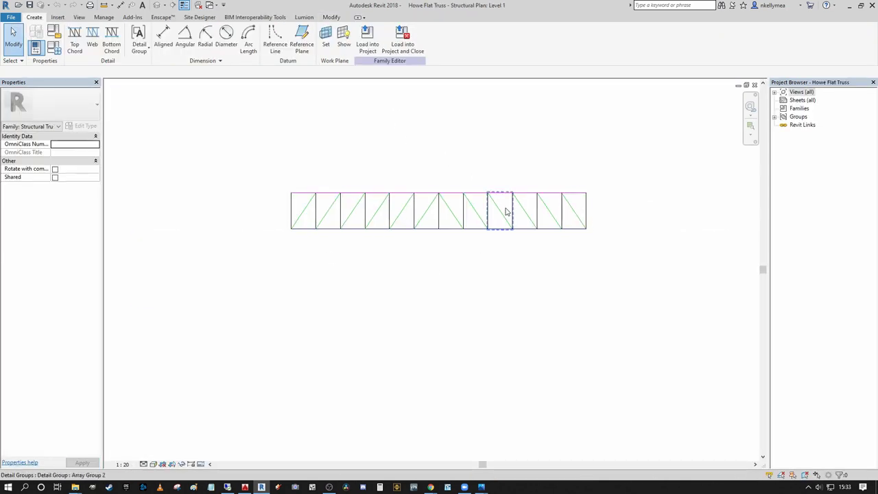
Step: Delete the truss family's web members and bottom chord, keeping only the top chord line
scroll(492, 198, "up", 1)
middle_click_drag(562, 206, 574, 204)
left_click_drag(655, 283, 237, 216)
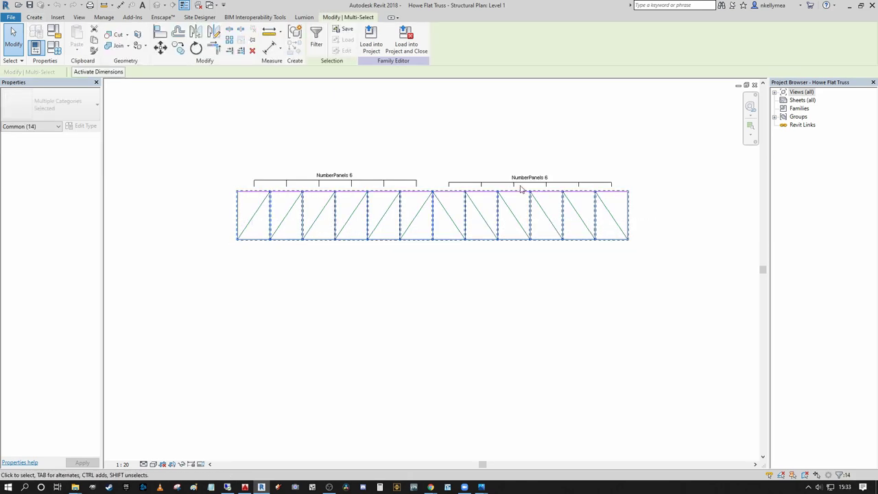
key("Delete")
Step: Load the edited truss family into Curved Beams.rvt, overwriting the existing version and its parameter values
left_click(319, 38)
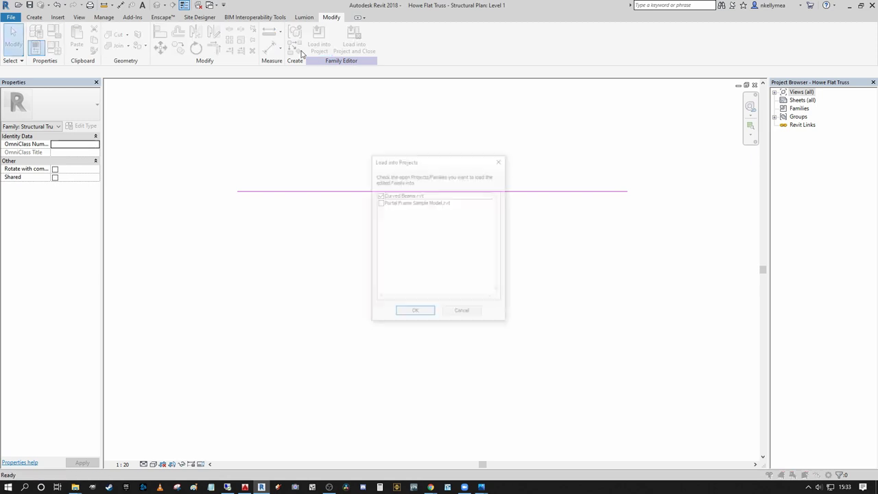
left_click(410, 314)
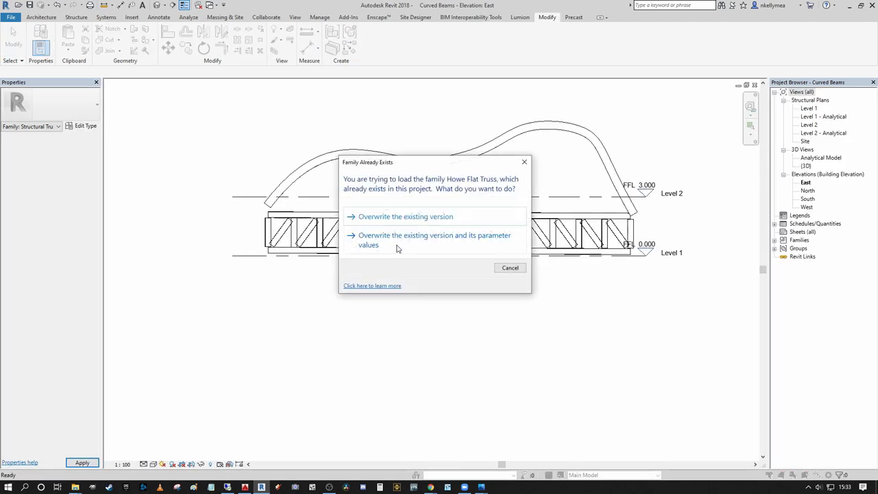
left_click(397, 247)
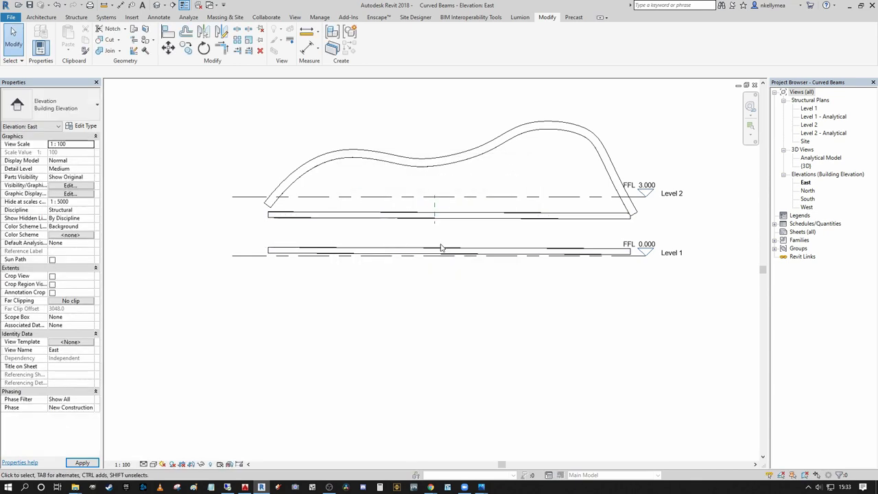
Step: Select the placed truss, reopen its family to check the remaining chord line, and load it back into the project
left_click(400, 251)
middle_click_drag(482, 249, 392, 231)
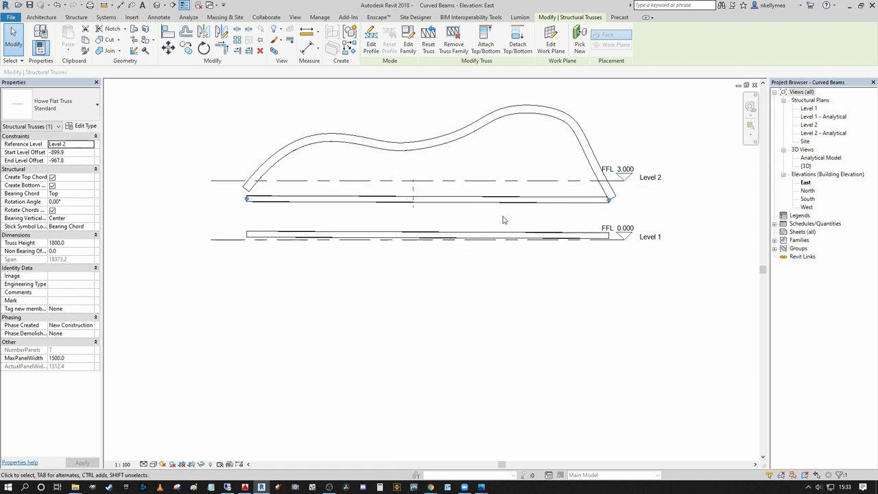
left_click(408, 41)
scroll(453, 255, "down", 3)
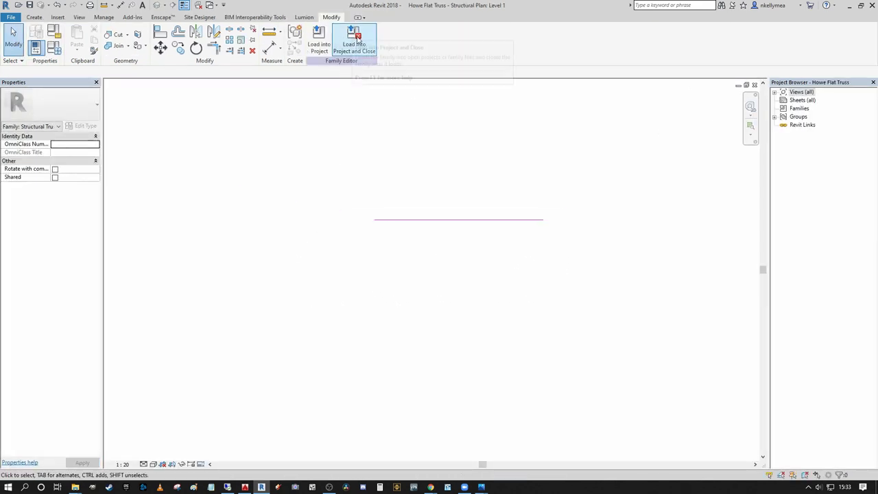
left_click(318, 40)
left_click(415, 312)
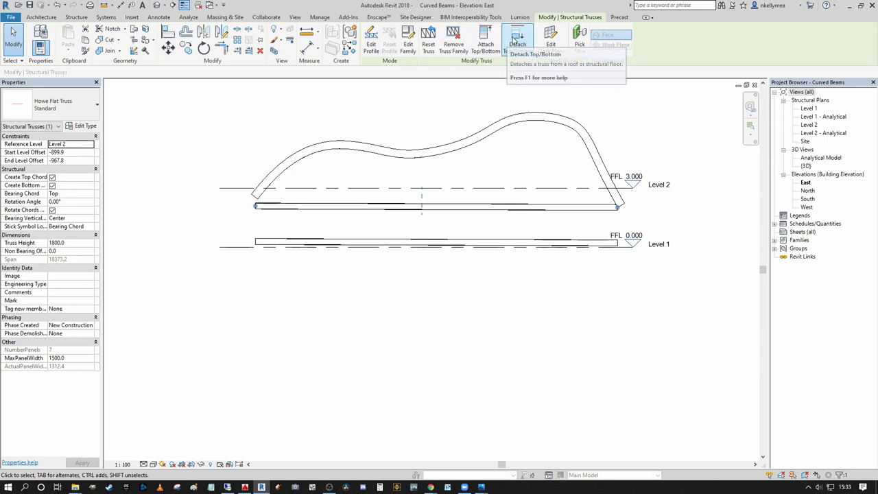
Step: Attach the top of the selected truss to the organic roof
middle_click_drag(288, 136, 280, 157)
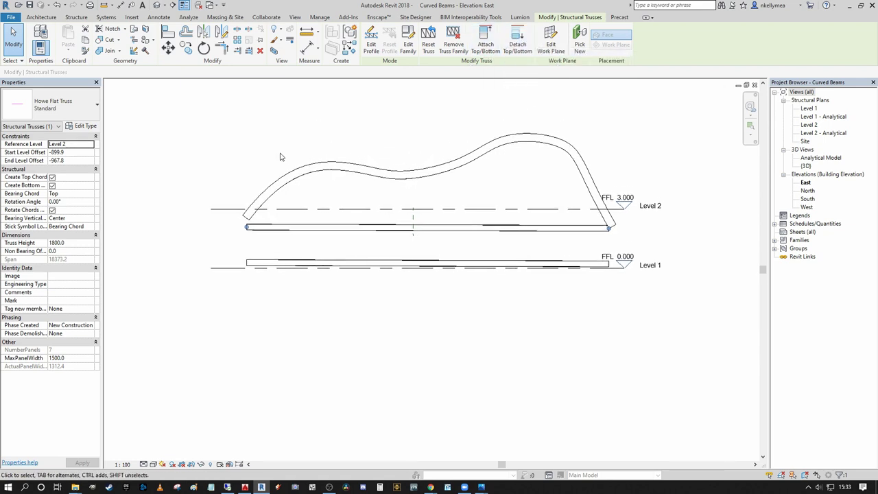
left_click(486, 38)
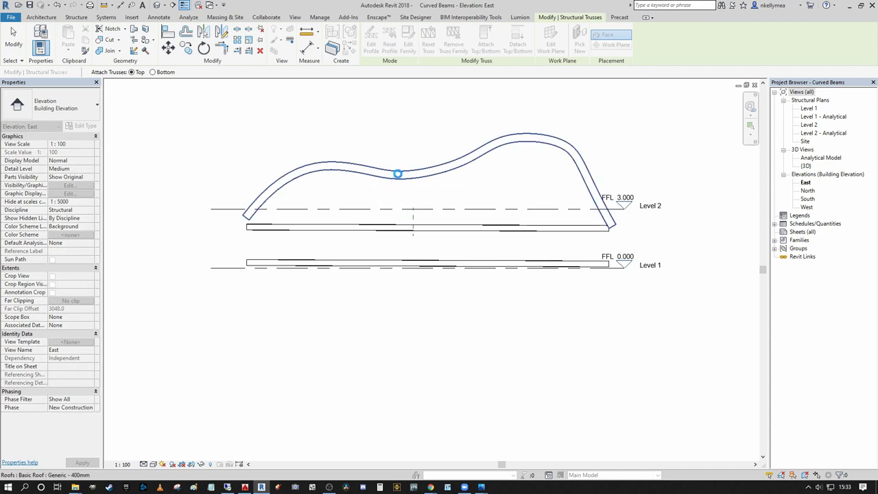
left_click(398, 174)
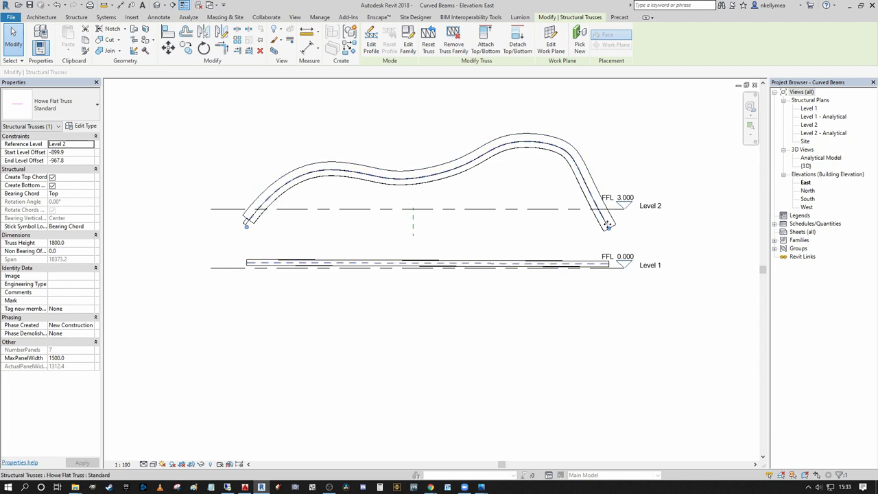
Step: Delete the straight bottom chord beam just above Level 1
scroll(361, 209, "up", 1)
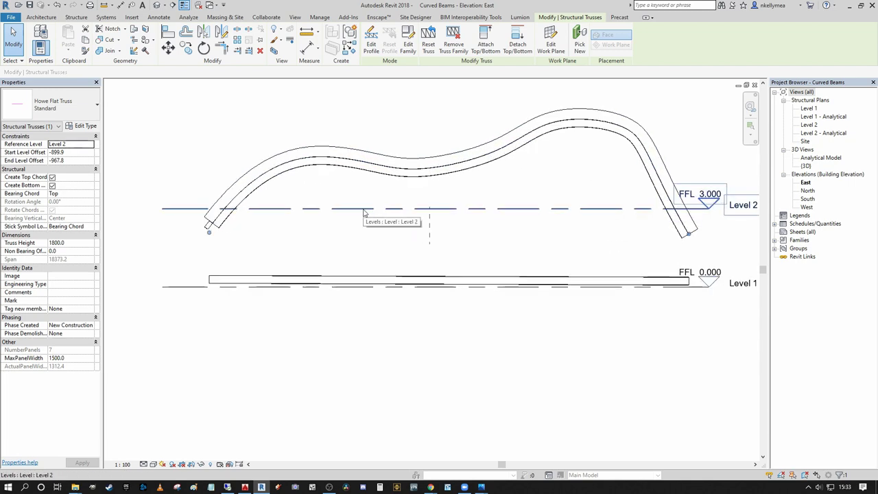
left_click(366, 232)
left_click(359, 281)
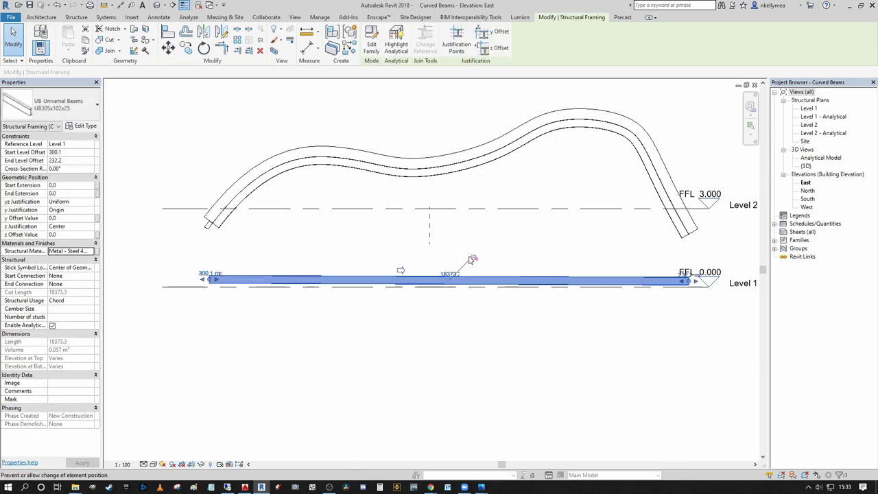
key("Escape")
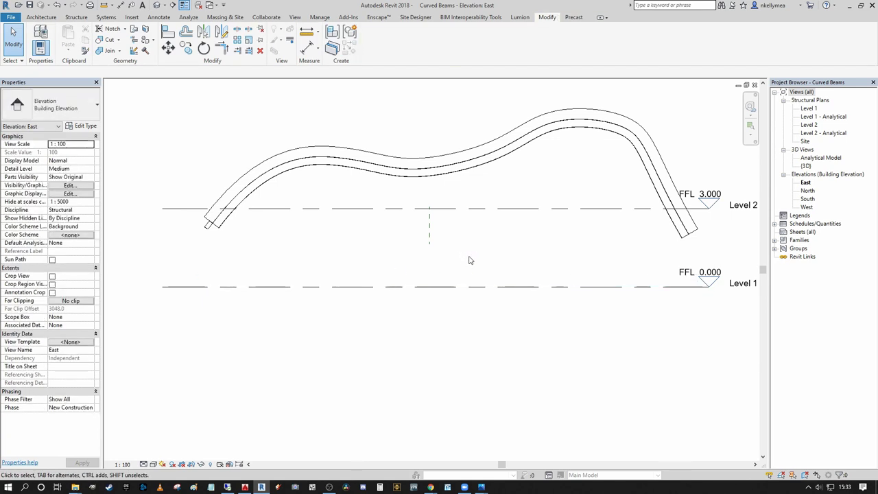
Step: Inspect the truss and its curved top chord beam along the underside of the roof
scroll(434, 249, "down", 2)
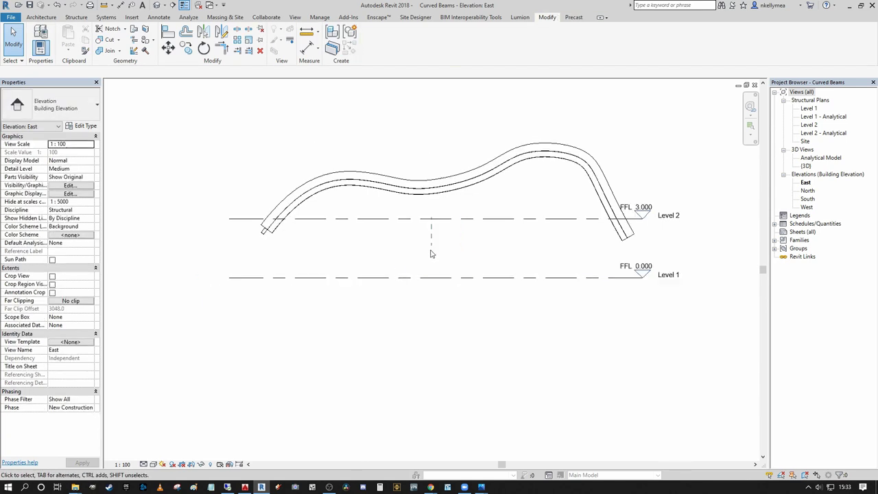
left_click(425, 198)
scroll(429, 207, "up", 2)
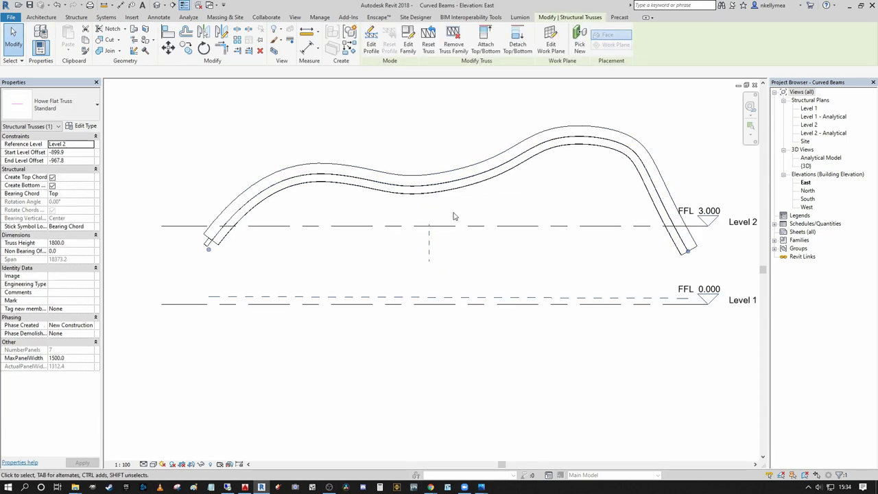
key("Escape")
mouse_move(468, 204)
middle_mouse_down()
mouse_move(495, 204)
mouse_move(464, 219)
mouse_move(483, 200)
middle_mouse_up()
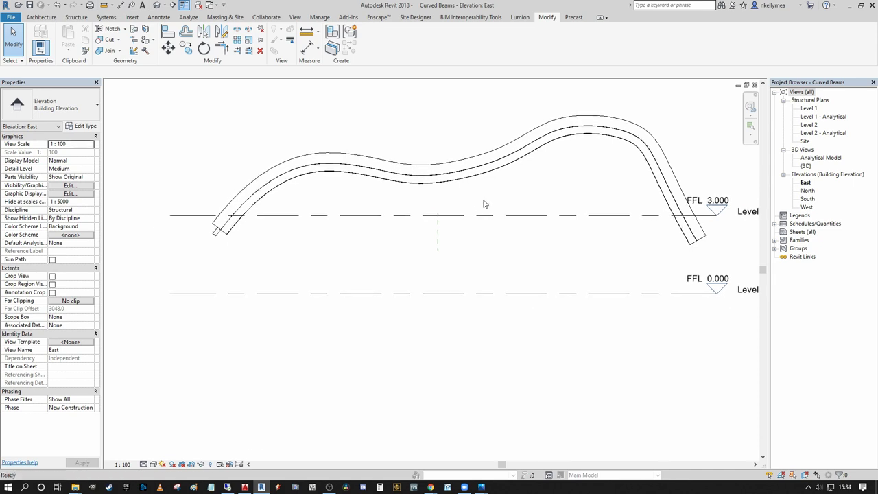
left_click(449, 183)
scroll(453, 186, "down", 1)
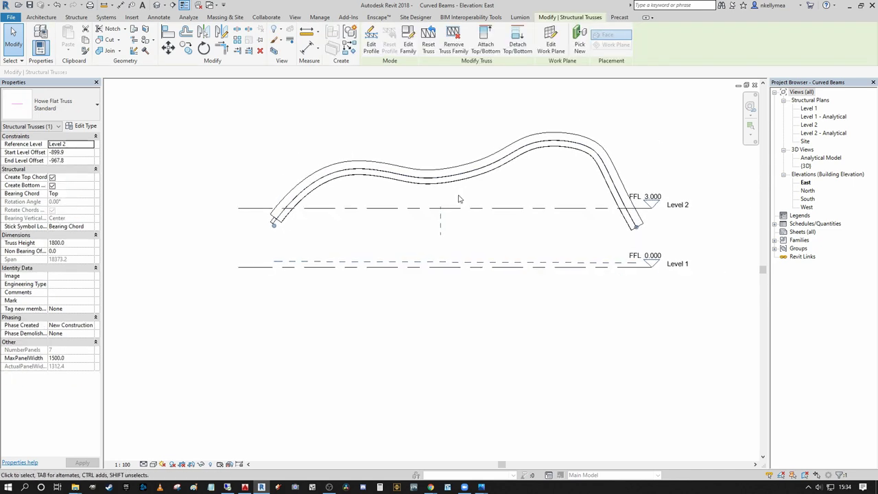
left_click(459, 198)
left_click(452, 187)
middle_click_drag(510, 243, 481, 267)
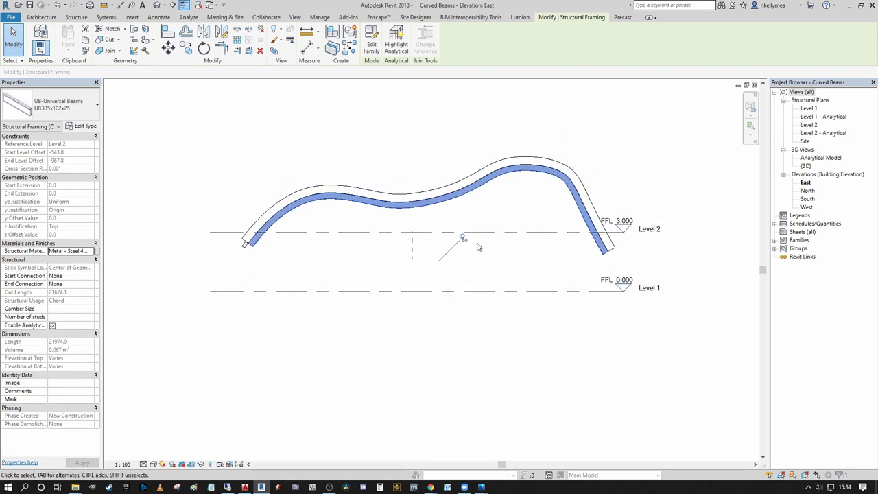
middle_click_drag(510, 231, 514, 235)
middle_click_drag(412, 241, 443, 237)
middle_click_drag(518, 233, 519, 242)
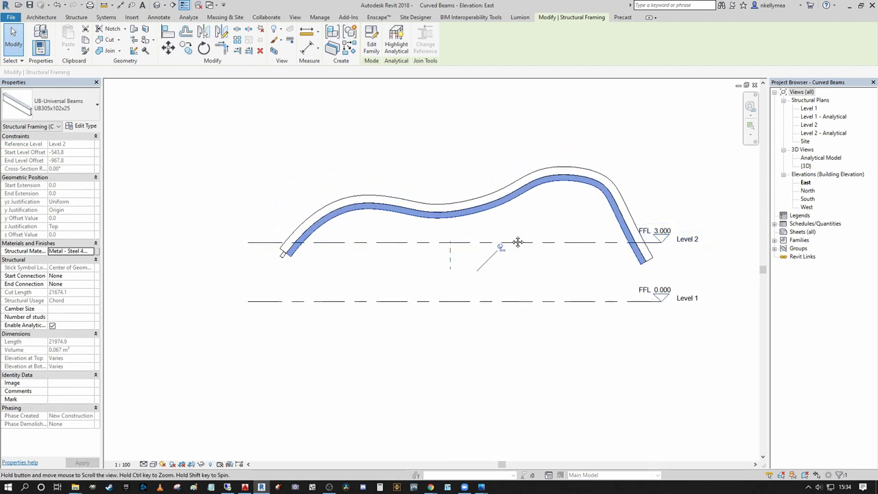
middle_click_drag(513, 192, 548, 179)
key("Escape")
Step: Reshape the roof's spline profile by lowering two points between the valley and high crest, raising one control point above each crest, and finish the sketch
left_click(458, 223)
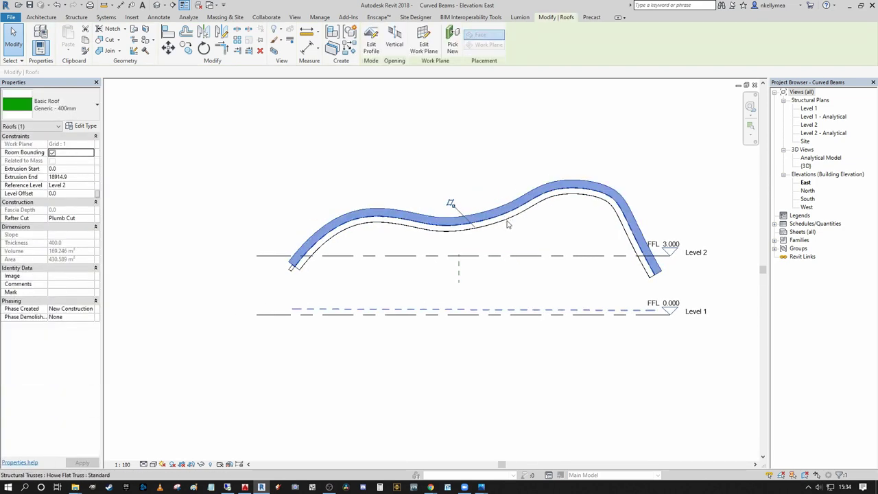
scroll(458, 229, "up", 1)
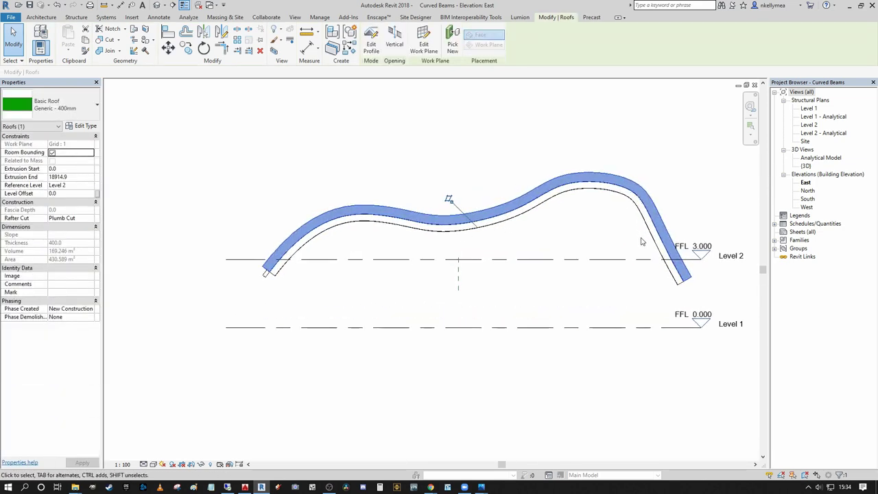
middle_click_drag(641, 242, 628, 221)
left_click(376, 48)
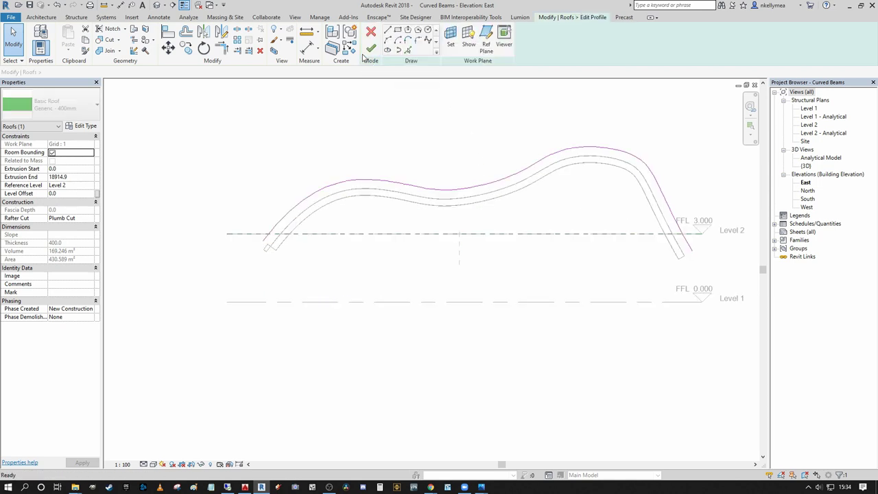
left_click(522, 173)
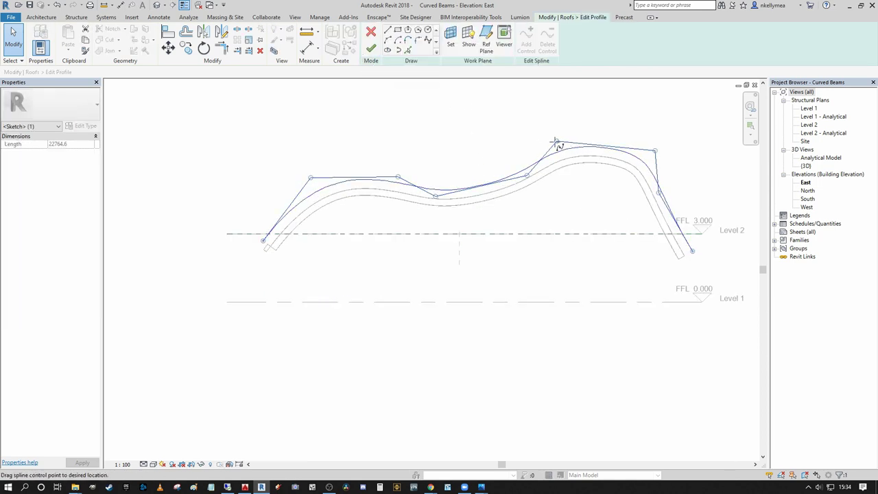
left_click_drag(556, 142, 549, 169)
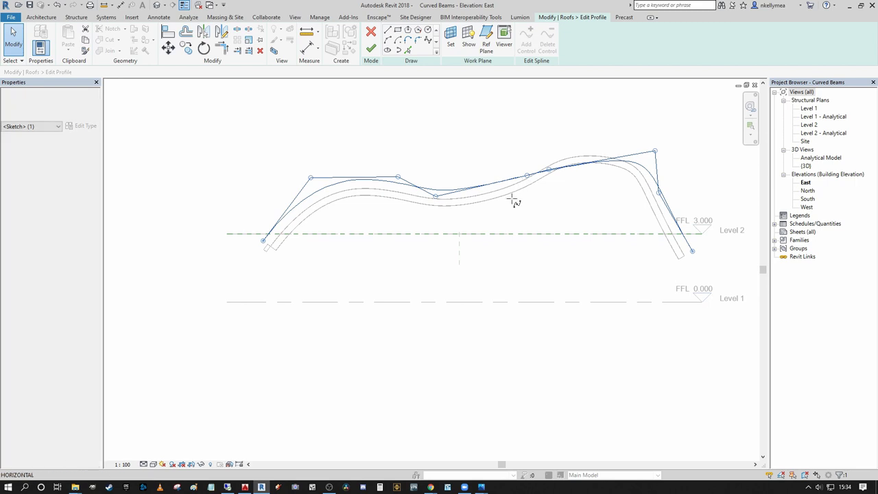
mouse_move(511, 199)
left_mouse_down()
mouse_move(503, 197)
mouse_move(508, 204)
left_mouse_up()
left_click_drag(655, 151, 642, 139)
left_click(396, 188)
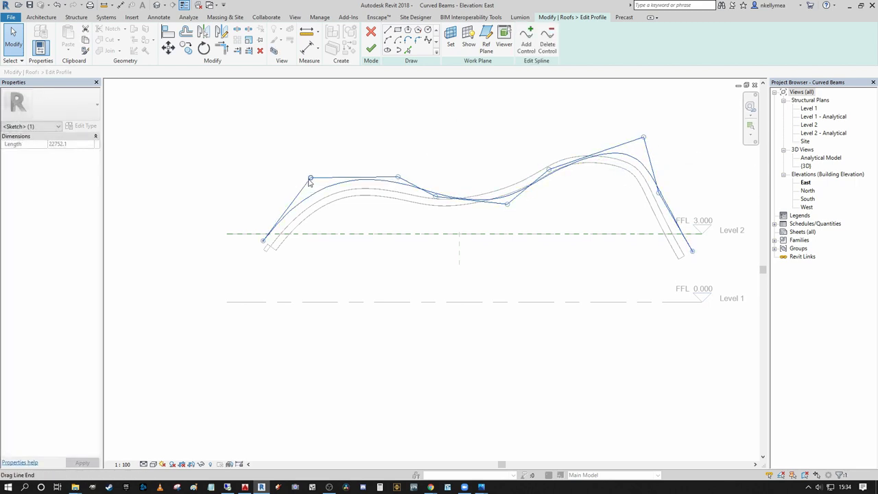
left_click_drag(310, 179, 303, 152)
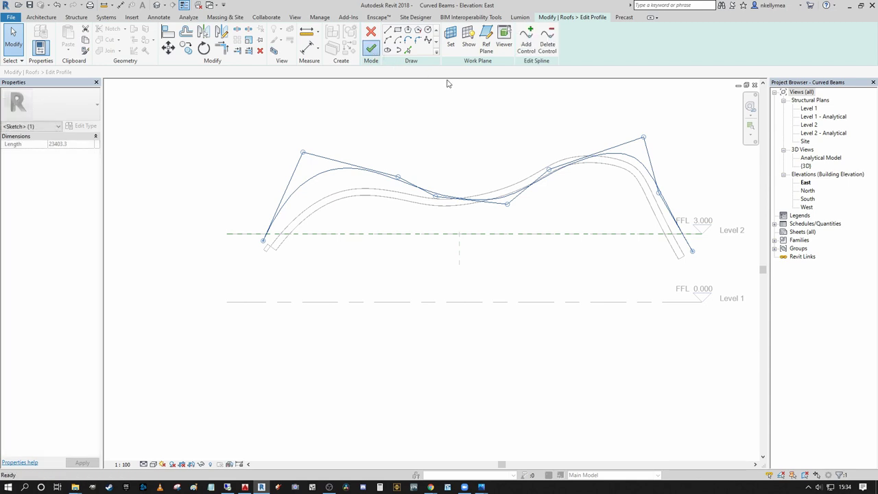
left_click(527, 112)
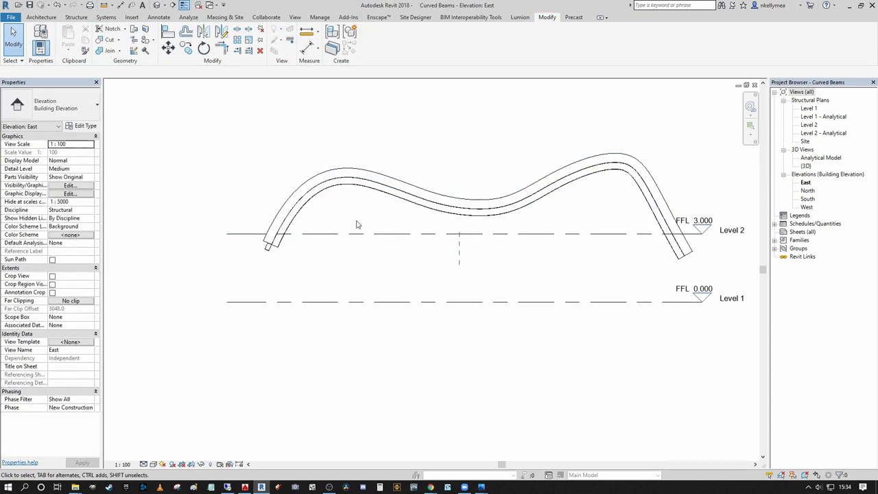
middle_click_drag(282, 253, 230, 263)
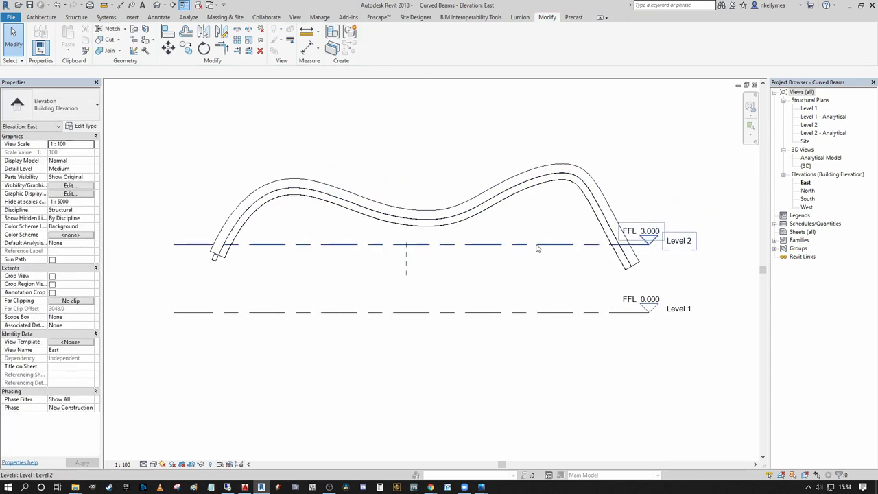
scroll(480, 228, "up", 2)
scroll(561, 218, "down", 2)
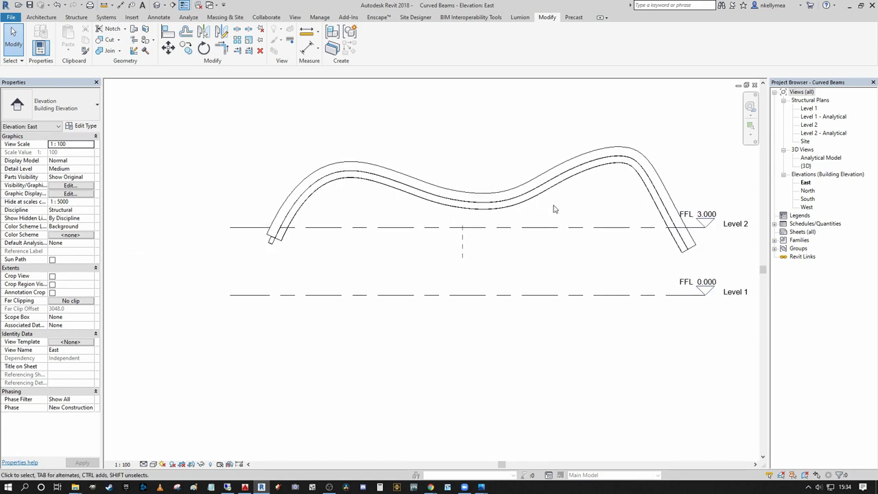
middle_click_drag(467, 199, 414, 189)
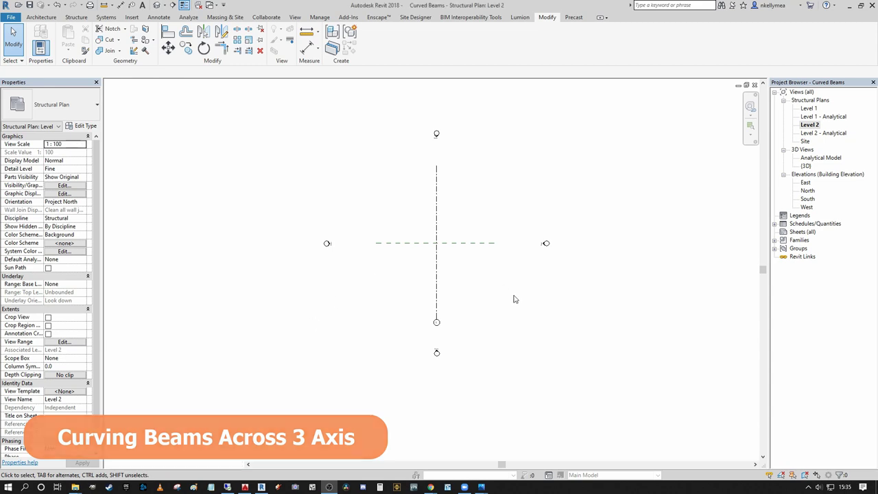
scroll(439, 255, "up", 2)
middle_click_drag(439, 254, 513, 253)
scroll(487, 287, "up", 1)
scroll(468, 310, "down", 2)
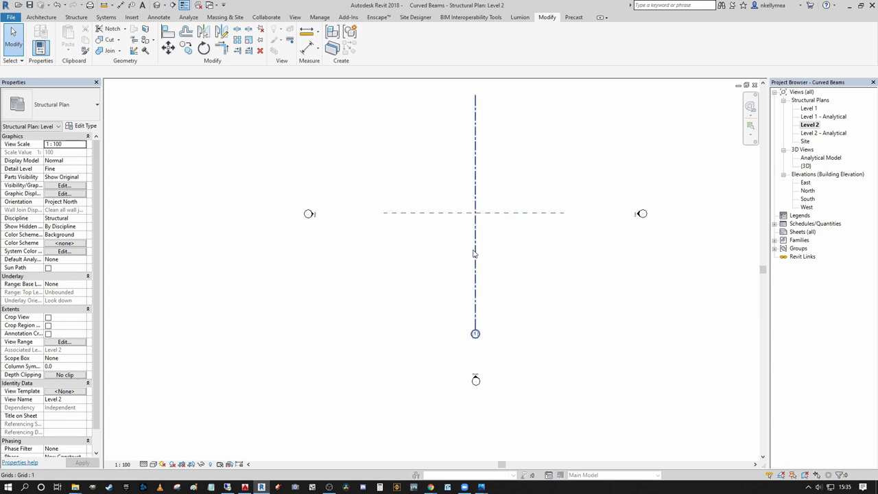
middle_click_drag(487, 217, 463, 255)
scroll(514, 209, "up", 2)
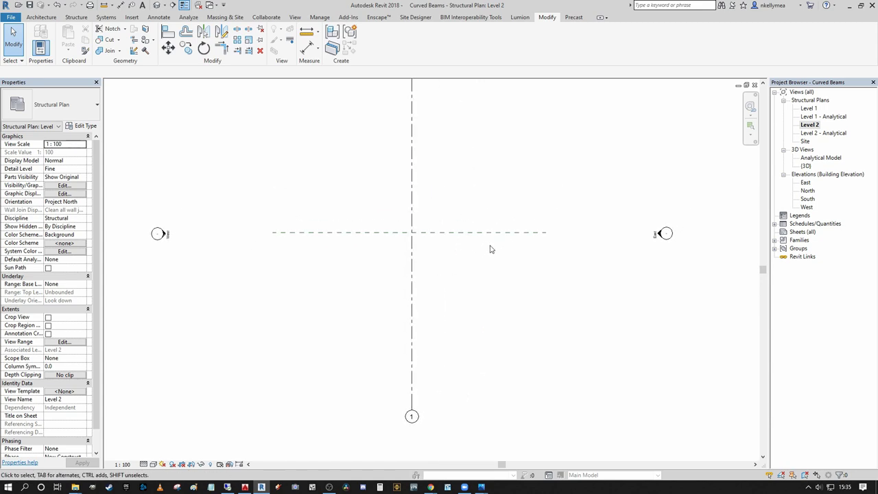
scroll(416, 251, "down", 2)
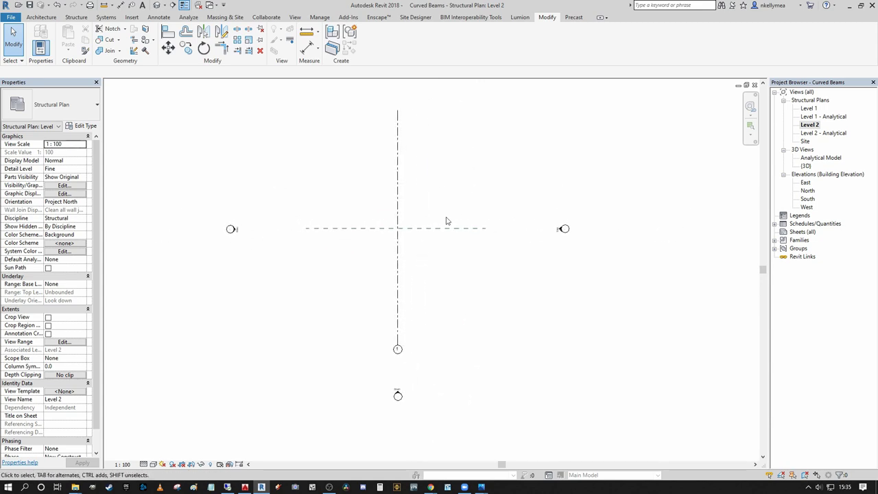
middle_click_drag(446, 220, 482, 211)
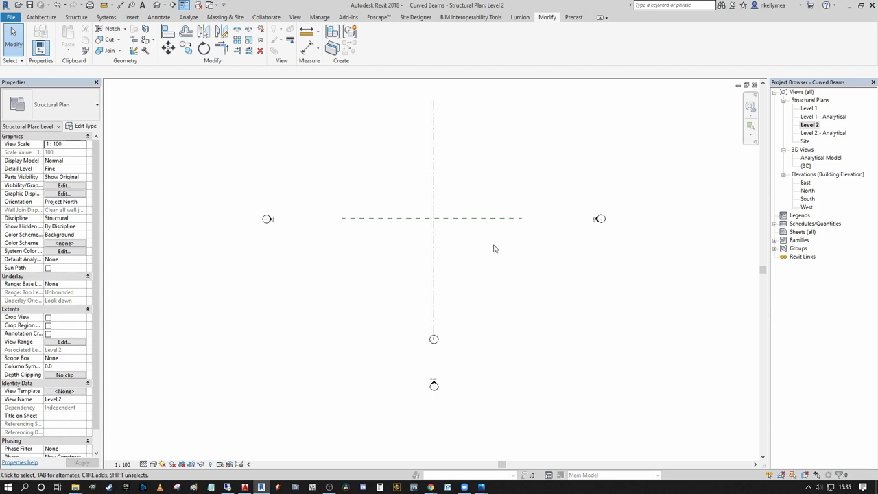
middle_click_drag(462, 241, 467, 265)
middle_click_drag(348, 265, 309, 226)
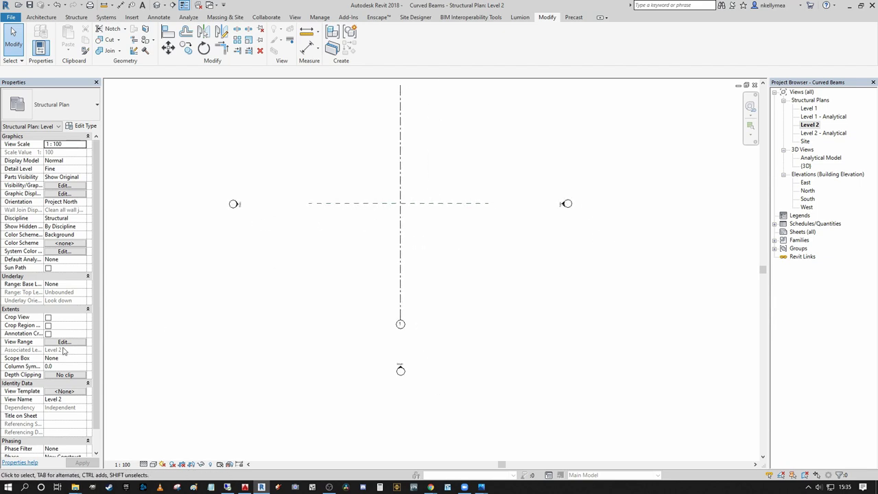
middle_click_drag(290, 324, 295, 344)
scroll(384, 240, "up", 3)
middle_click_drag(404, 256, 394, 323)
scroll(411, 289, "down", 4)
scroll(408, 291, "up", 3)
middle_click_drag(327, 216, 326, 216)
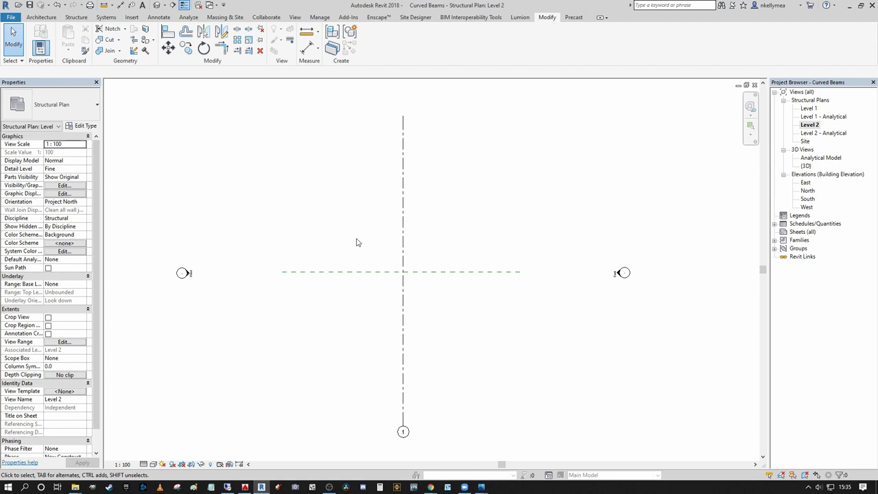
middle_click_drag(365, 241, 378, 241)
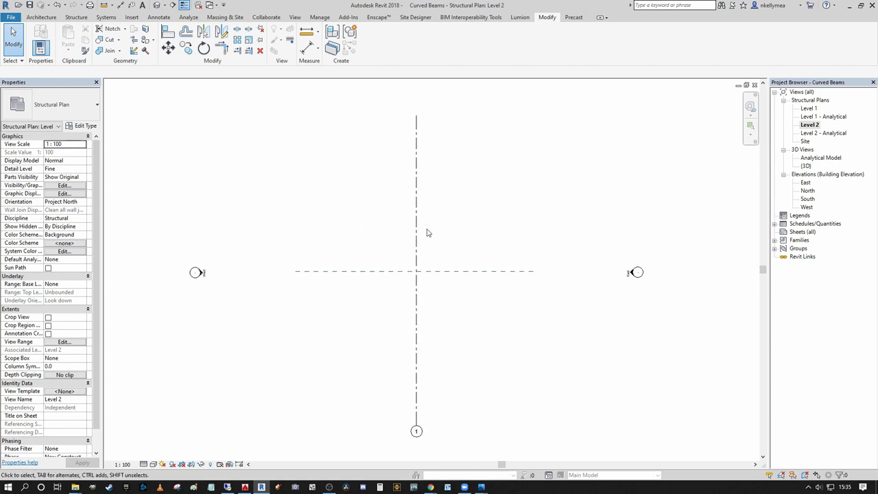
middle_click_drag(481, 314, 482, 311)
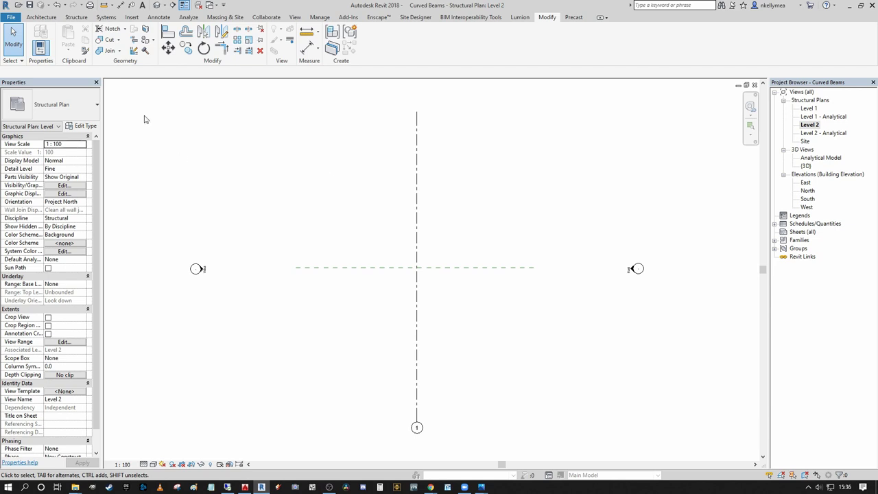
Step: Start a new in-place model component in the Generic Models category and name it BEAM
left_click(42, 17)
left_click(112, 56)
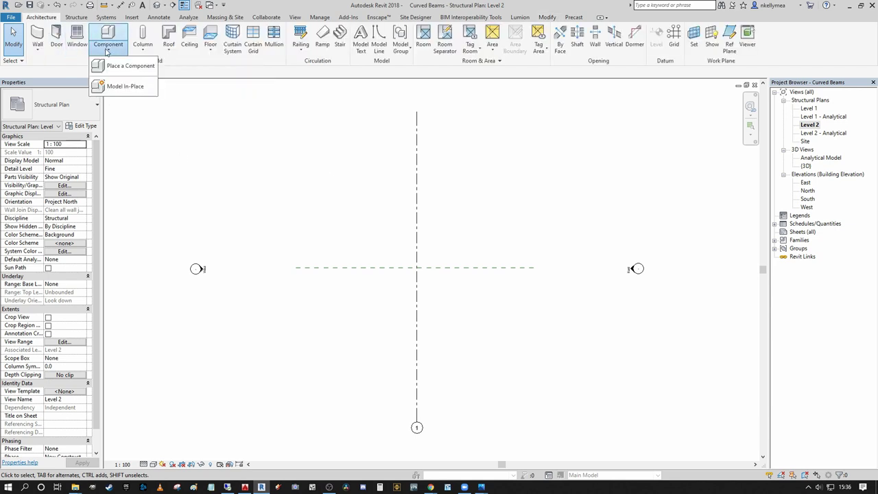
left_click(130, 88)
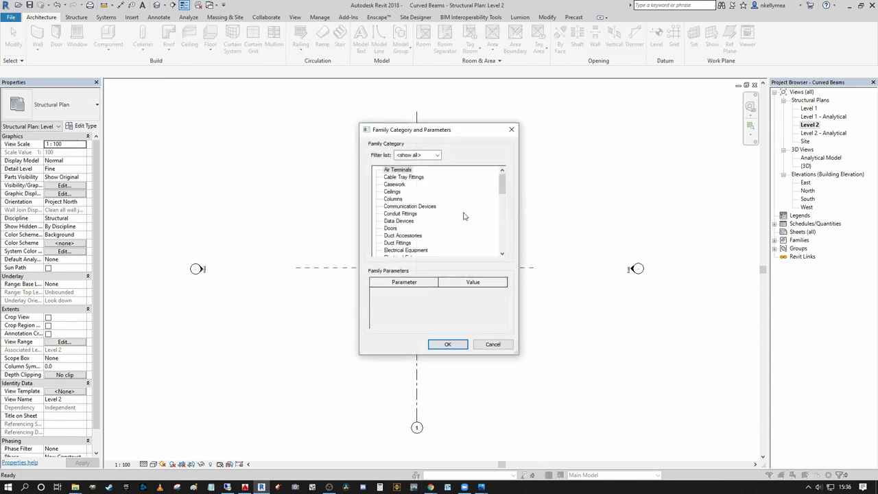
left_click_drag(501, 184, 501, 204)
left_click(409, 215)
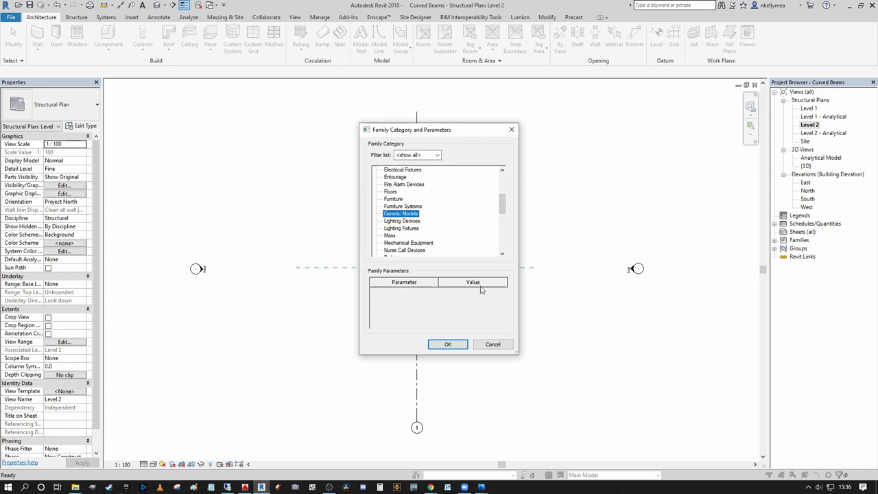
left_click(447, 344)
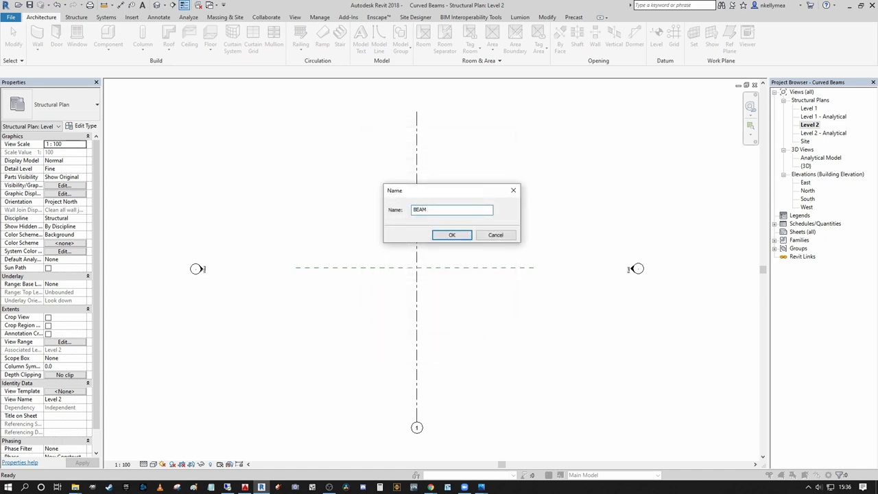
key("Return")
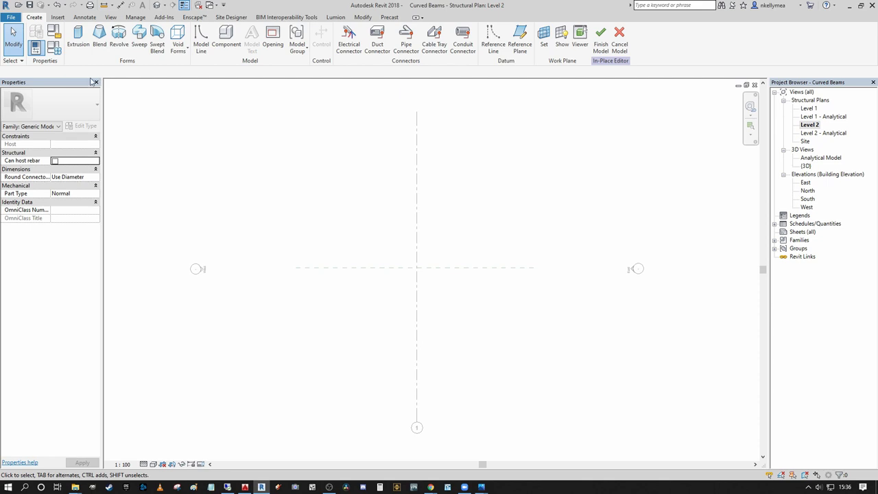
Step: Start a Revolve form and pick the horizontal reference plane crossing grid 1 as its axis line
left_click(120, 37)
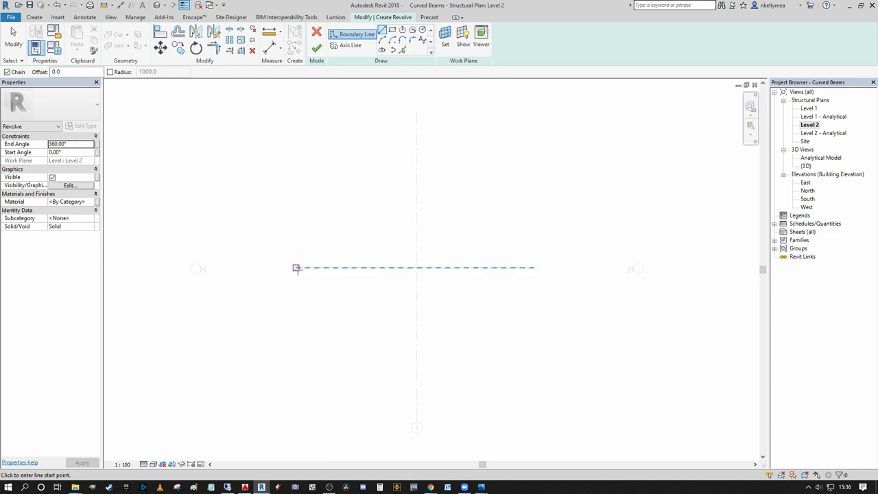
left_click(347, 45)
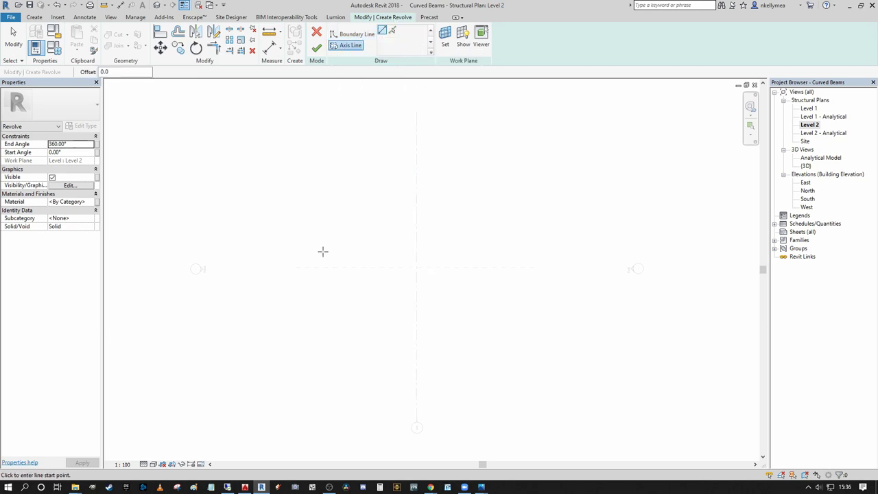
left_click(393, 31)
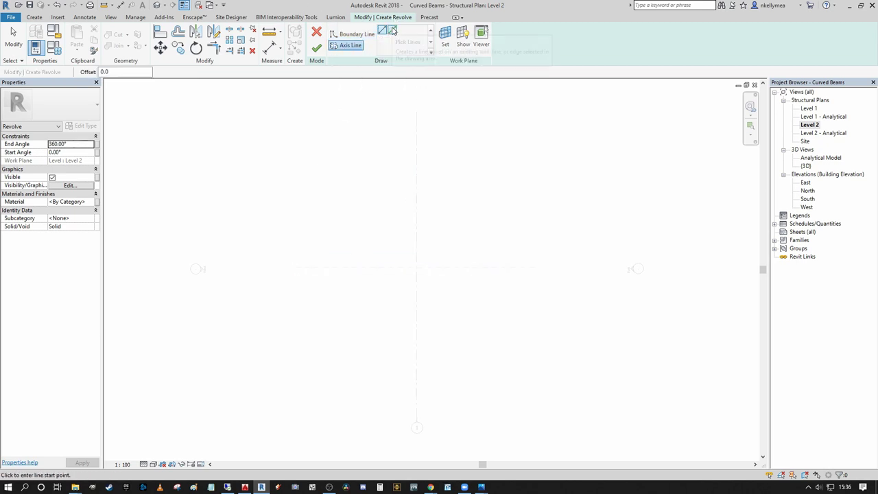
left_click(439, 273)
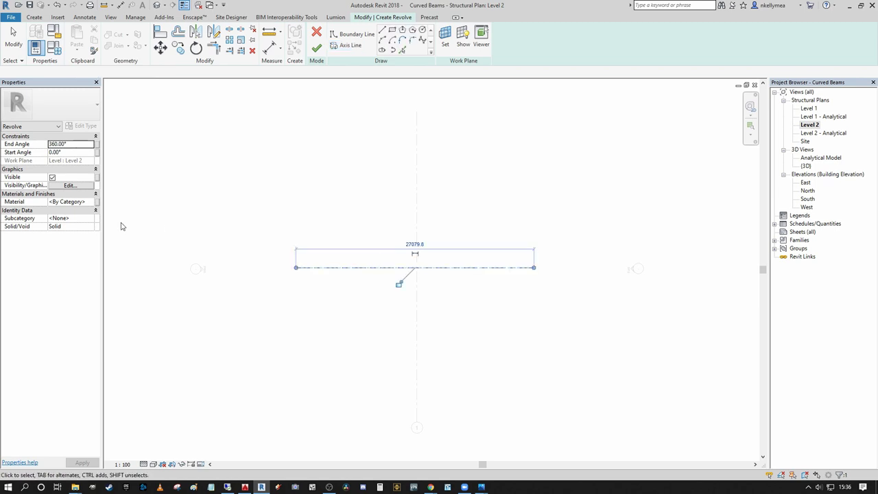
key("Escape")
scroll(402, 280, "up", 2)
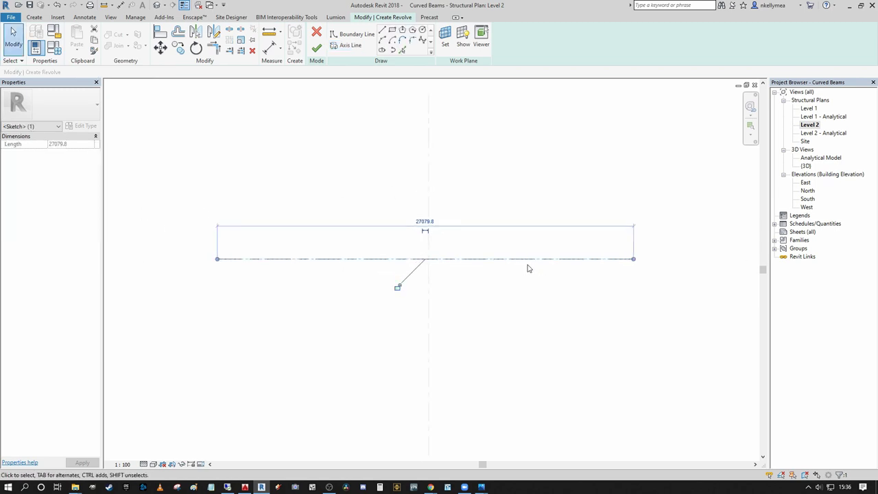
scroll(528, 268, "down", 2)
mouse_move(516, 262)
middle_mouse_down()
mouse_move(542, 261)
mouse_move(455, 319)
middle_mouse_up()
middle_click_drag(378, 222, 371, 220)
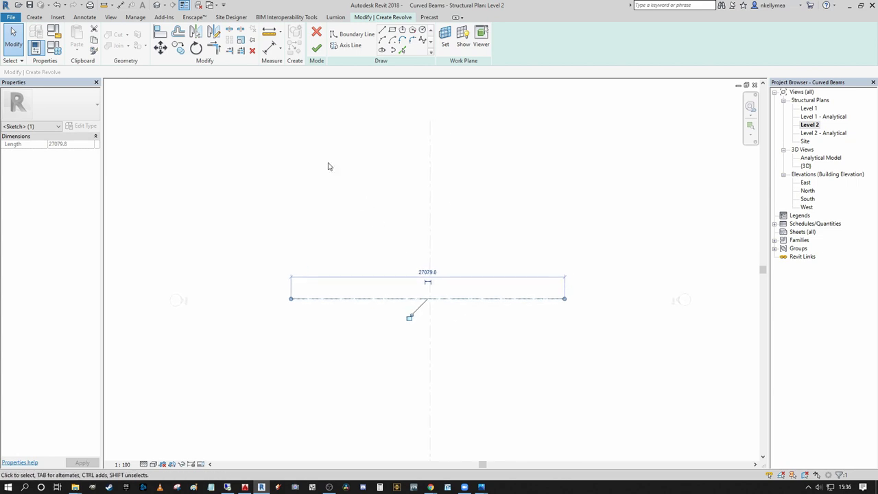
Step: Sketch a circular revolve boundary of 6000 mm radius, centred on grid 1 slightly above the axis line
left_click(422, 31)
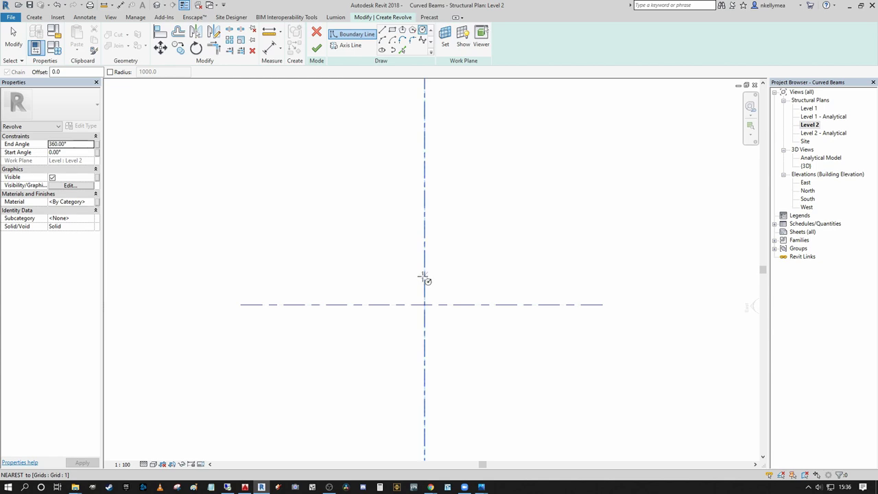
left_click(425, 277)
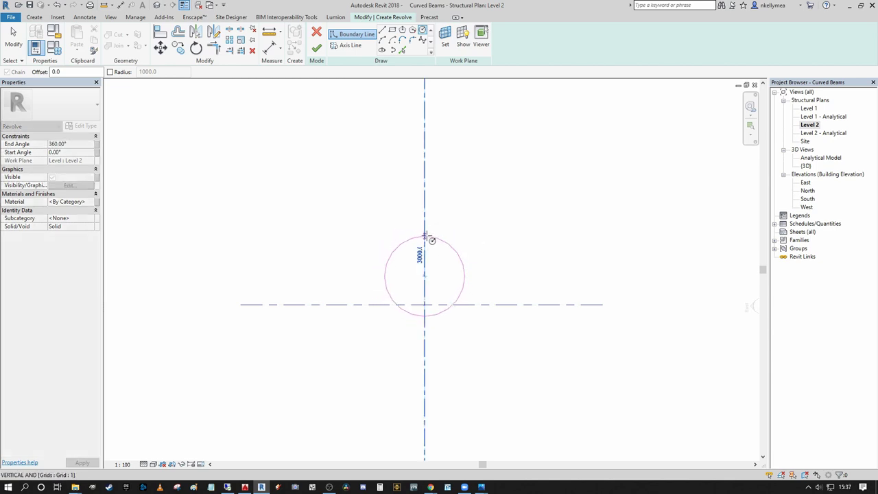
left_click(424, 196)
scroll(439, 193, "down", 3)
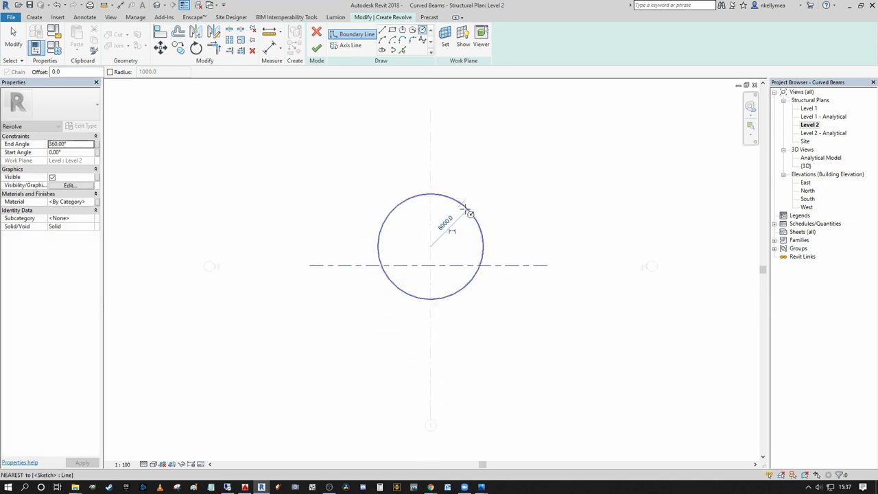
key("Escape")
key("Escape")
Step: Move the boundary circle up along grid 1 by its own radius so it sits clear of the axis line
left_click(481, 232)
scroll(488, 225, "up", 1)
left_click(160, 48)
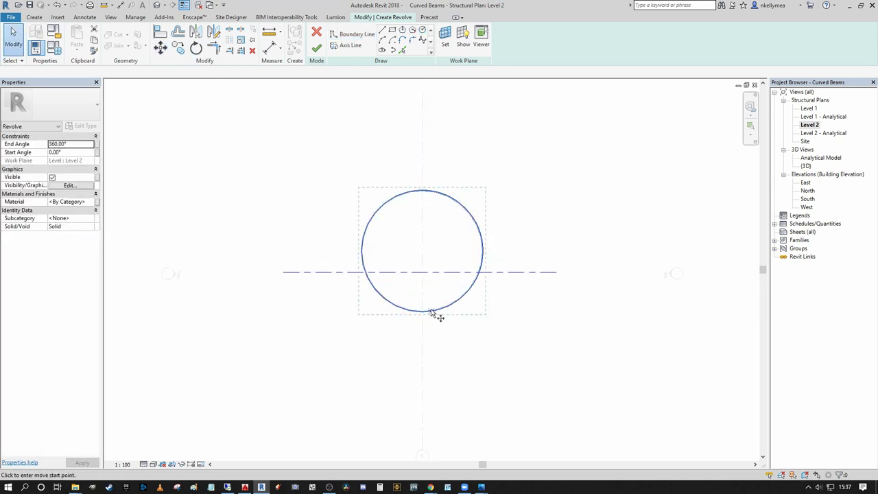
left_click(424, 312)
left_click(423, 252)
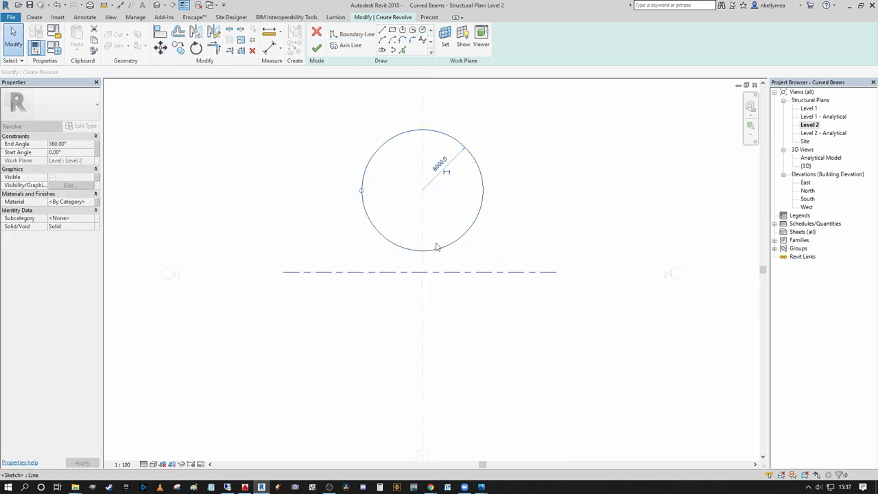
scroll(456, 252, "down", 1)
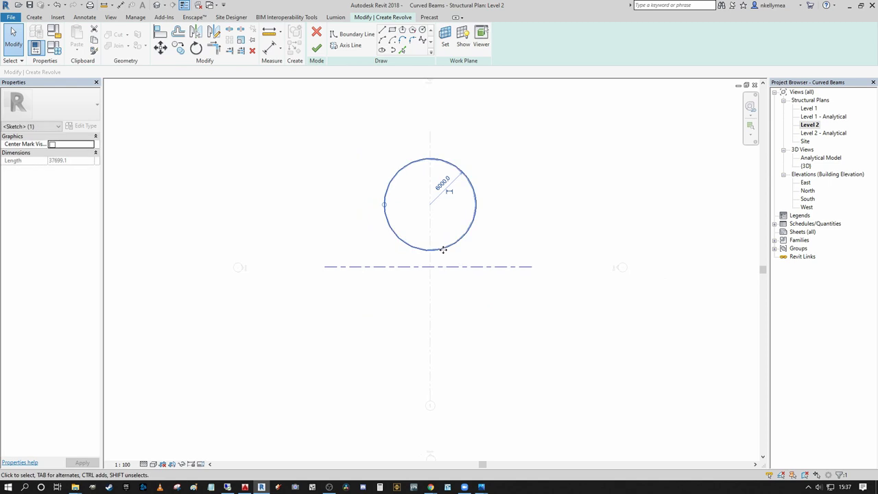
Step: Finish the revolve sketch and show the resulting solid in the default 3D view
left_click(317, 50)
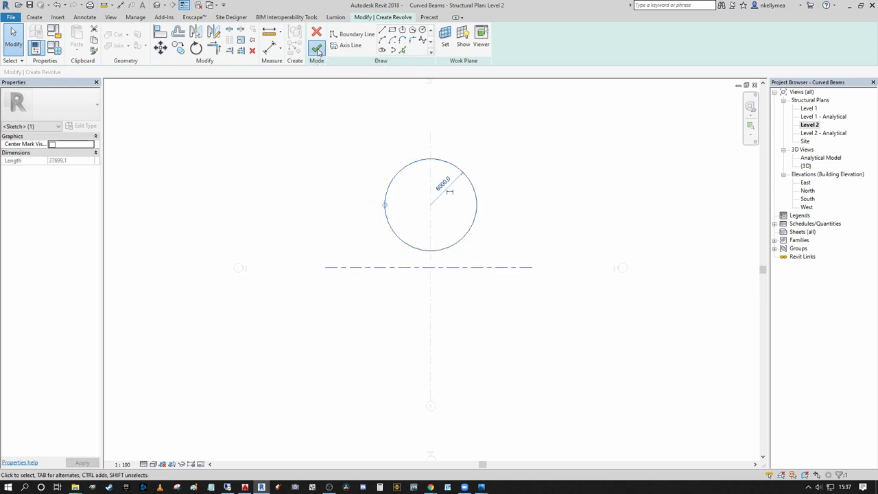
left_click(157, 5)
mouse_move(408, 182)
middle_mouse_down("shift")
mouse_move(529, 169)
mouse_move(339, 186)
mouse_move(529, 167)
mouse_move(641, 141)
mouse_move(478, 165)
mouse_move(405, 146)
mouse_move(490, 146)
mouse_move(521, 192)
mouse_move(555, 178)
middle_mouse_up("shift")
scroll(506, 160, "down", 1)
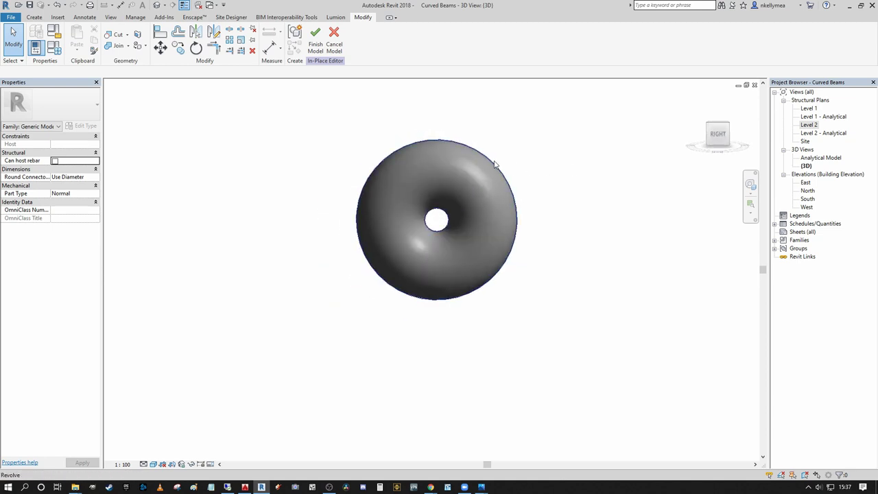
Step: Set the revolved solid's end angle to 300° and its start angle to 240°
left_click(511, 179)
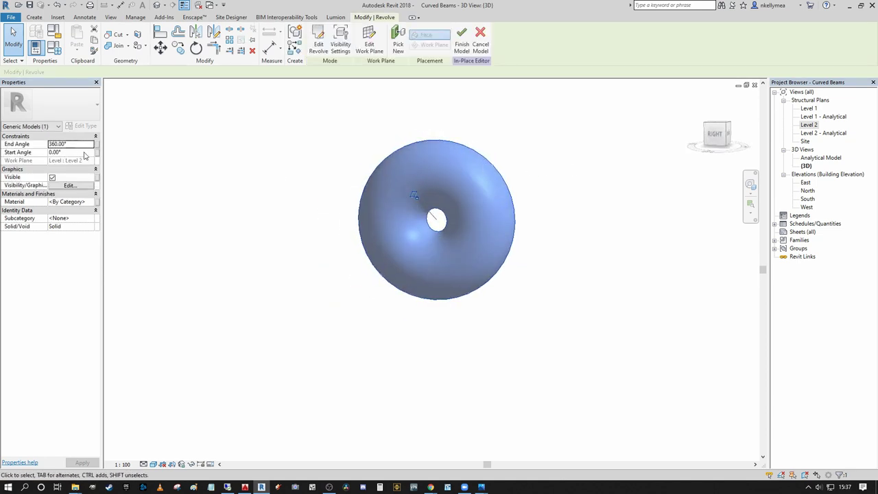
left_click(86, 143)
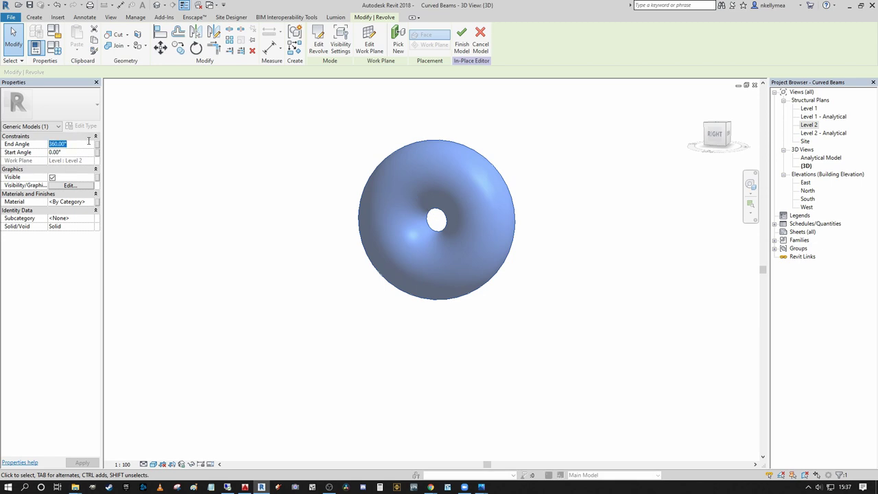
left_click(68, 152)
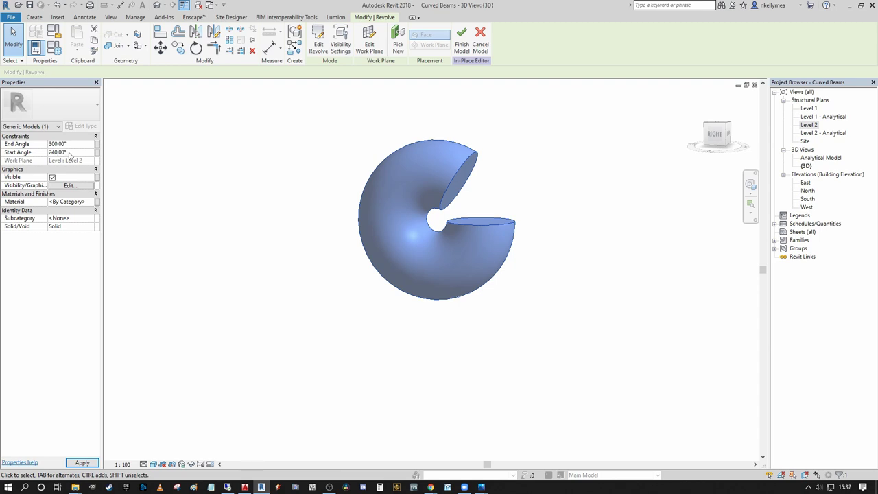
Step: Examine the revolved segment's curved outer surface and cut end faces from several sides
middle_click_drag(268, 190, 348, 204, "shift")
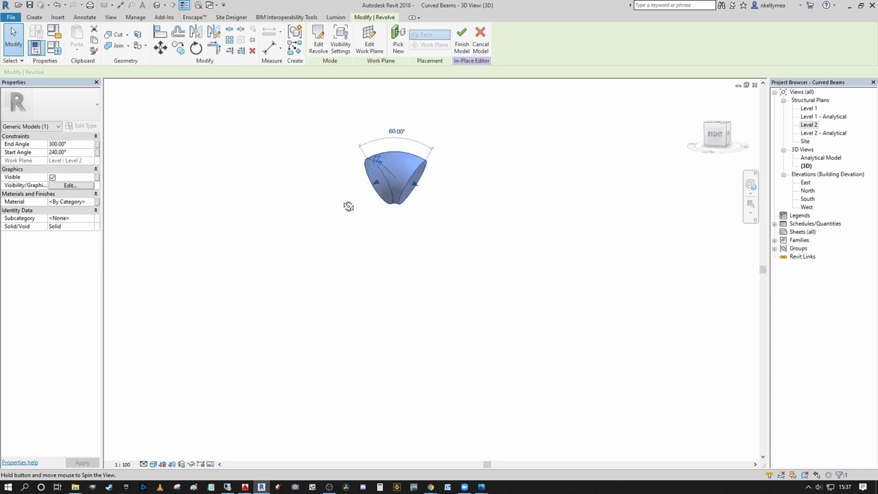
scroll(459, 139, "up", 2)
middle_click_drag(458, 140, 312, 150, "shift")
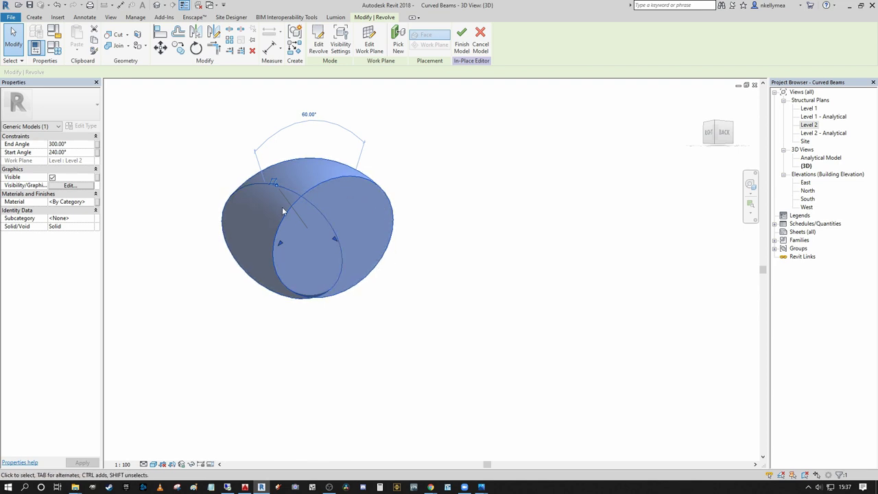
middle_click_drag(282, 207, 342, 264, "shift")
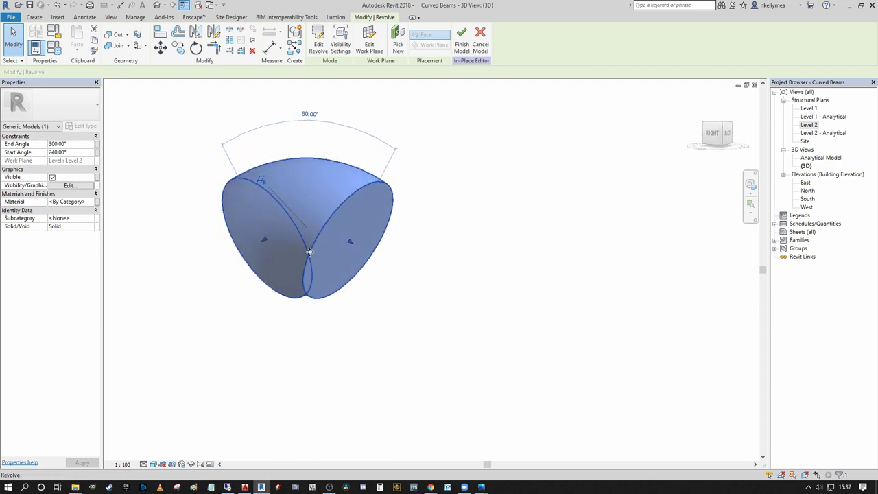
middle_click_drag(394, 231, 372, 236, "shift")
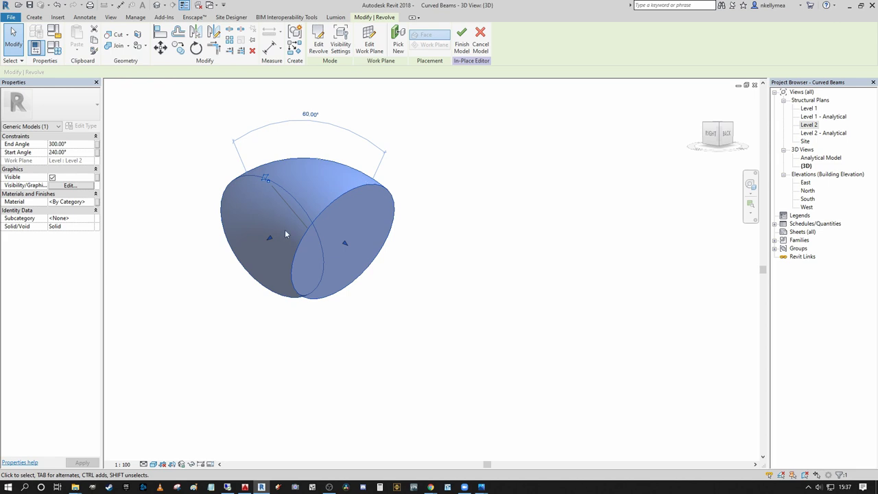
middle_click_drag(287, 234, 366, 231, "shift")
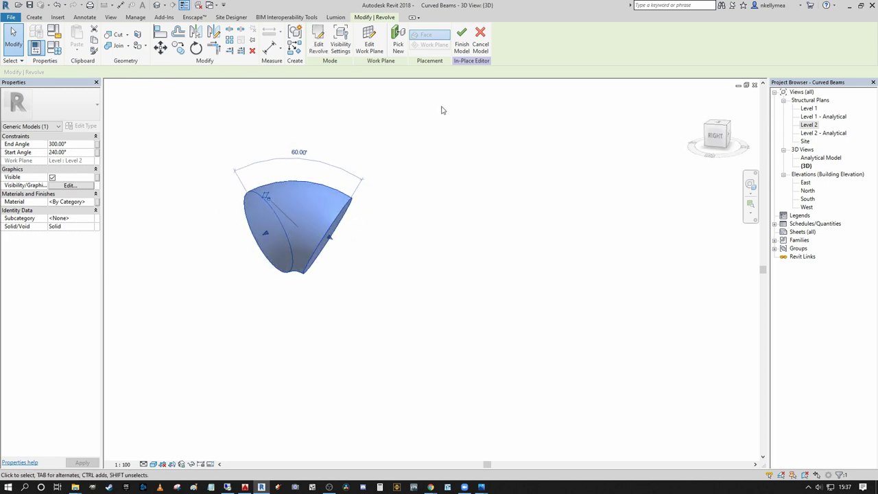
Step: Finish the in-place revolved model and open the Level 2 structural plan
left_click(462, 40)
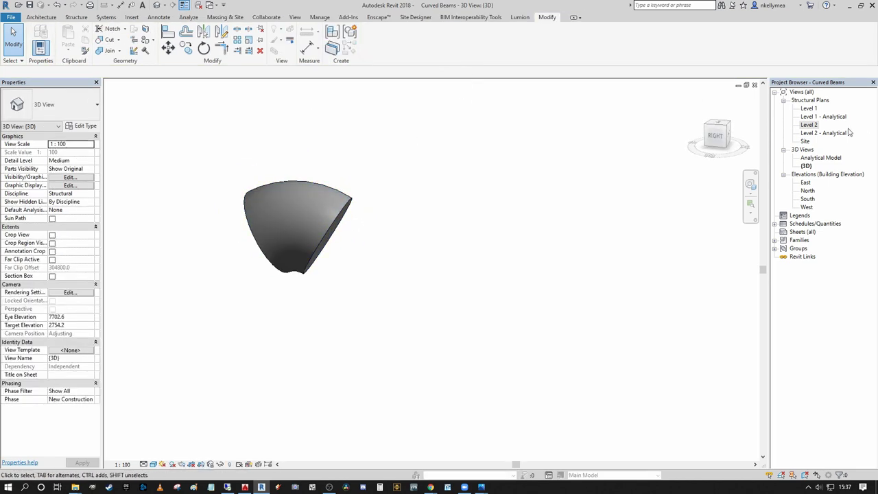
double_click(817, 125)
middle_click_drag(480, 210, 471, 230)
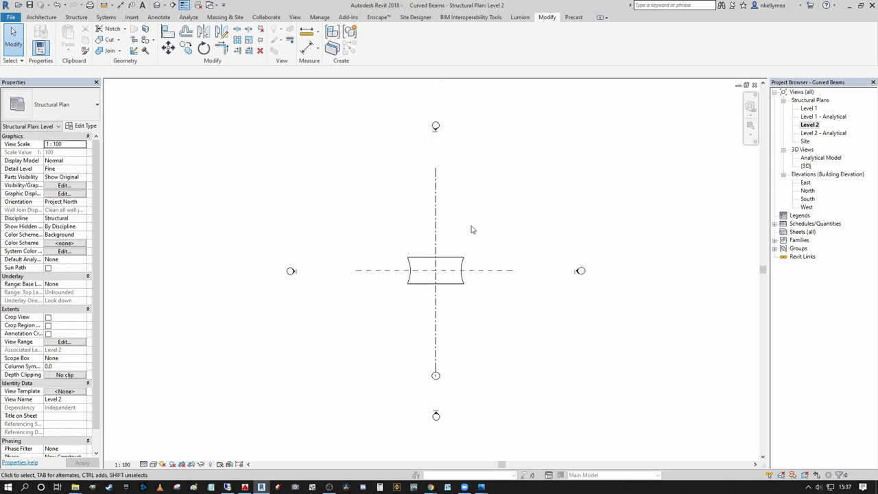
Step: Move the revolved solid straight up along grid 1 so its lower edge lies on the horizontal reference plane
scroll(472, 230, "up", 3)
left_click(464, 285)
scroll(465, 285, "up", 2)
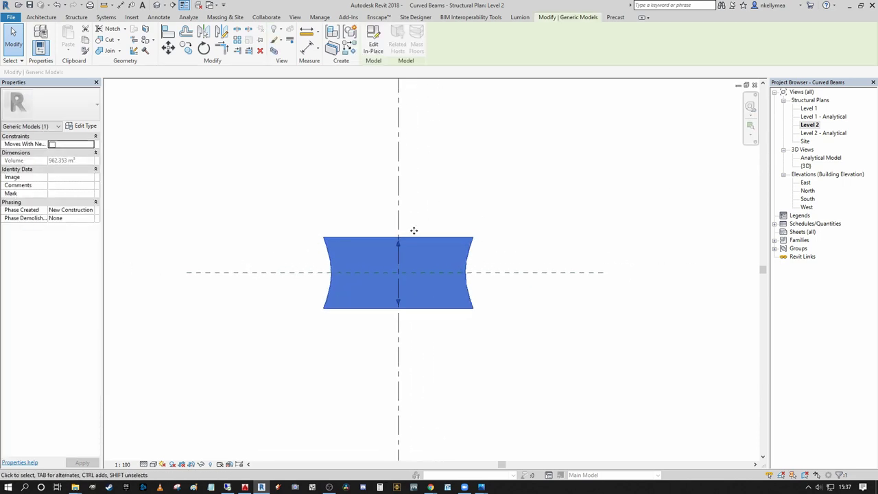
left_click(167, 48)
scroll(480, 302, "up", 1)
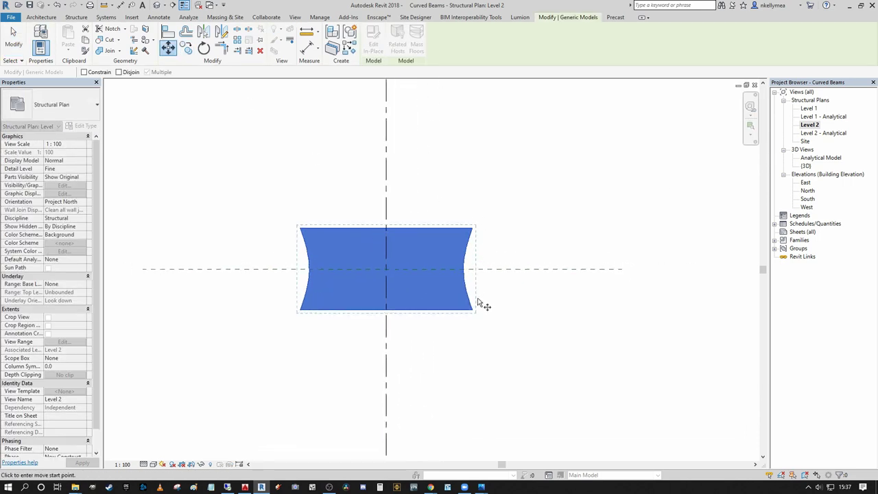
scroll(475, 316, "up", 4)
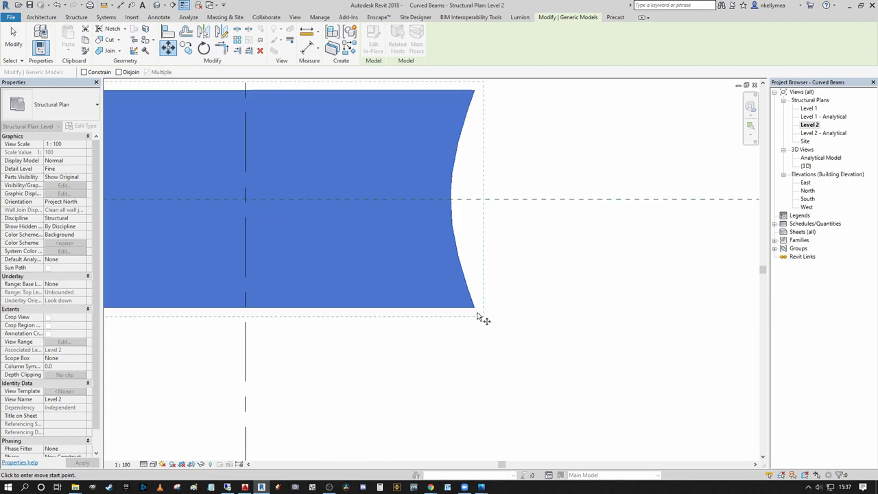
left_click(475, 311)
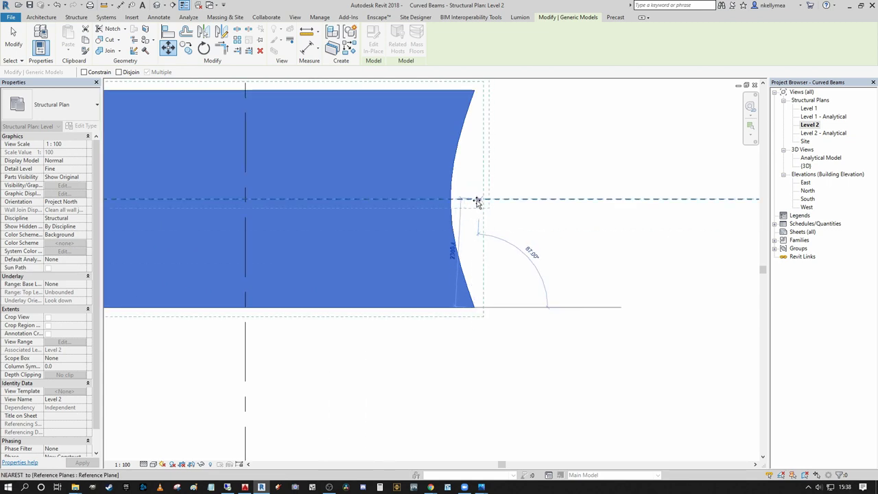
left_click(472, 199)
scroll(469, 249, "down", 6)
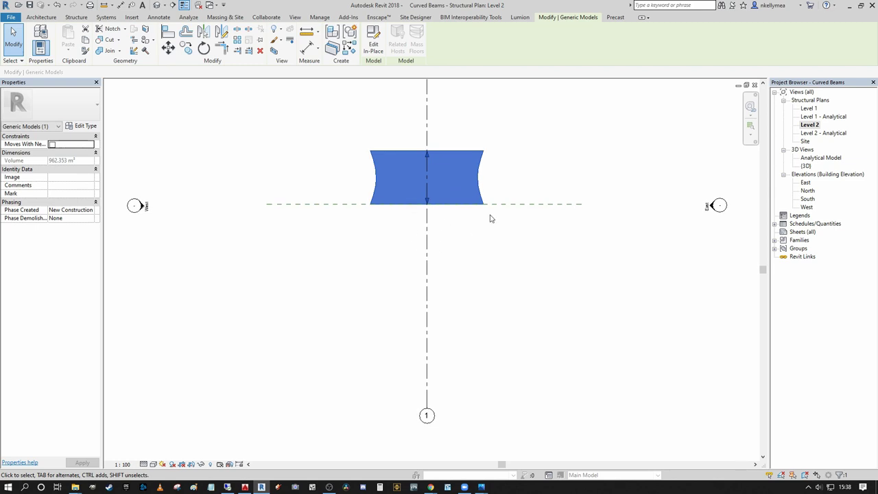
scroll(490, 217, "up", 4)
scroll(525, 226, "up", 1)
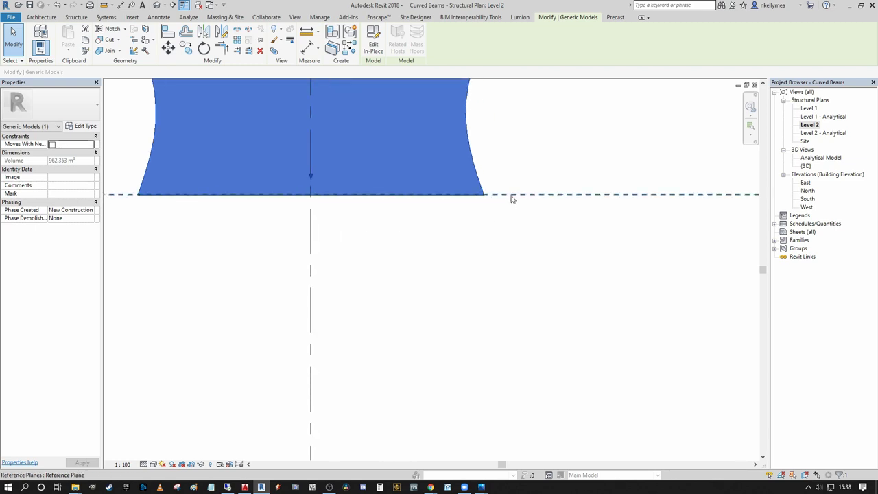
Step: Move the solid vertically another 50 mm so its lower edge clears the reference plane
scroll(519, 201, "down", 1)
middle_click_drag(519, 201, 488, 288)
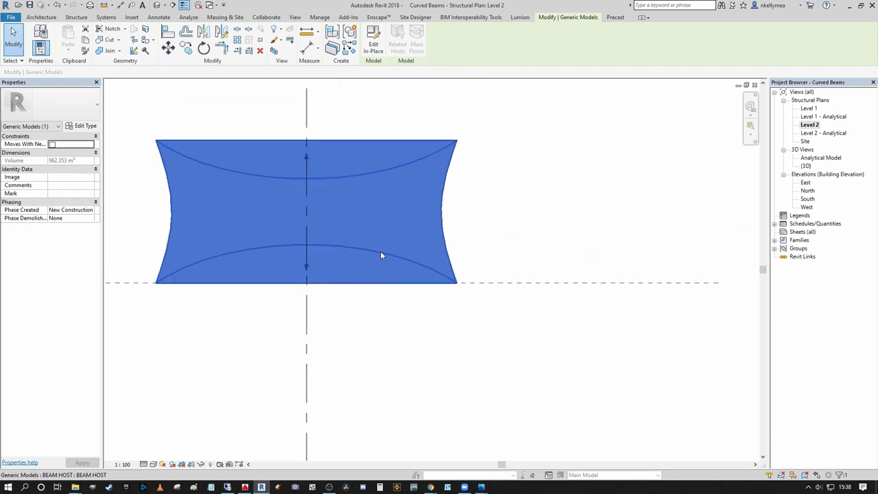
left_click(170, 48)
scroll(495, 223, "up", 3)
left_click(482, 281)
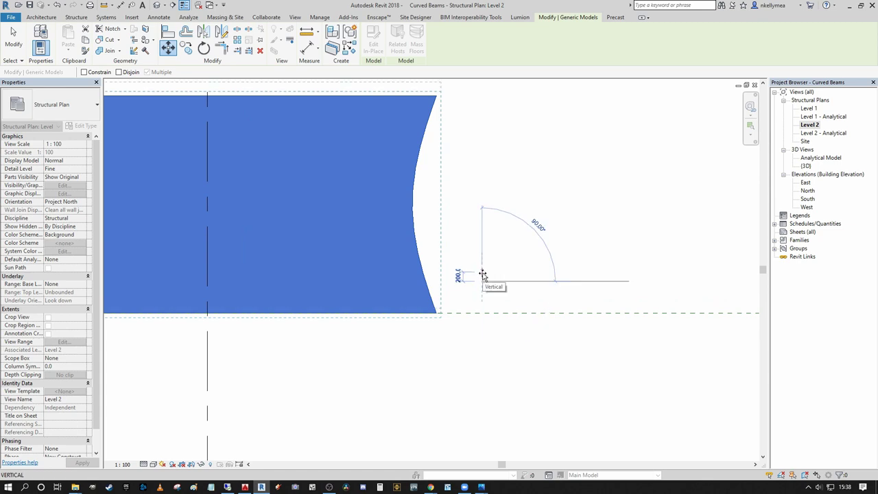
type("50")
key("Return")
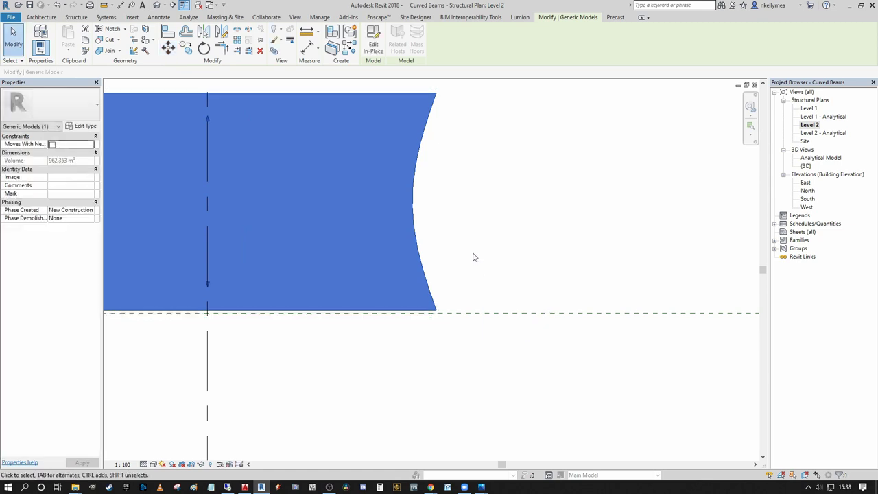
Step: Mirror a copy of the solid about the horizontal reference plane
scroll(420, 203, "down", 3)
key("m")
key("m")
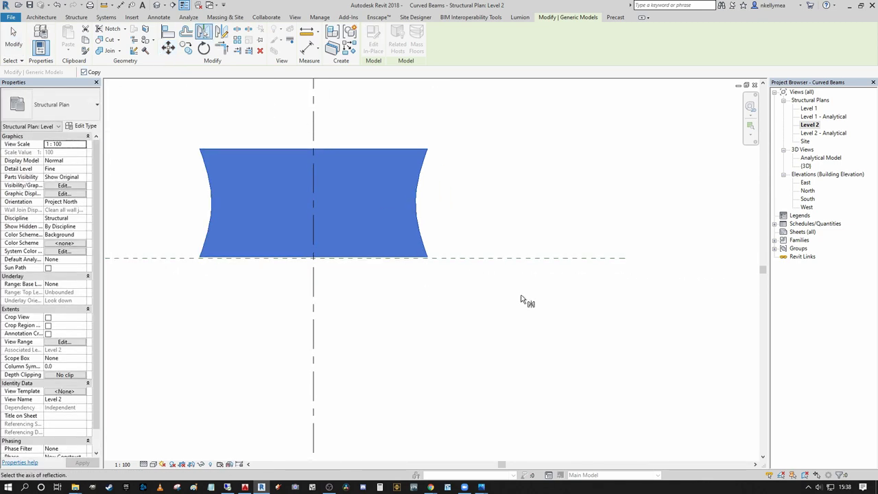
left_click(471, 258)
scroll(471, 259, "down", 3)
middle_click_drag(477, 269, 463, 250)
left_click(392, 329)
middle_click_drag(392, 330, 424, 293)
Step: Open the default 3D view and examine how the two mirrored solids meet
left_click(157, 7)
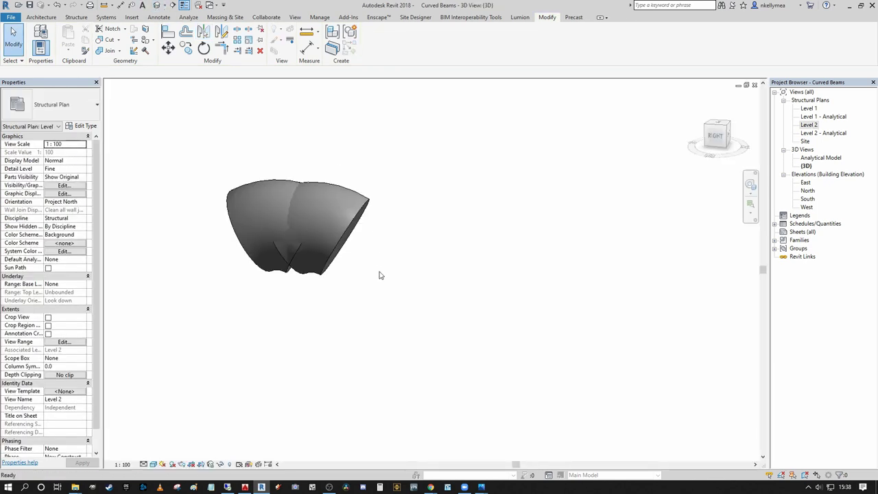
middle_click_drag(378, 275, 224, 259, "shift")
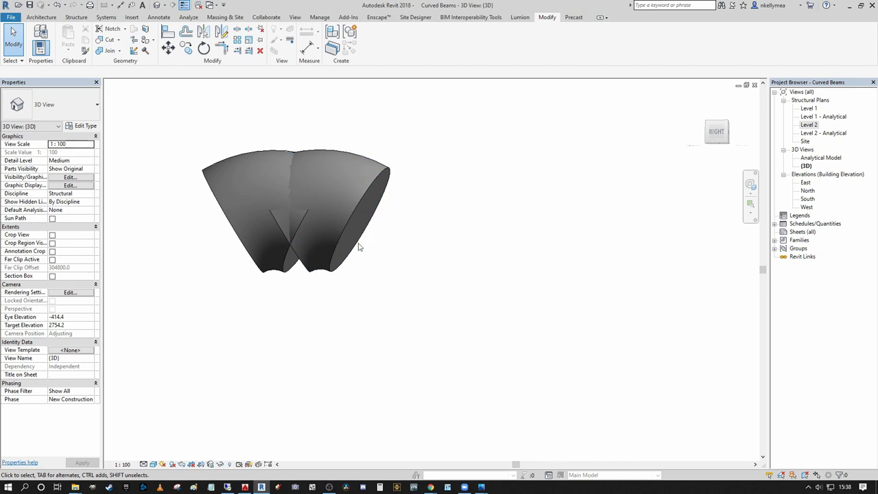
scroll(343, 251, "down", 3)
scroll(222, 190, "down", 1)
scroll(392, 232, "down", 1)
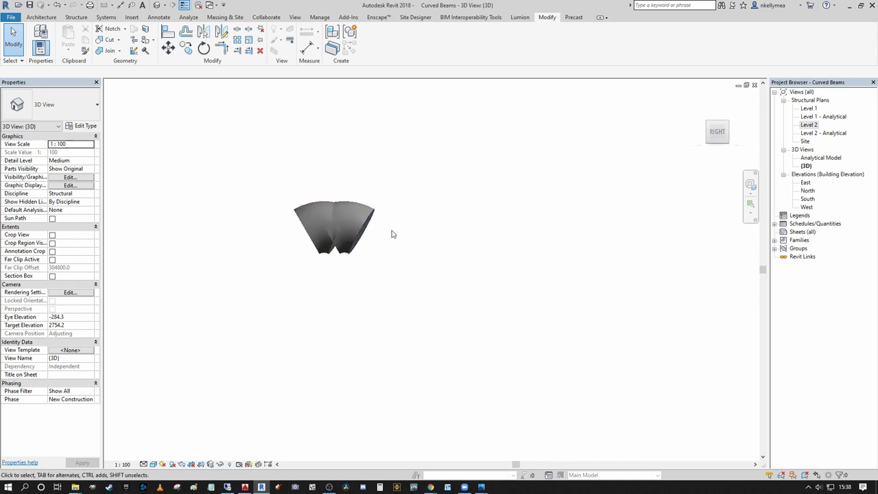
Step: Orient the 3D view to the Right side and move the right-hand solid horizontally away from its mirrored twin
left_click(375, 219)
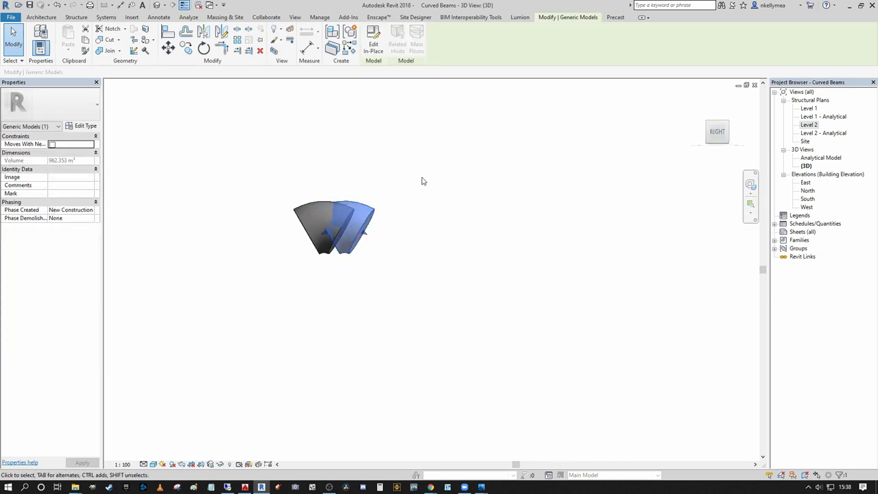
left_click(719, 133)
key("m")
key("v")
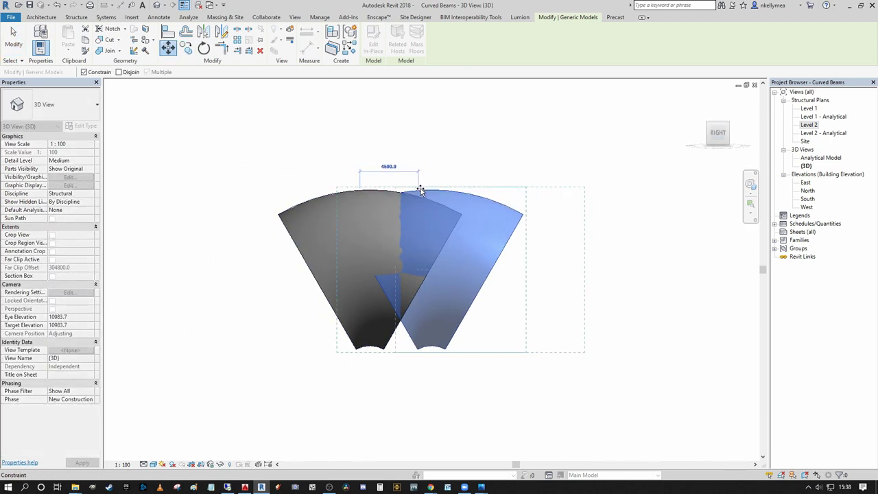
left_click(486, 190)
Step: Move the left-hand solid horizontally the opposite way so the two solids no longer overlap
left_click(413, 266)
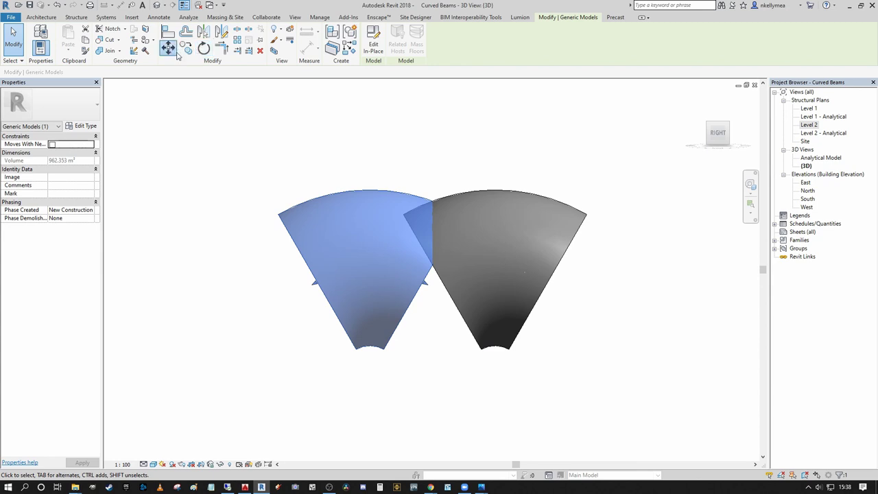
left_click(168, 48)
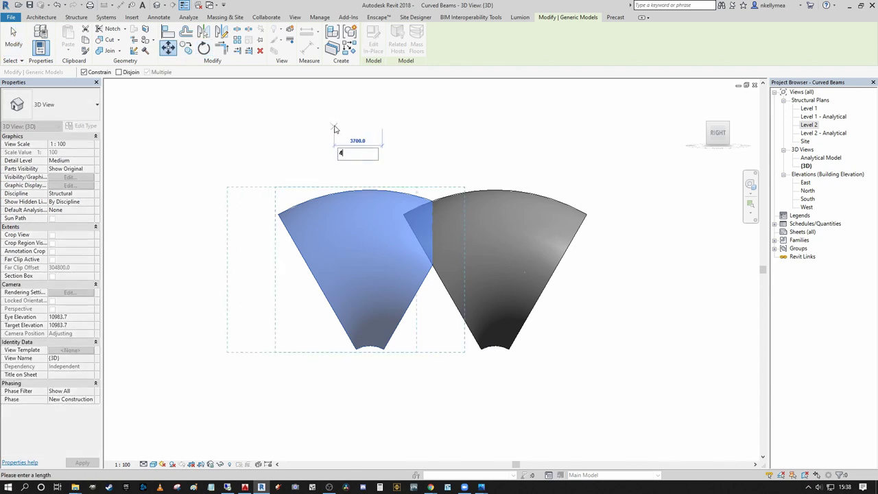
key("Return")
left_click(354, 127)
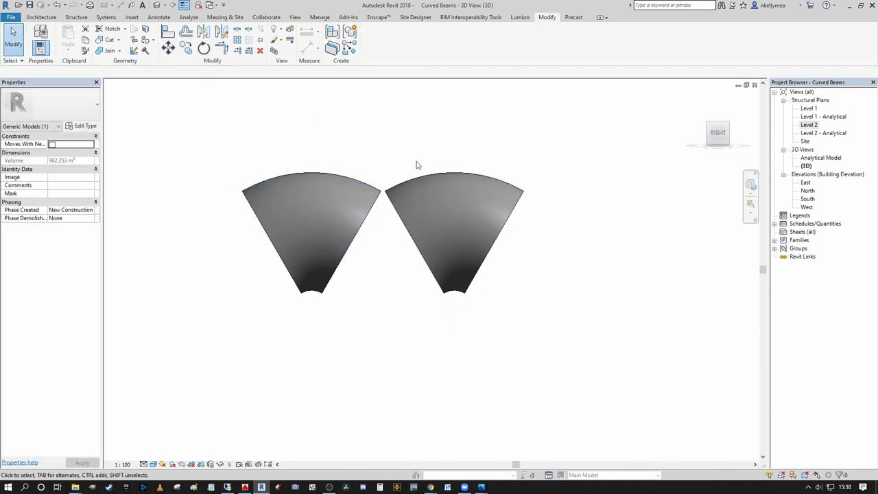
middle_click_drag(417, 165, 350, 291, "shift")
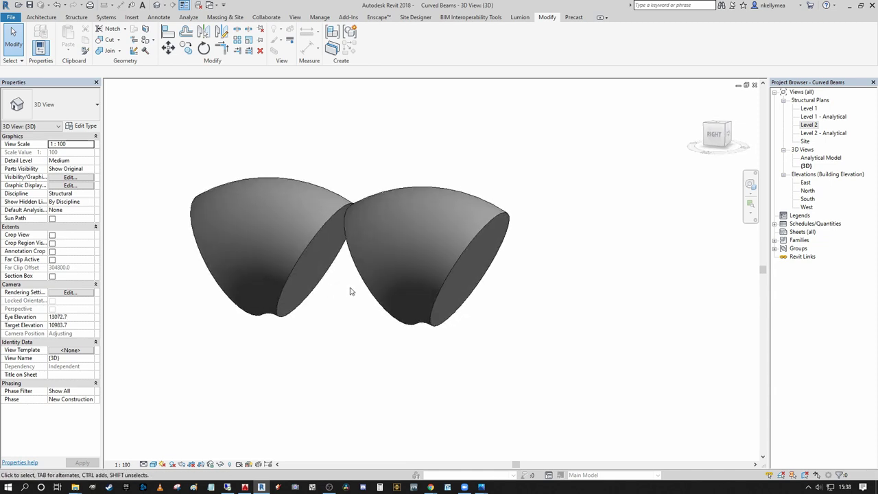
Step: Change the 3D view's visual style to Wireframe
left_click(154, 465)
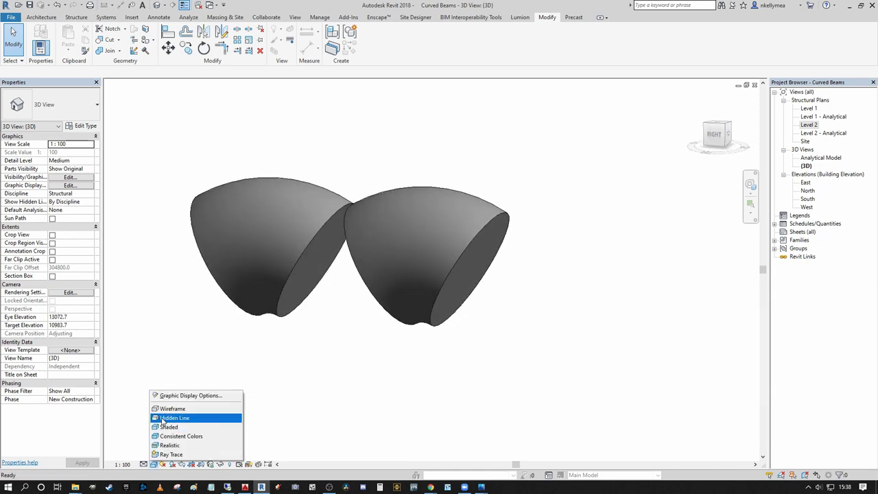
left_click(180, 410)
scroll(304, 362, "up", 2)
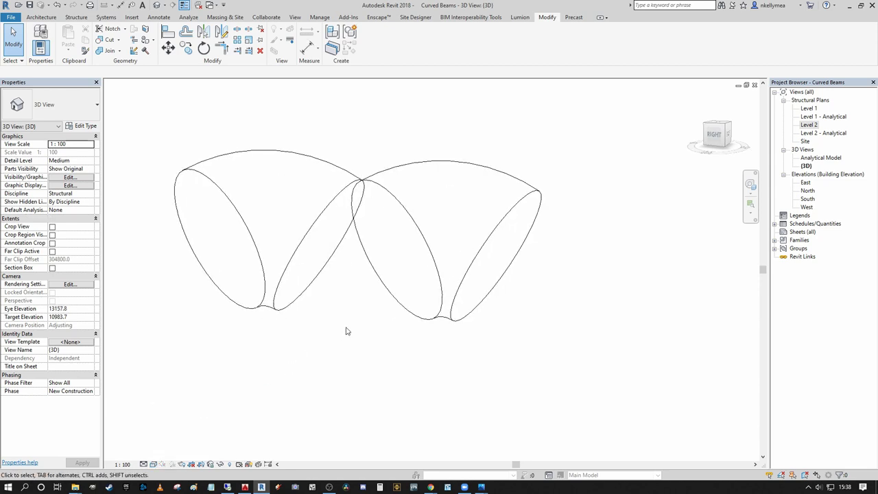
Step: Start placing a UB127x76x13 universal beam with the Pick Lines method
key("b")
key("m")
middle_click_drag(372, 321, 396, 320)
left_click(58, 104)
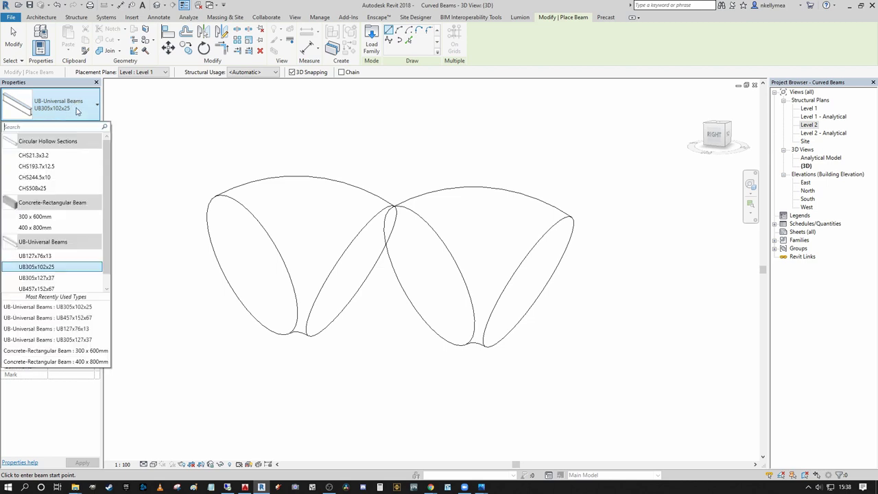
left_click(51, 258)
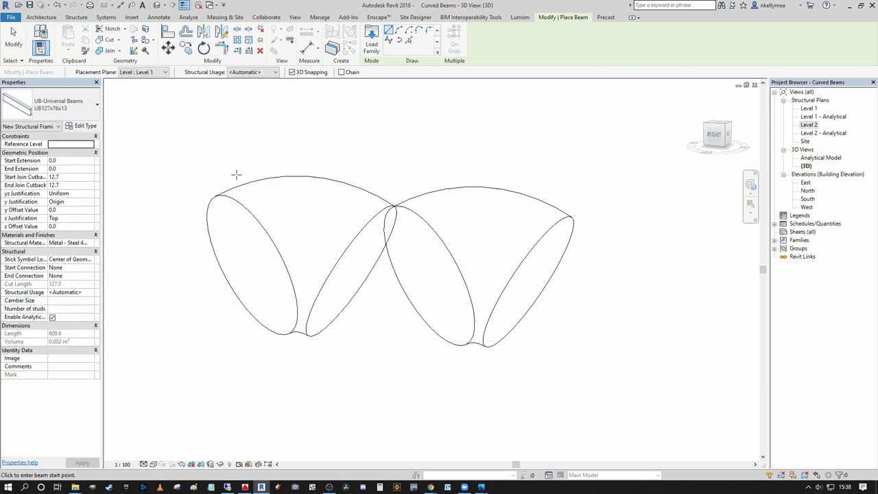
left_click(410, 41)
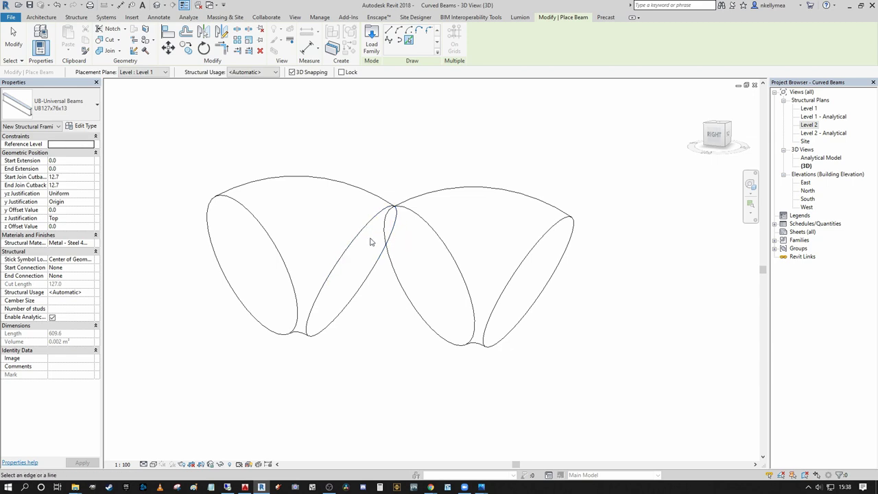
Step: Place a curved beam along the upper arc of each of the two facing end faces where the solids meet
mouse_move(370, 240)
middle_mouse_down("shift")
mouse_move(330, 210)
mouse_move(347, 248)
mouse_move(365, 236)
middle_mouse_up("shift")
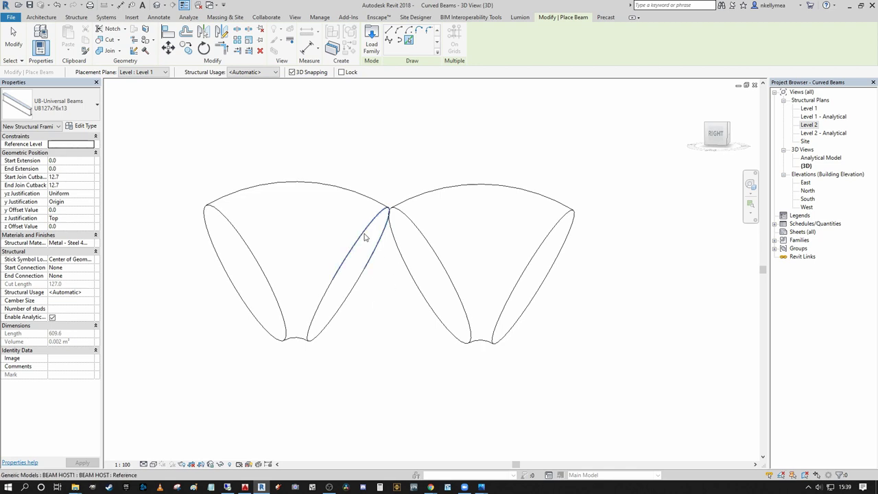
left_click(364, 237)
middle_click_drag(364, 237, 466, 245, "shift")
left_click(339, 251)
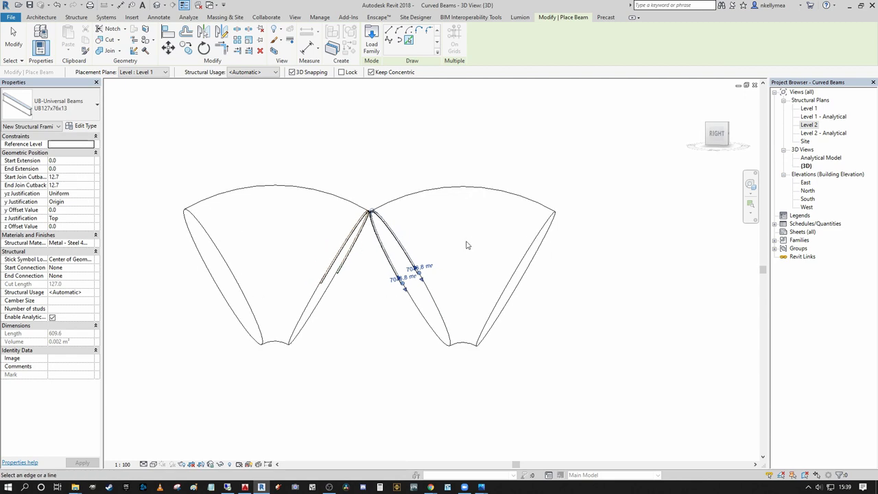
scroll(374, 155, "up", 8)
key("Escape")
key("Escape")
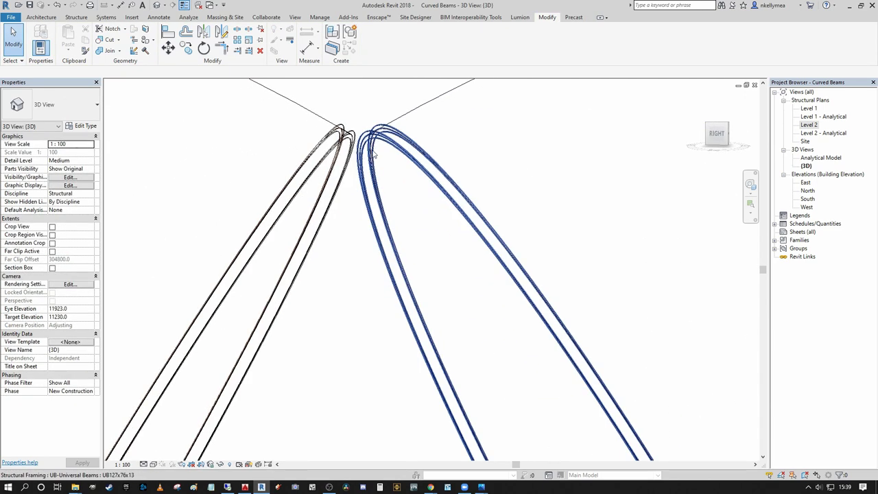
Step: Change both curved beams to the UB457x152x67 universal beam type
left_click(374, 155)
middle_click_drag(374, 154, 377, 181, "shift")
left_click(357, 161, "ctrl")
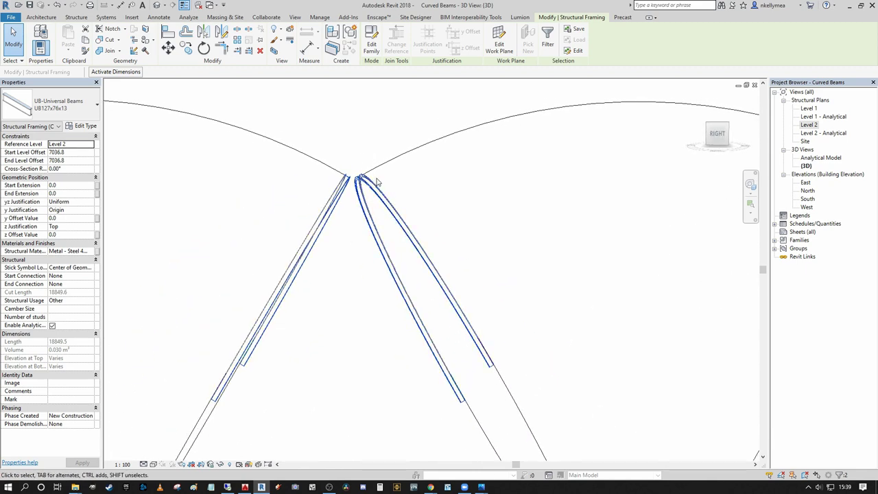
scroll(361, 194, "up", 2)
scroll(336, 199, "down", 1)
left_click(81, 105)
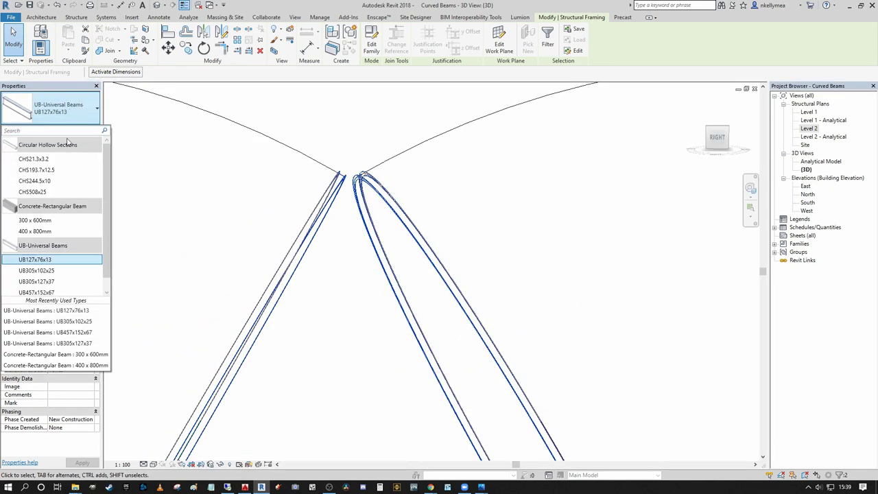
left_click(37, 287)
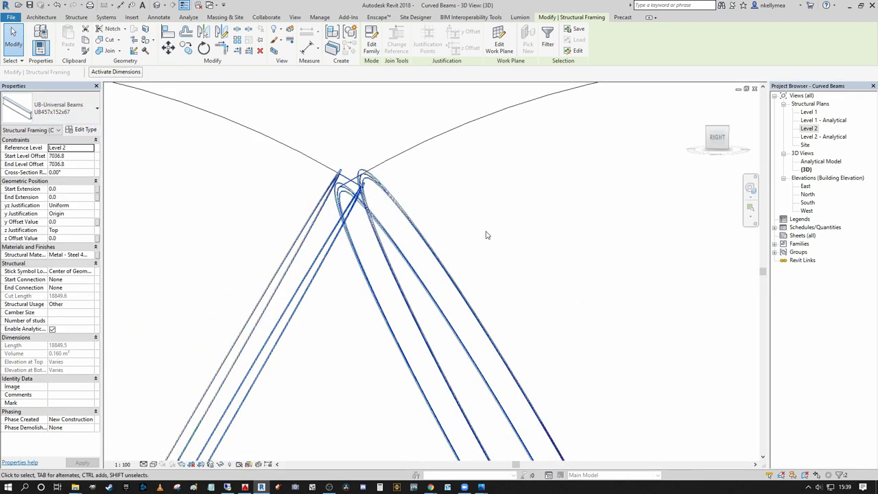
Step: Set the cross-section rotation of both curved beams to 90°
middle_click_drag(488, 236, 433, 220, "shift")
scroll(429, 220, "down", 3)
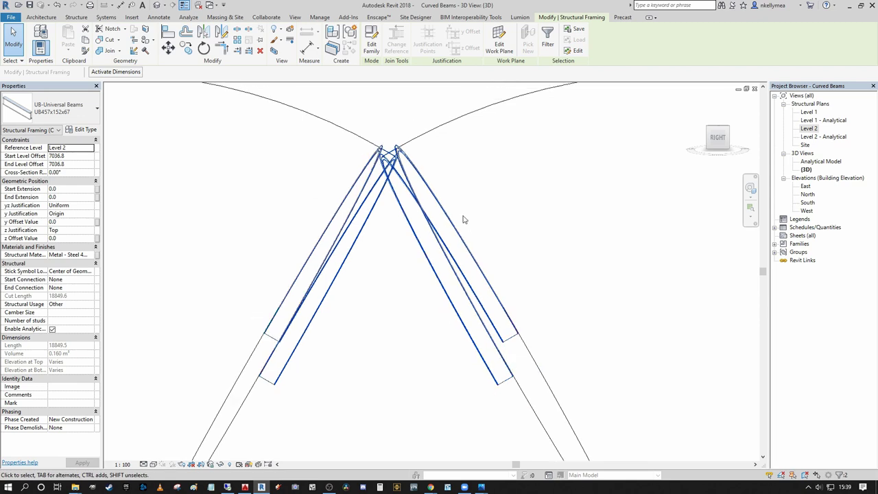
middle_click_drag(437, 223, 365, 133, "shift")
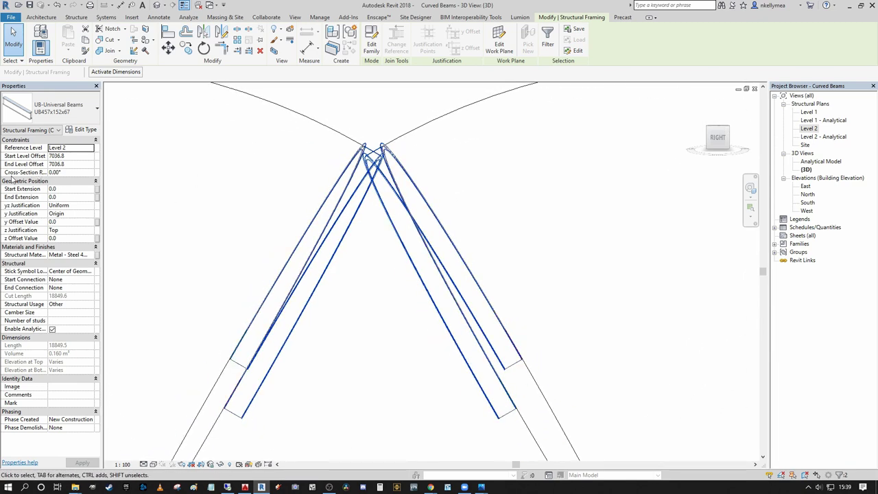
left_click(90, 173)
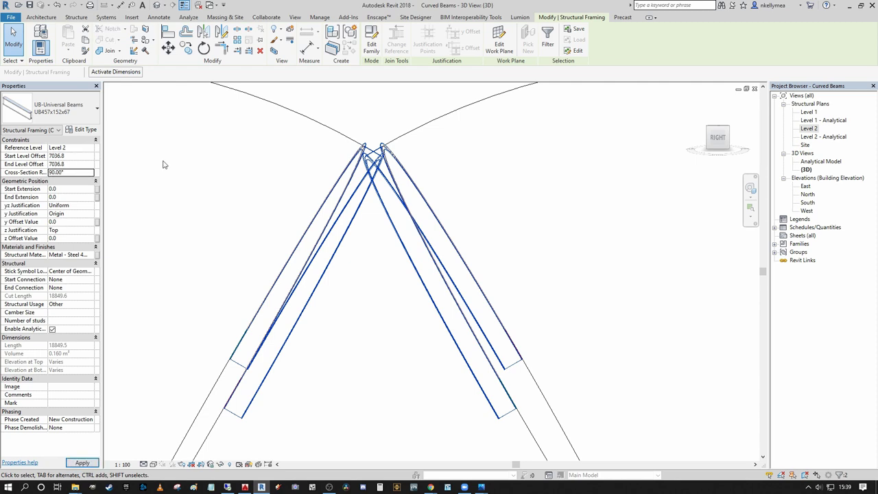
key("Return")
scroll(383, 116, "down", 5)
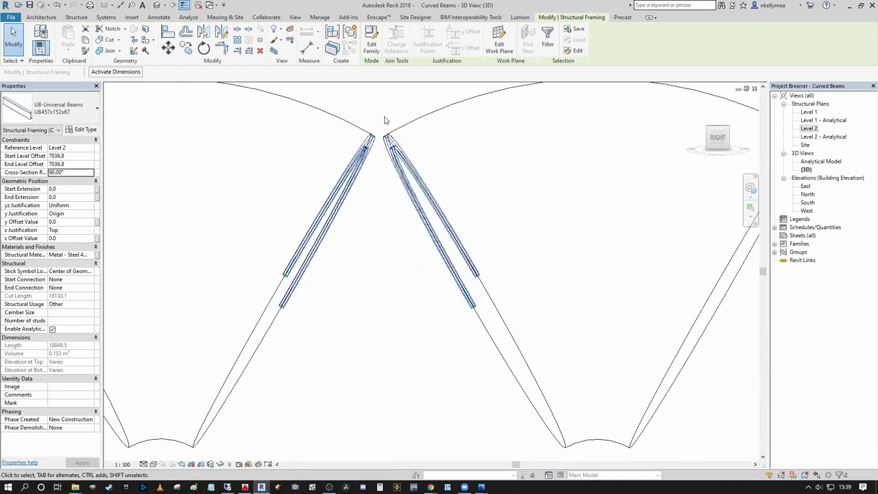
left_click(403, 220)
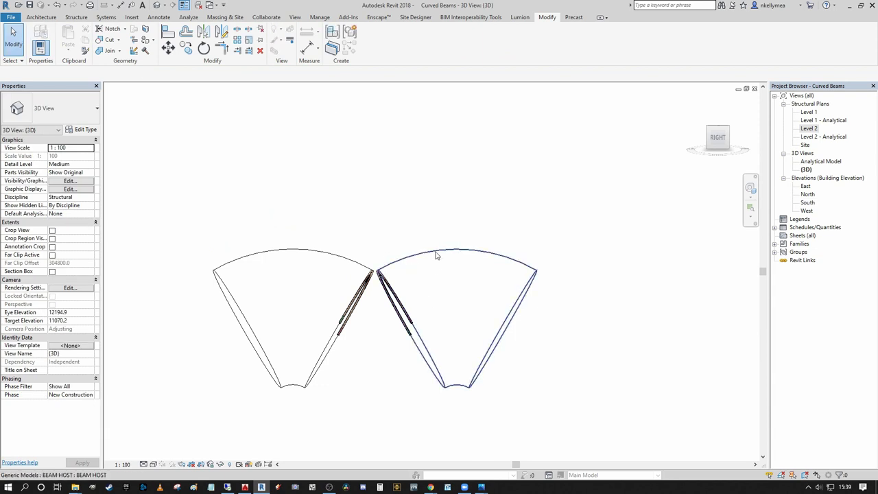
left_click(436, 251)
scroll(374, 273, "up", 2)
left_click(168, 48)
scroll(375, 184, "up", 3)
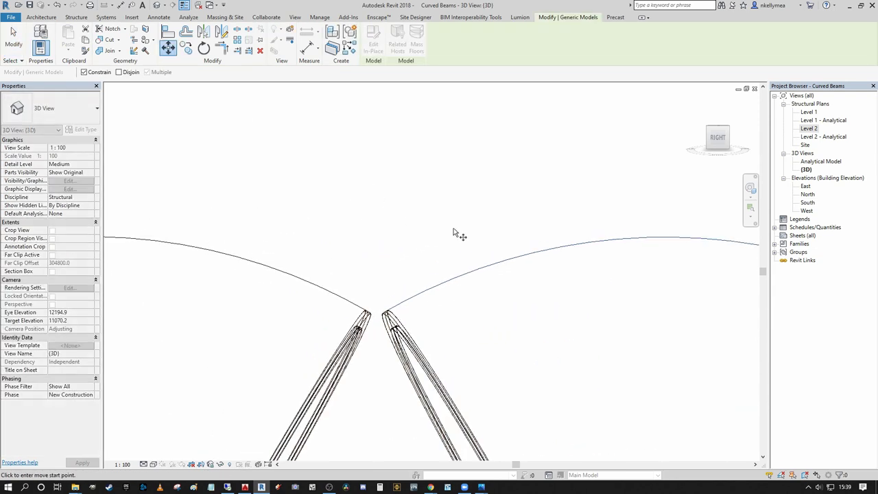
left_click(454, 229)
key("Escape")
key("Escape")
scroll(444, 226, "down", 1)
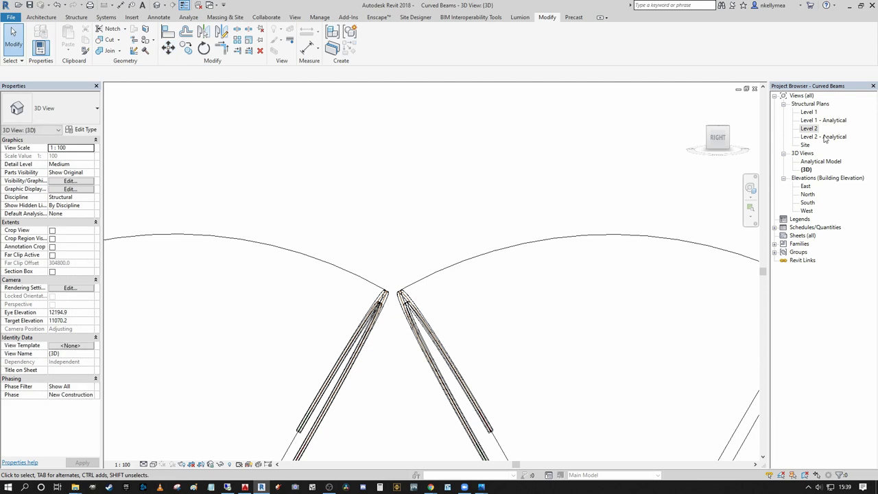
Step: Open the Level 2 structural plan and raise its view range above the beams, with a top offset of 40000
double_click(816, 129)
scroll(488, 198, "up", 3)
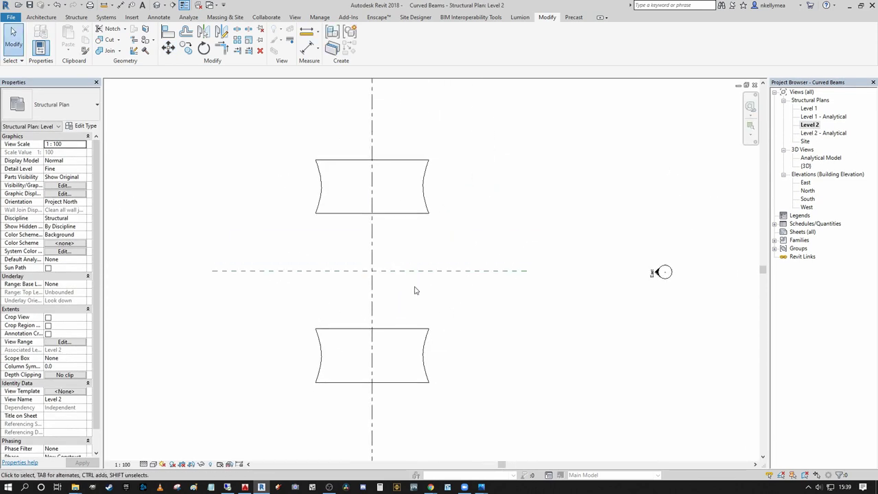
scroll(415, 290, "down", 3)
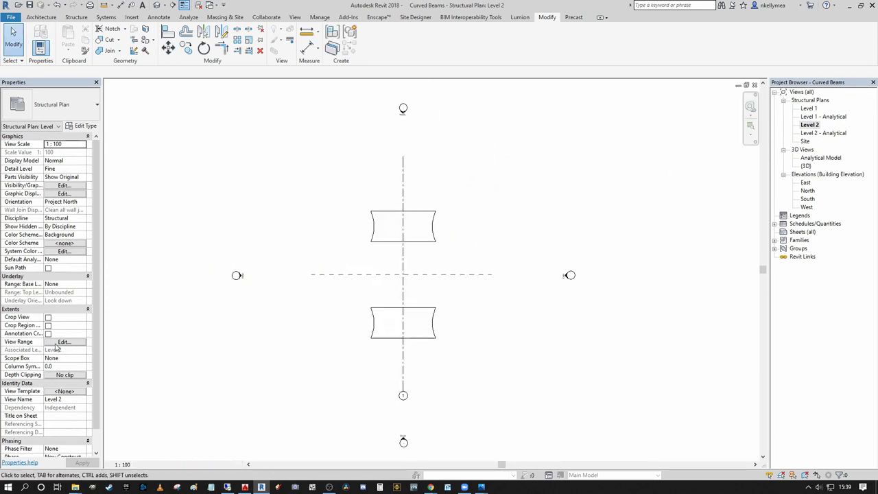
left_click(59, 342)
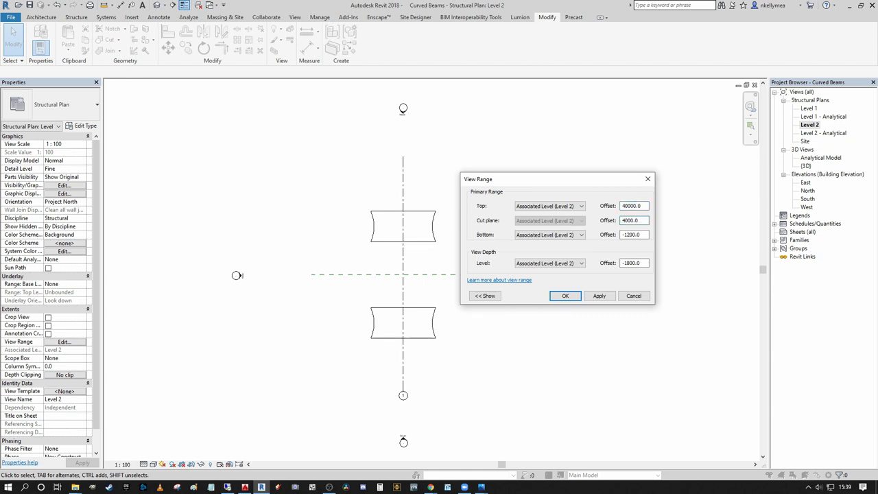
left_click(565, 296)
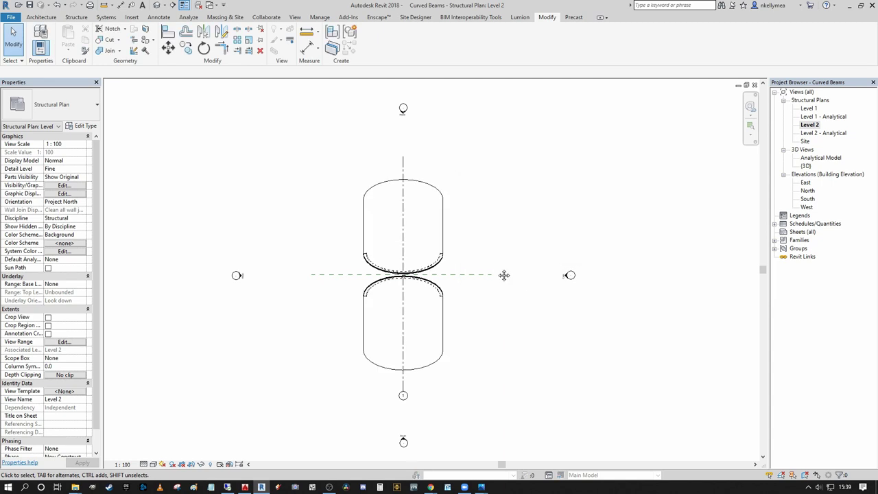
Step: Move the lower solid together with its curved beam up along the grid line until the beam's crown meets the horizontal reference plane
scroll(415, 332, "up", 4)
scroll(415, 333, "up", 2)
left_click_drag(607, 382, 398, 287)
scroll(398, 287, "up", 3)
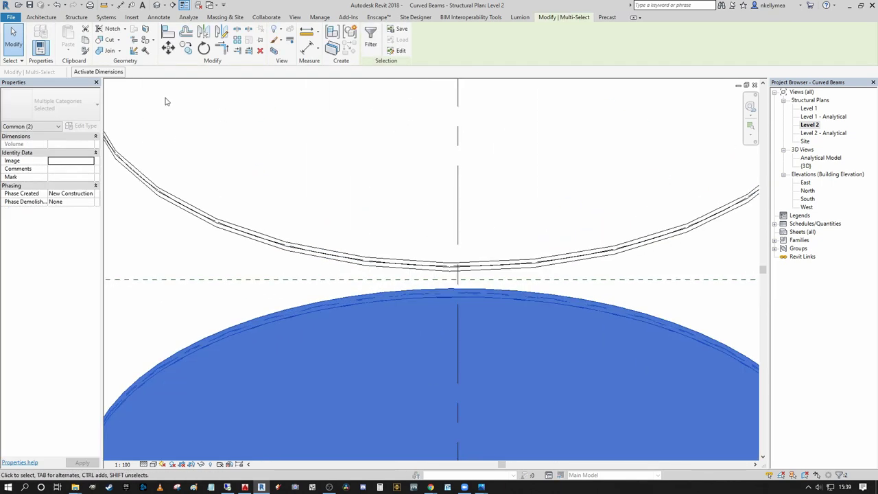
key("m")
key("v")
left_click(468, 300)
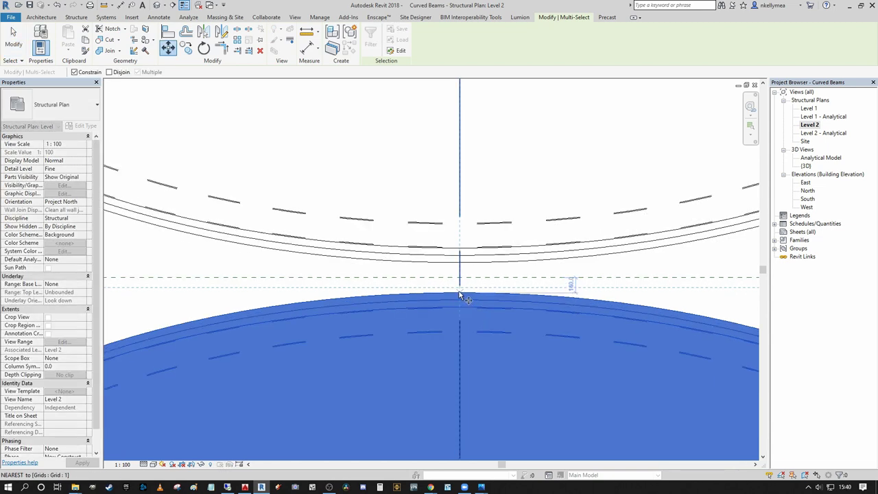
left_click(460, 277)
scroll(476, 274, "down", 2)
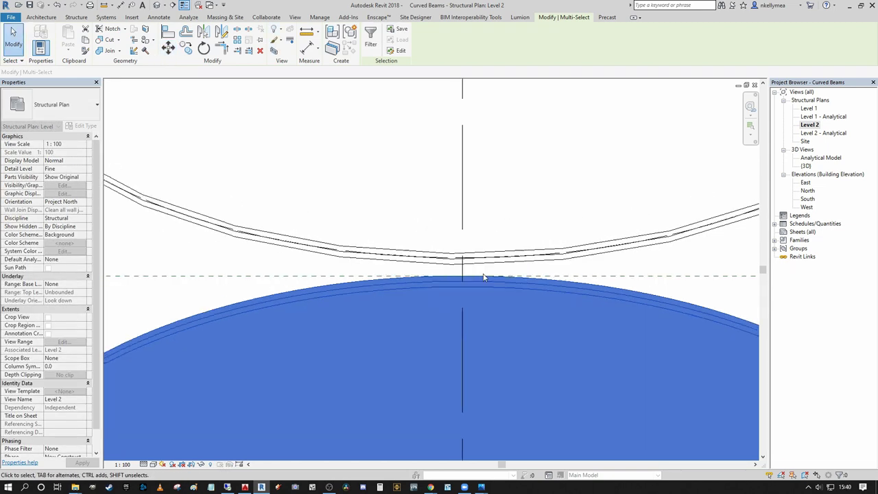
key("Escape")
scroll(521, 264, "down", 2)
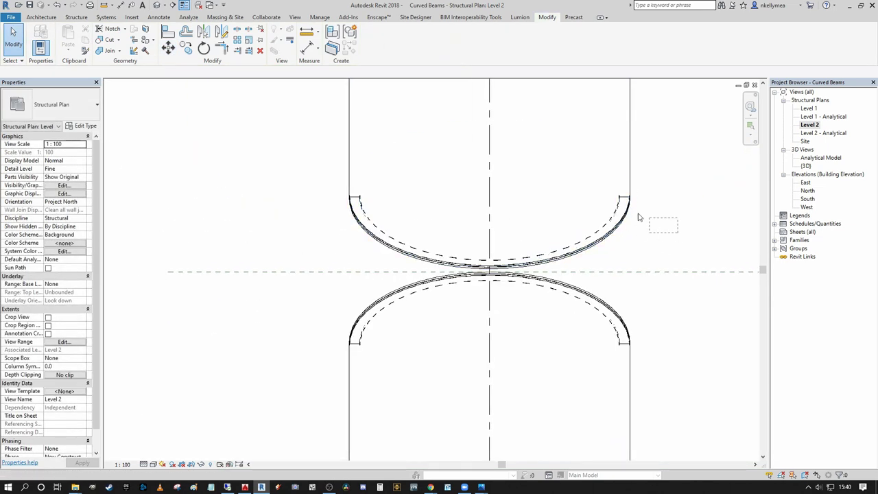
Step: Move the upper solid together with its curved beam down along the grid line until the beam's crown meets the reference plane
left_click(463, 183)
middle_click_drag(464, 183, 458, 182)
left_click(171, 48)
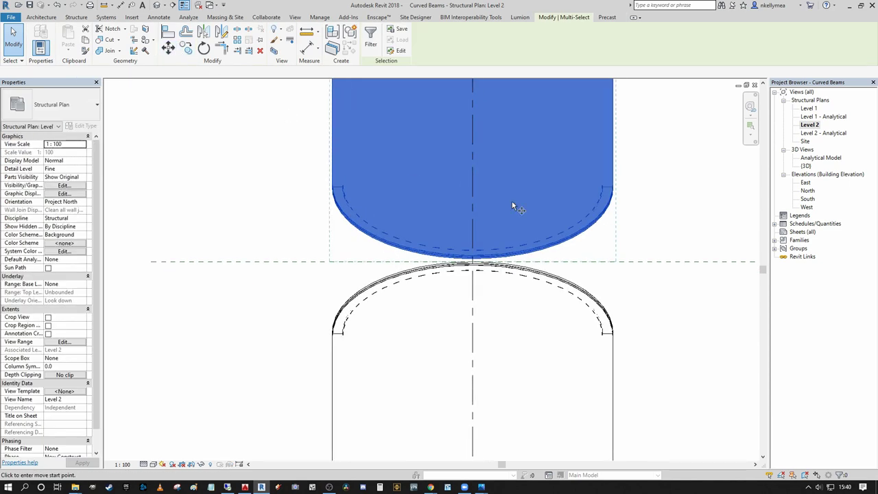
scroll(480, 264, "up", 5)
scroll(479, 260, "up", 3)
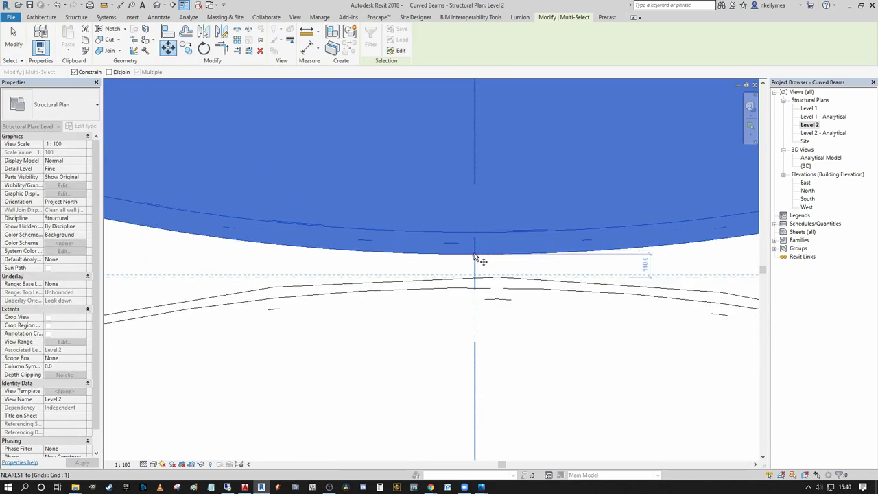
left_click(477, 260)
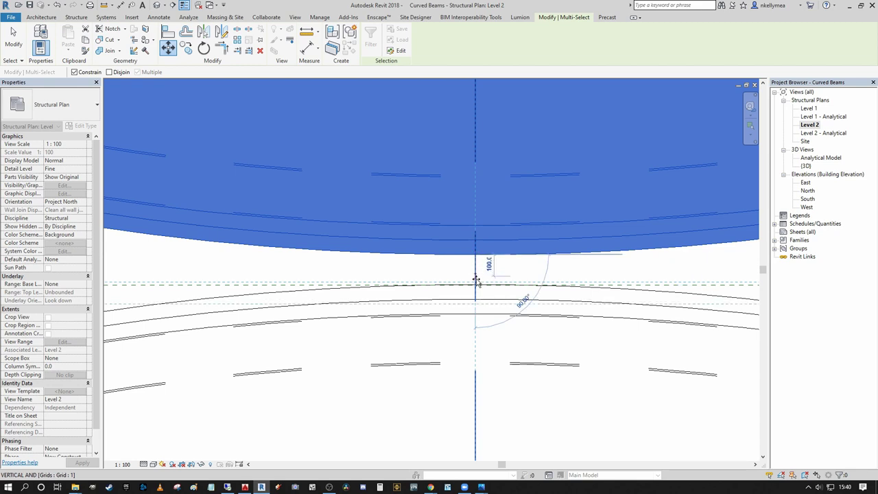
left_click(477, 282)
scroll(500, 268, "down", 8)
key("Escape")
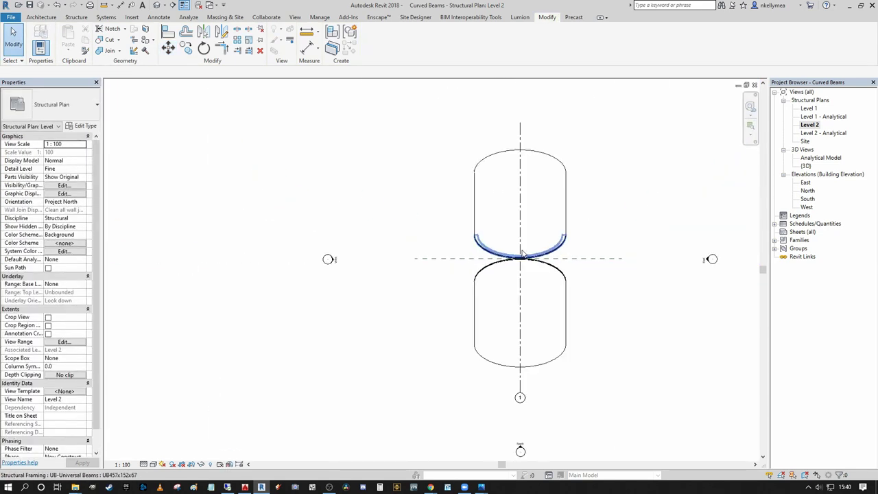
middle_click_drag(526, 254, 452, 242)
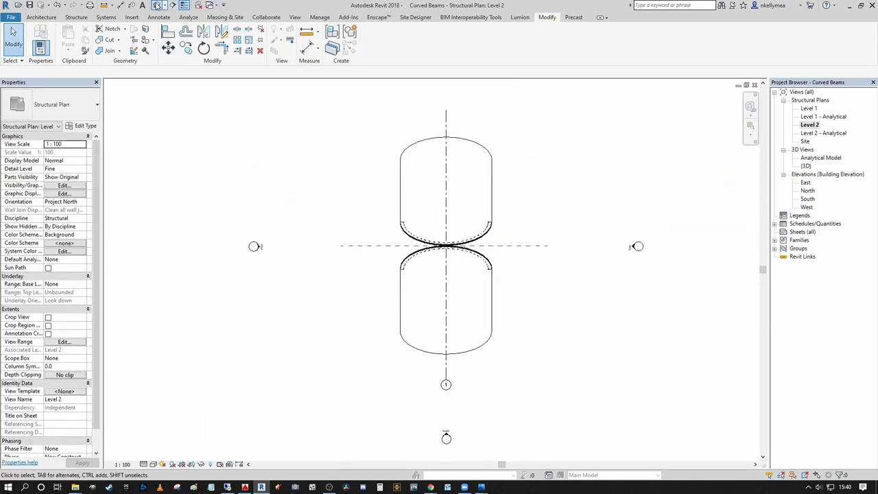
Step: Return to the 3D view and delete both in-place host solids, keeping only the curved beams
left_click(158, 6)
mouse_move(490, 140)
middle_mouse_down("shift")
mouse_move(457, 155)
mouse_move(481, 155)
middle_mouse_up("shift")
left_click_drag(655, 238, 567, 172)
left_click_drag(349, 185, 304, 152, "ctrl")
scroll(304, 153, "down", 2)
middle_click_drag(304, 153, 345, 214, "shift")
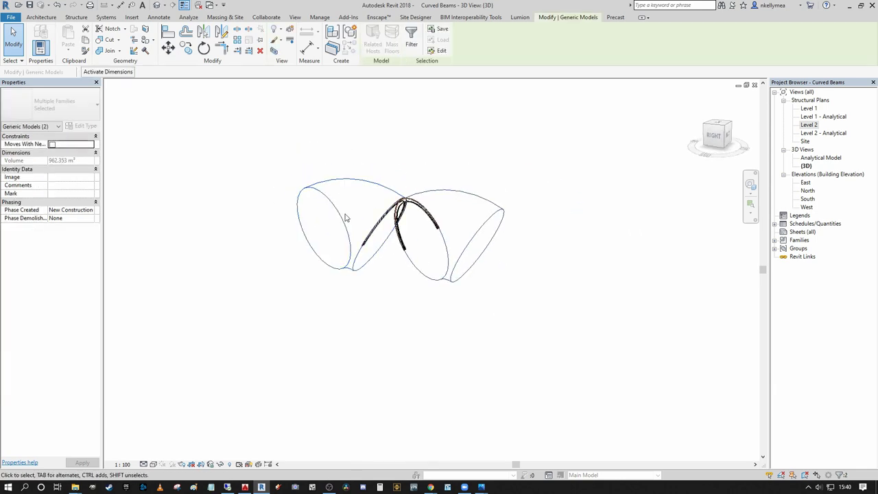
key("Delete")
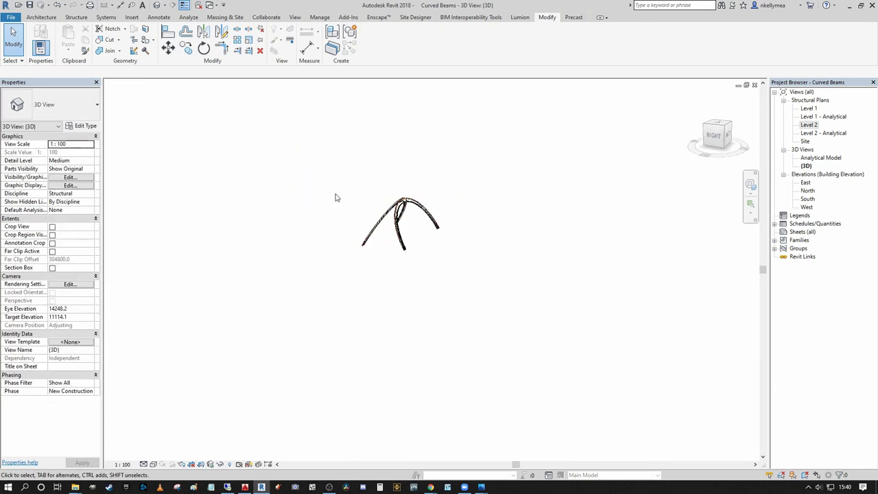
Step: Change the 3D view's visual style to Hidden Line to show the two curved beams
scroll(336, 198, "up", 2)
left_click(152, 464)
left_click(154, 465)
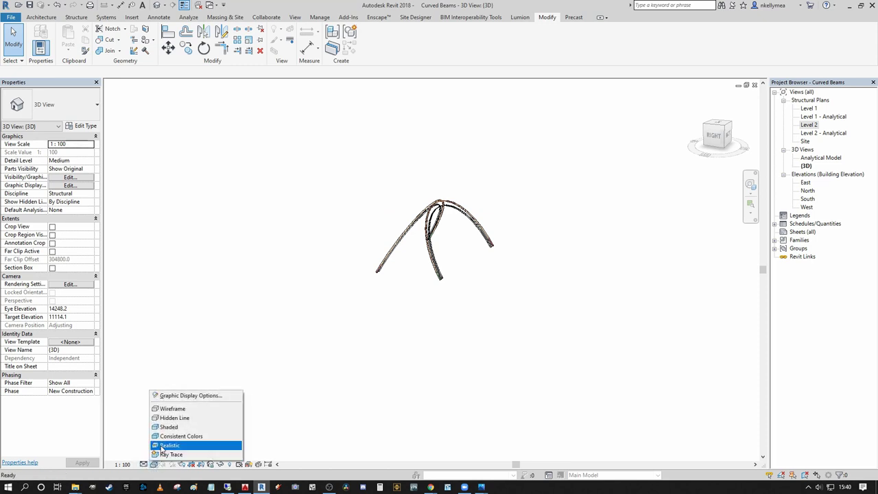
left_click(168, 418)
scroll(420, 177, "up", 2)
scroll(420, 177, "up", 4)
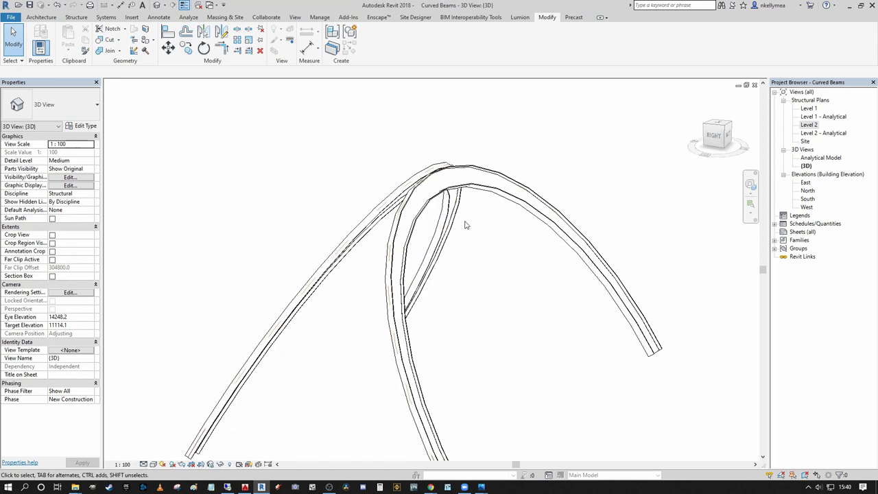
middle_click_drag(467, 224, 431, 254, "shift")
scroll(433, 254, "down", 2)
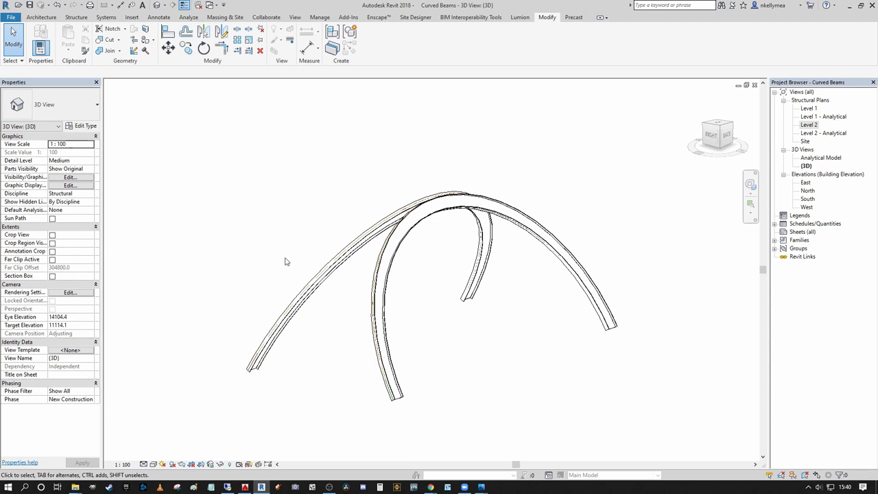
middle_click_drag(307, 343, 351, 256)
scroll(371, 292, "up", 1)
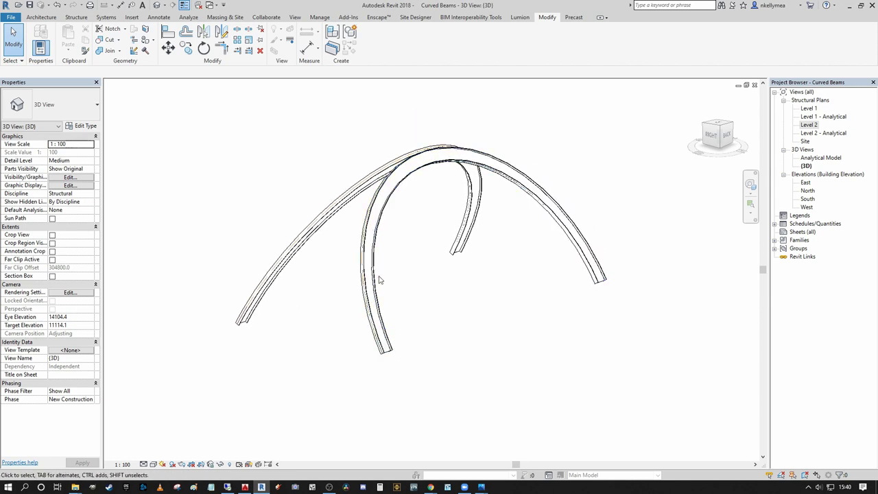